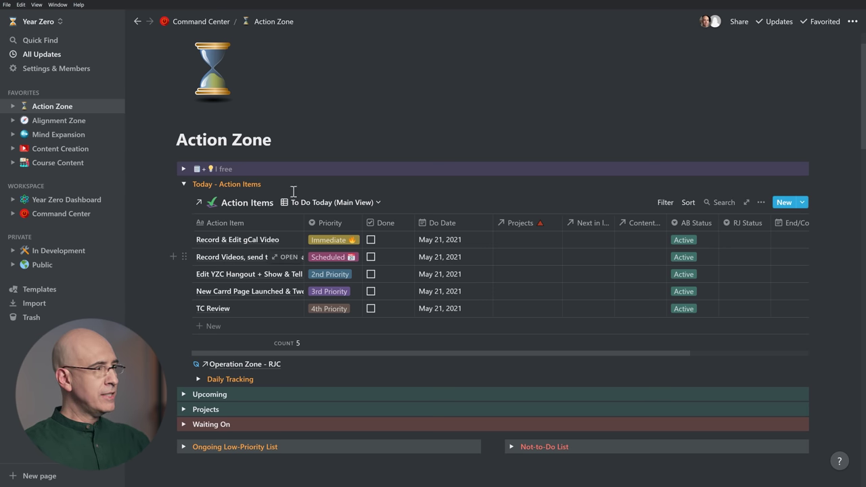
Look over the Action Zone page and examine the full property list of the "Record & Edit gCal Video" action item.
{"action": "scroll", "coordinate": [305, 294], "scroll_direction": "down", "scroll_amount": 4}
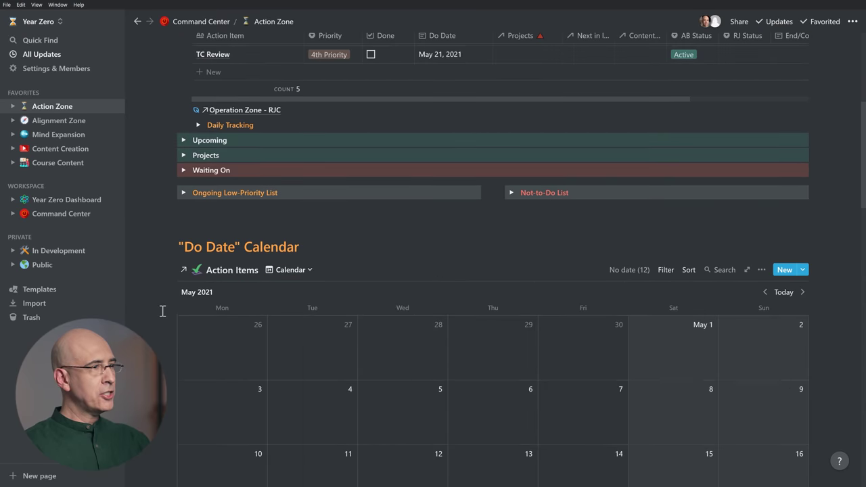
{"action": "scroll", "coordinate": [162, 310], "scroll_direction": "down", "scroll_amount": 12}
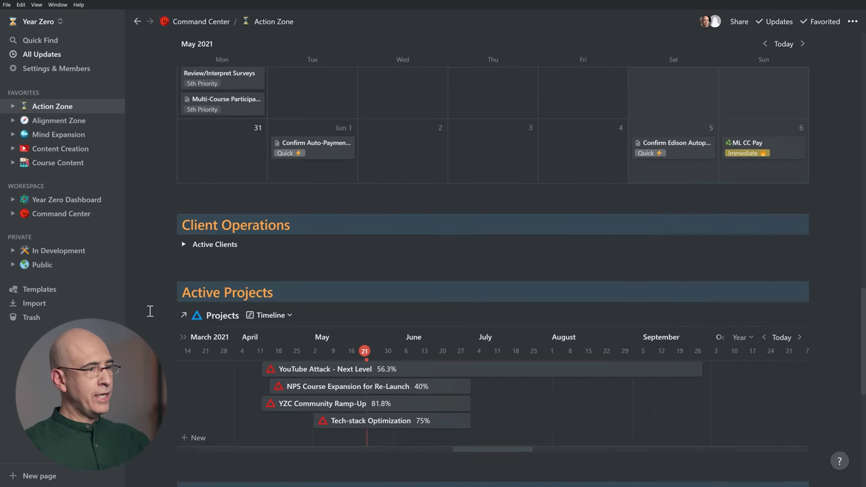
{"action": "scroll", "coordinate": [150, 310], "scroll_direction": "up", "scroll_amount": 20}
{"action": "scroll", "coordinate": [150, 310], "scroll_direction": "up", "scroll_amount": 2}
{"action": "scroll", "coordinate": [149, 310], "scroll_direction": "down", "scroll_amount": 1}
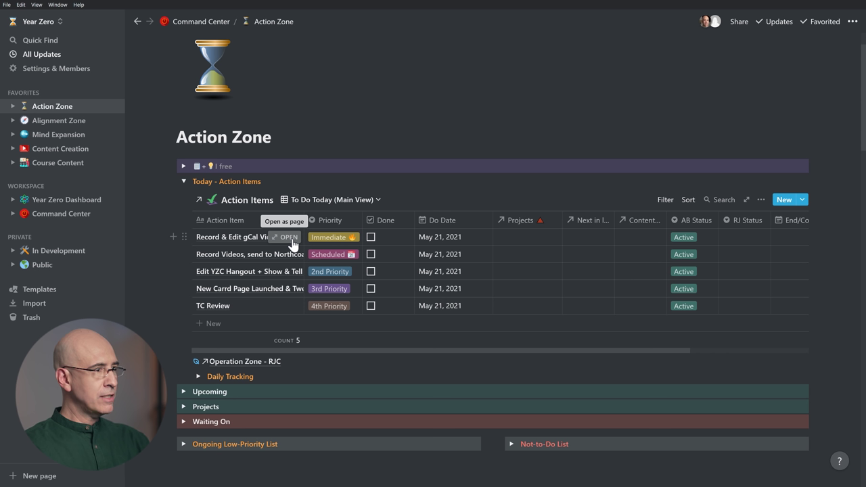
{"action": "left_click", "coordinate": [289, 237]}
{"action": "left_click", "coordinate": [255, 264]}
{"action": "scroll", "coordinate": [440, 220], "scroll_direction": "down", "scroll_amount": 3}
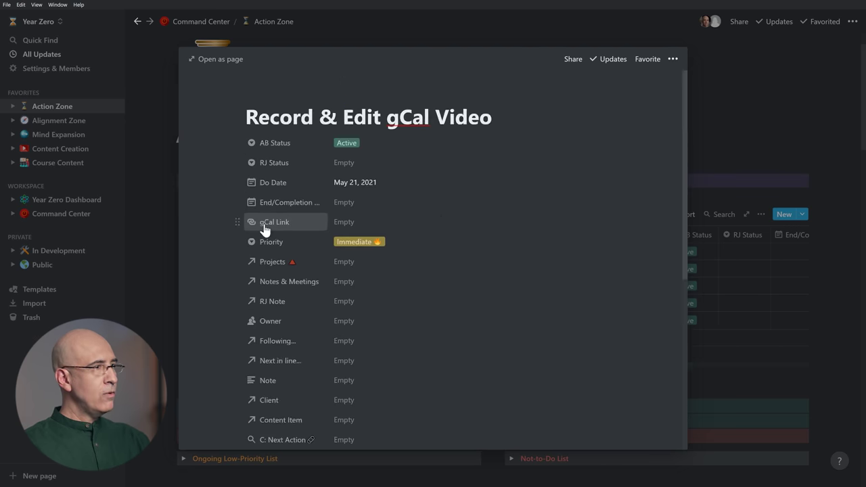
{"action": "scroll", "coordinate": [318, 353], "scroll_direction": "up", "scroll_amount": 5}
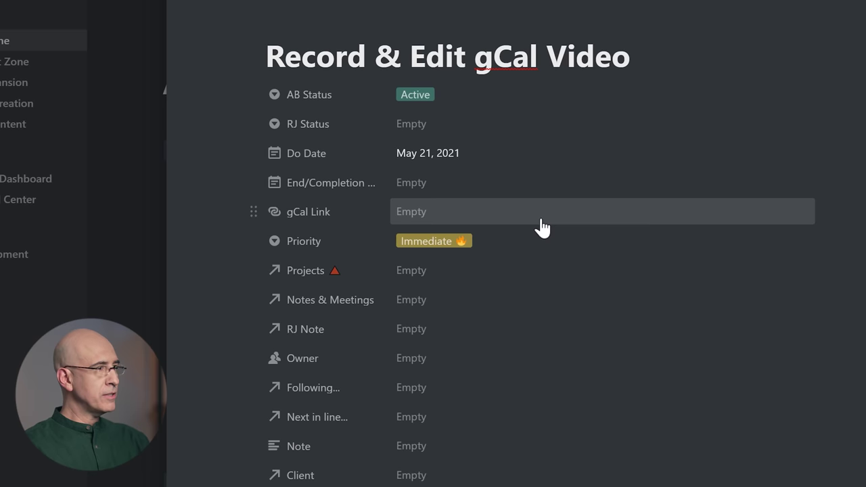
{"action": "key", "text": "Escape"}
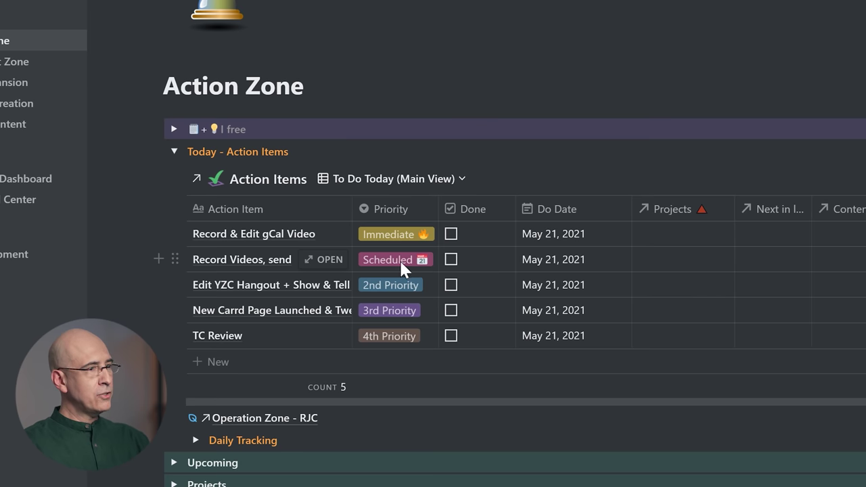
Include a time in the Do Date of the "Record Videos, send" item and set it to 6 PM.
{"action": "left_click", "coordinate": [564, 258]}
{"action": "left_click", "coordinate": [700, 483]}
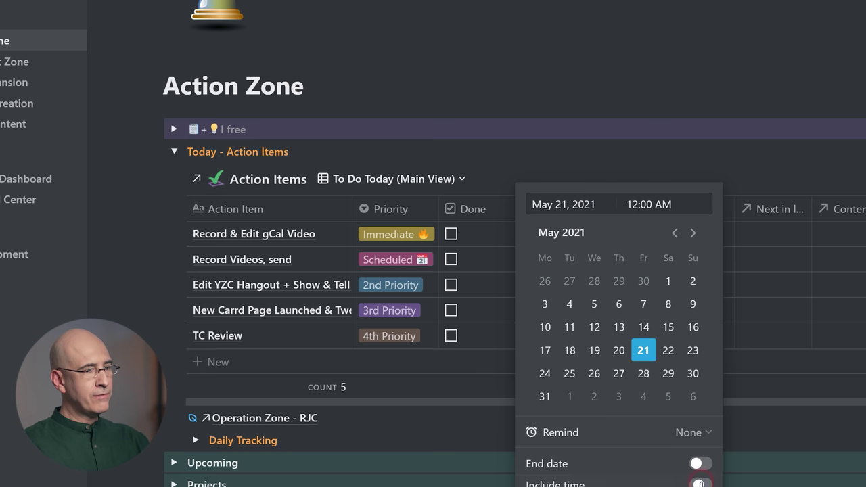
{"action": "left_click", "coordinate": [628, 203]}
{"action": "key", "text": "BackSpace"}
{"action": "type", "text": "6p"}
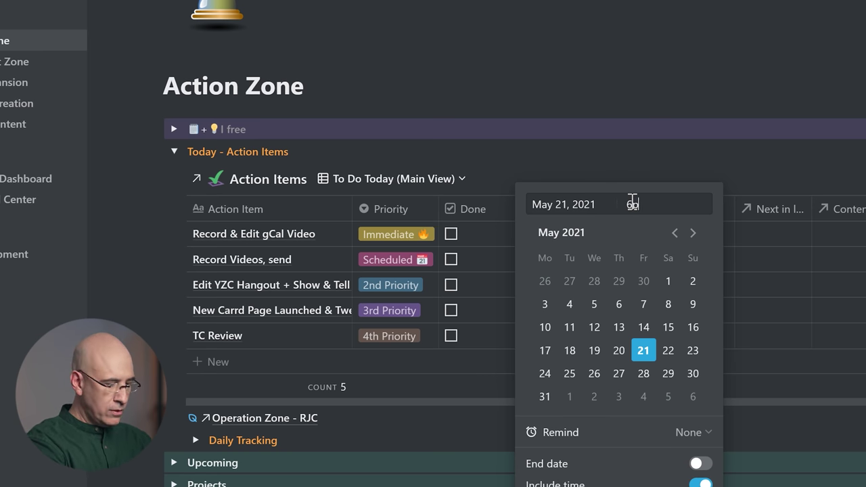
{"action": "left_click", "coordinate": [631, 108]}
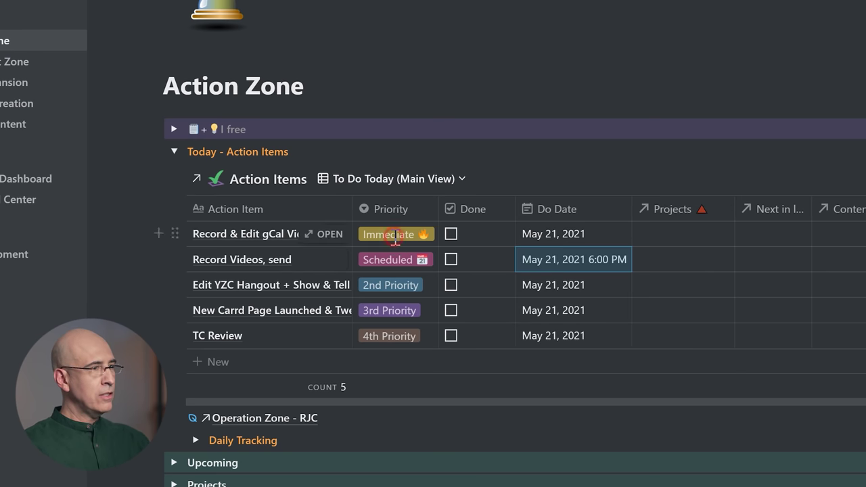
Examine the Priority options of the "Record & Edit gCal Video" item and the sort rules of the To Do Today view.
{"action": "left_click", "coordinate": [398, 234]}
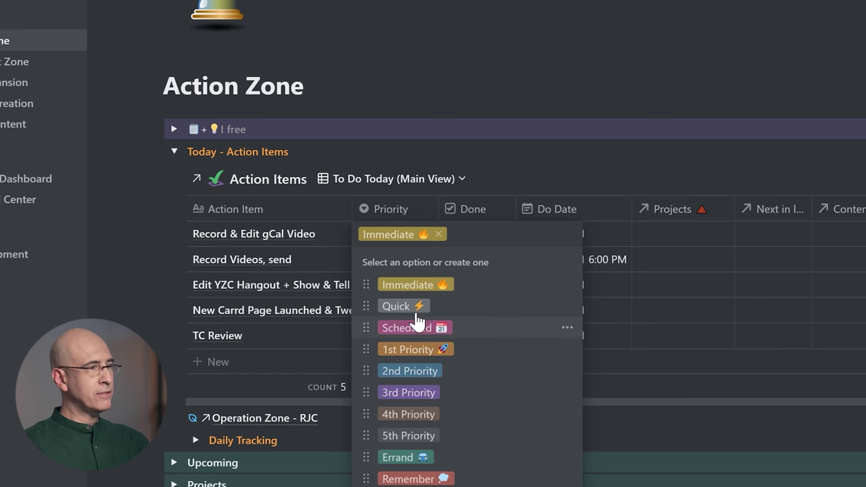
{"action": "left_click", "coordinate": [475, 89]}
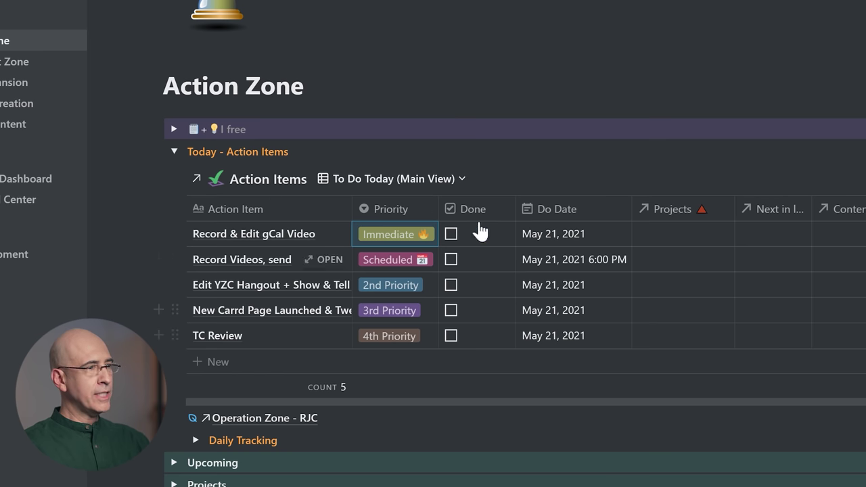
{"action": "left_click", "coordinate": [404, 234]}
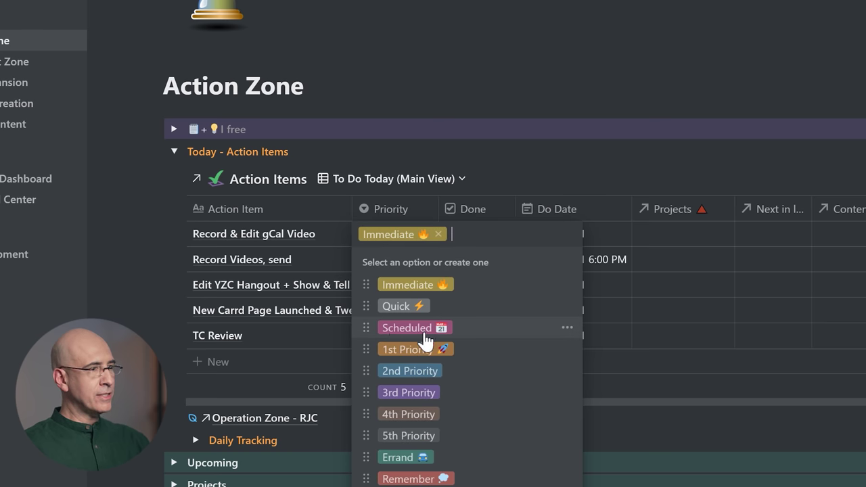
{"action": "left_click", "coordinate": [460, 70]}
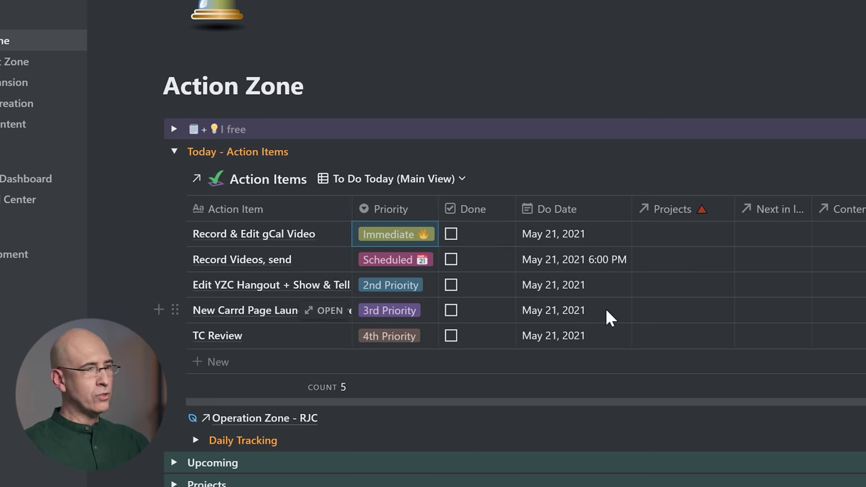
{"action": "left_click", "coordinate": [796, 177]}
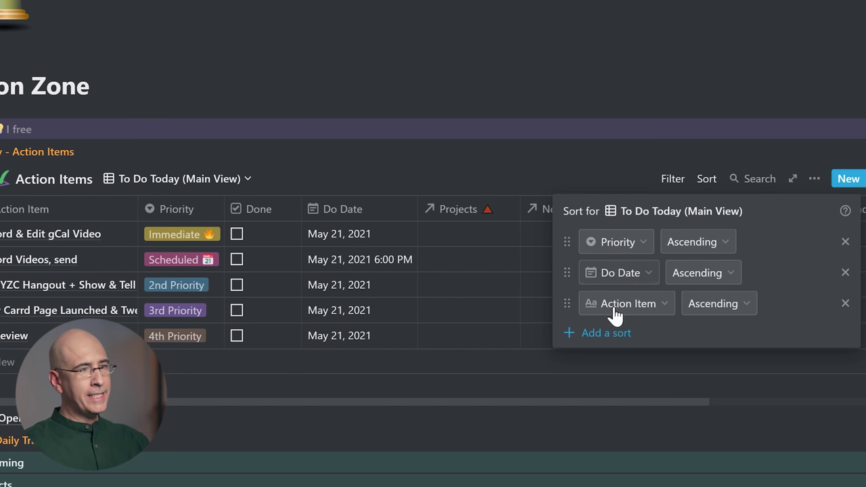
{"action": "left_click", "coordinate": [509, 88]}
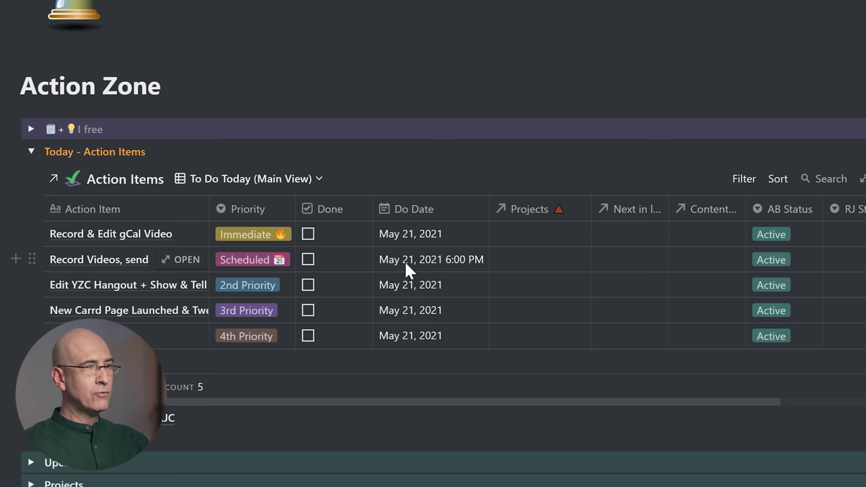
Open the "Record Videos, send" item and inspect the property type of its gCal Link field.
{"action": "left_click", "coordinate": [191, 261]}
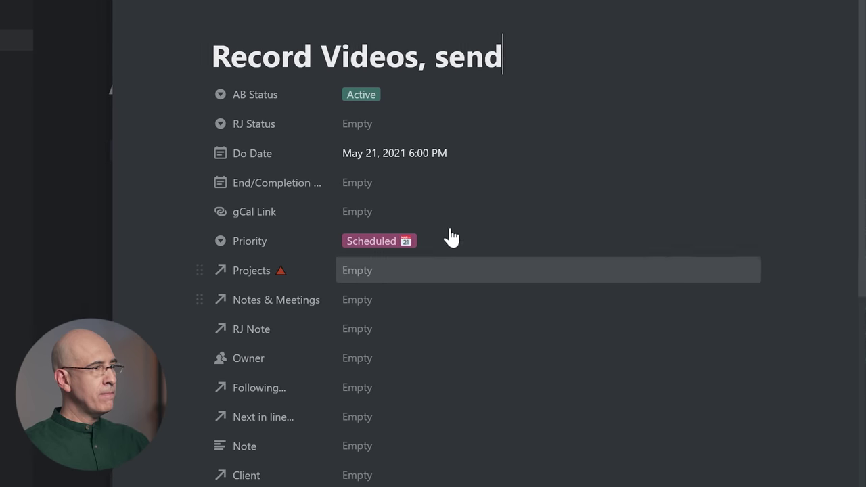
{"action": "left_click", "coordinate": [284, 220]}
{"action": "mouse_move", "coordinate": [289, 304]}
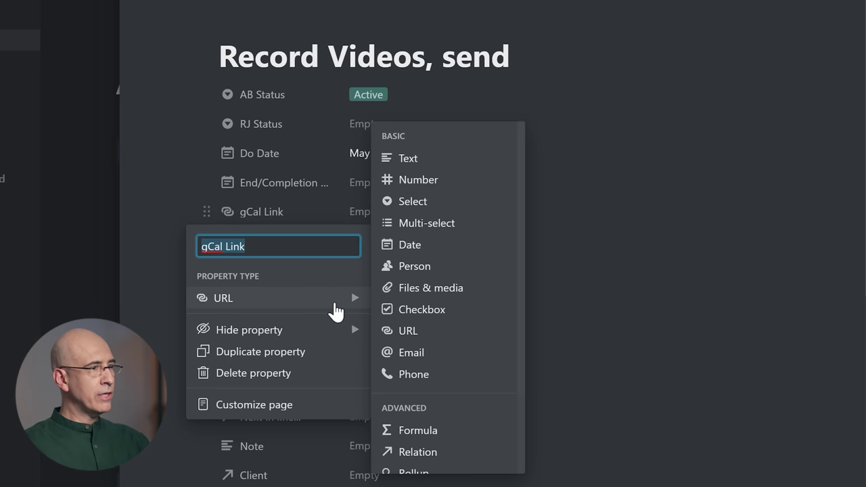
{"action": "left_click", "coordinate": [170, 175]}
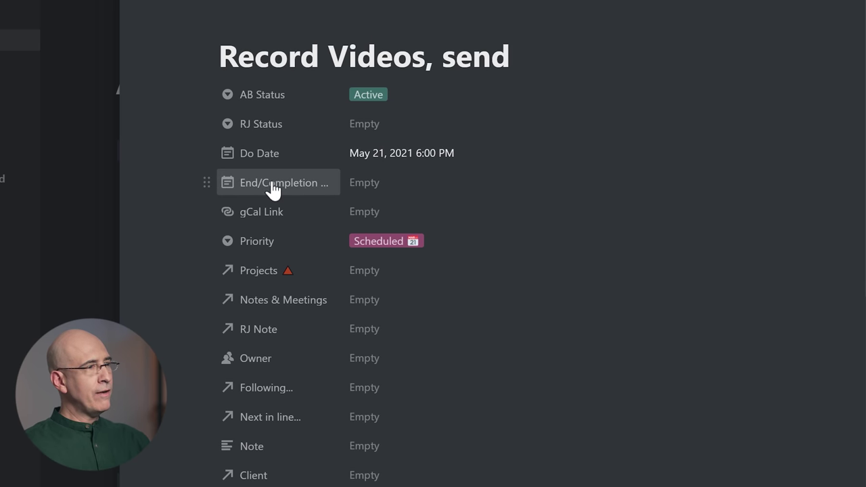
Inspect the End/Completion Date property's name, type and date picker in the "Record Videos, send" item.
{"action": "left_click", "coordinate": [309, 184]}
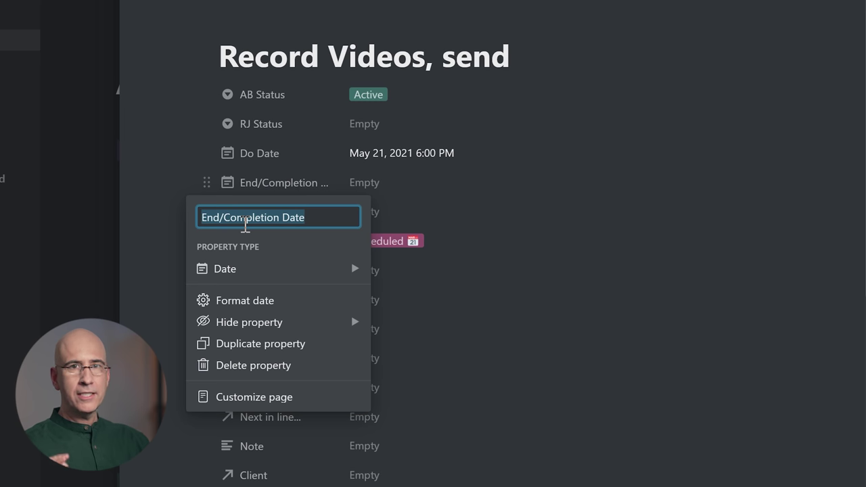
{"action": "left_click", "coordinate": [180, 174]}
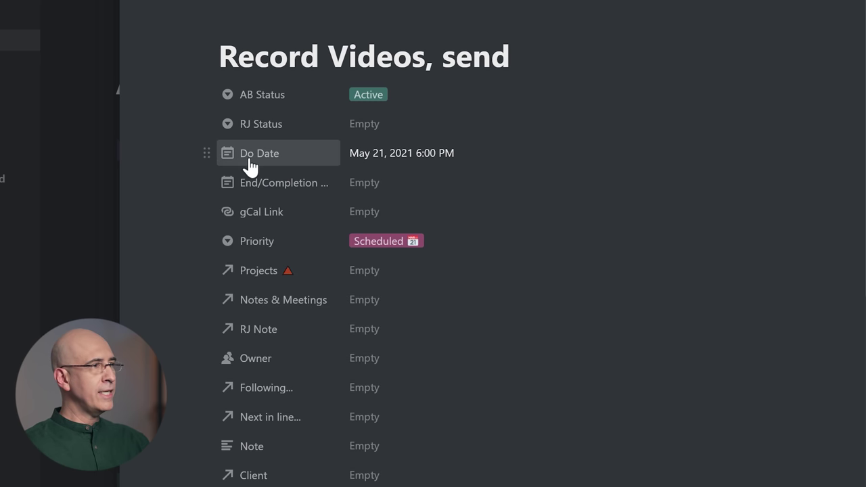
{"action": "left_click", "coordinate": [287, 180]}
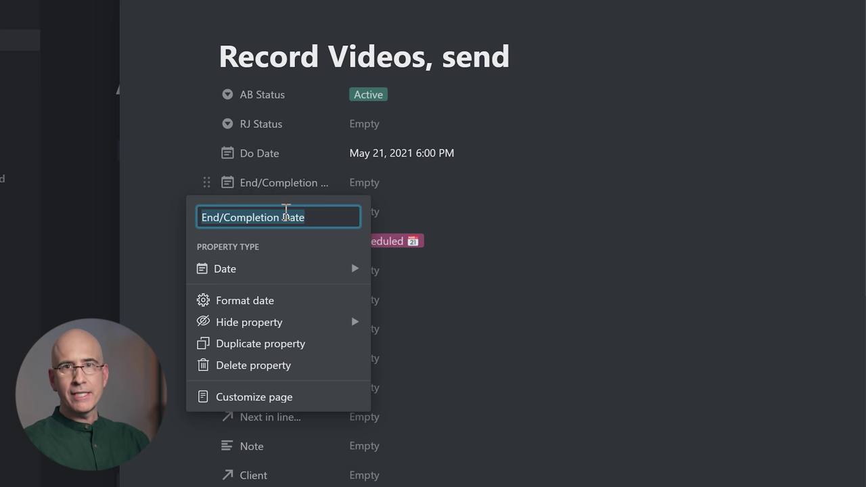
{"action": "left_click", "coordinate": [566, 199]}
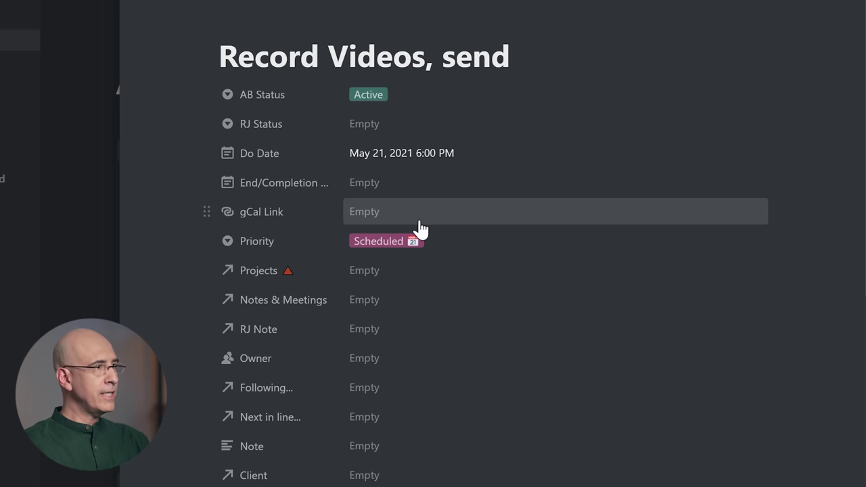
{"action": "left_click", "coordinate": [267, 184]}
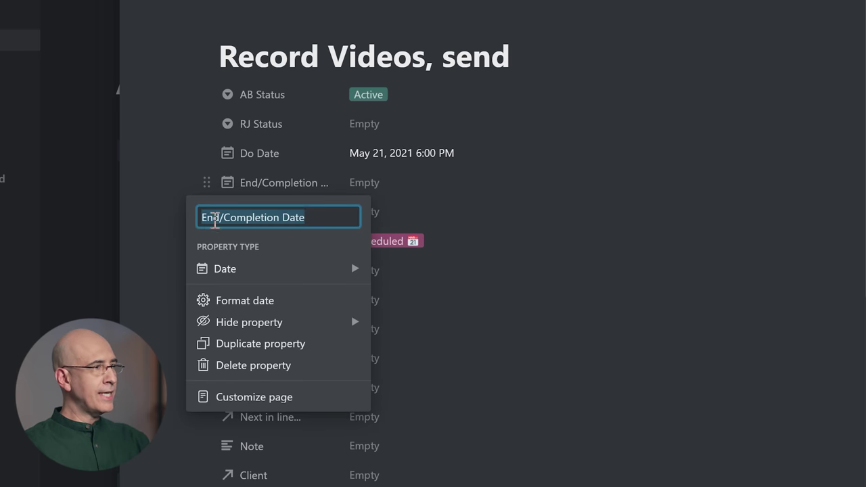
{"action": "left_click", "coordinate": [167, 123]}
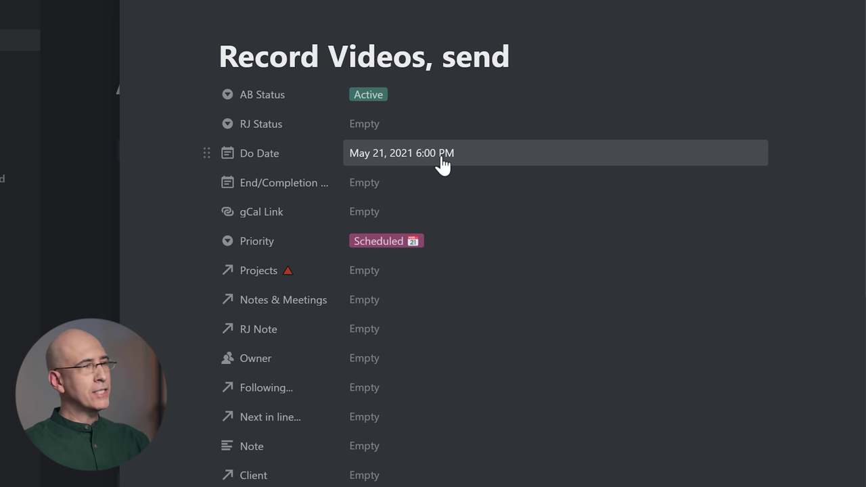
{"action": "left_click", "coordinate": [385, 184]}
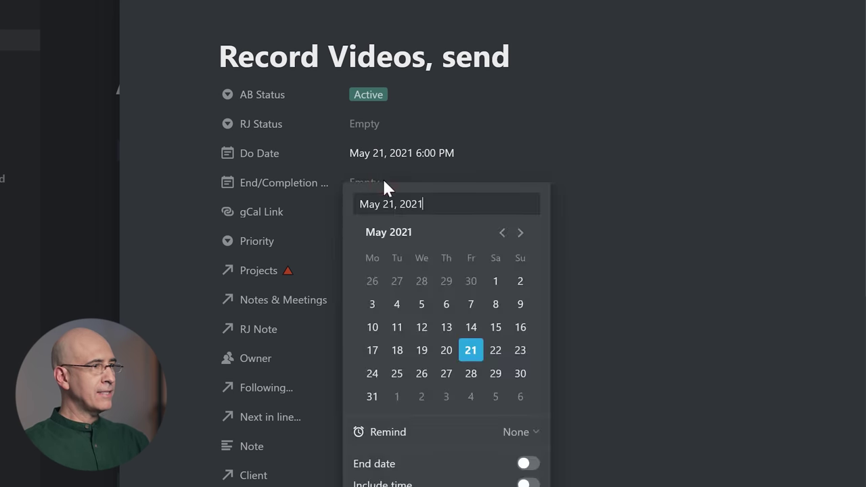
{"action": "left_click", "coordinate": [277, 183]}
{"action": "left_click", "coordinate": [278, 184]}
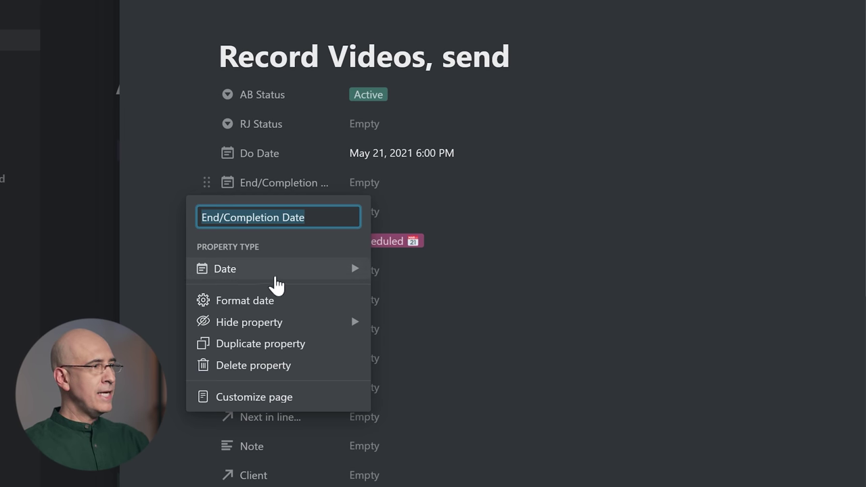
{"action": "left_click", "coordinate": [248, 279]}
{"action": "left_click", "coordinate": [584, 65]}
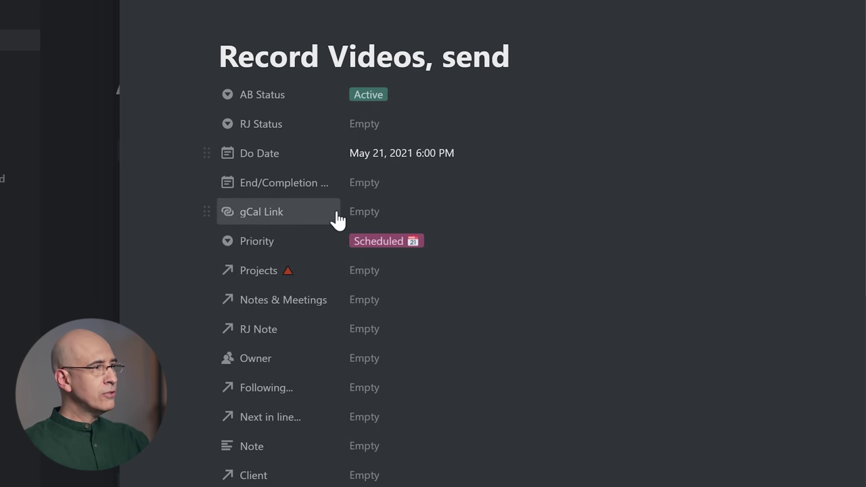
Check the visibility setting of the End/Completion Date property and the settings of the gCal Link property.
{"action": "scroll", "coordinate": [284, 163], "scroll_direction": "down", "scroll_amount": 3}
{"action": "scroll", "coordinate": [284, 162], "scroll_direction": "up", "scroll_amount": 3}
{"action": "left_click", "coordinate": [332, 133]}
{"action": "mouse_move", "coordinate": [251, 332]}
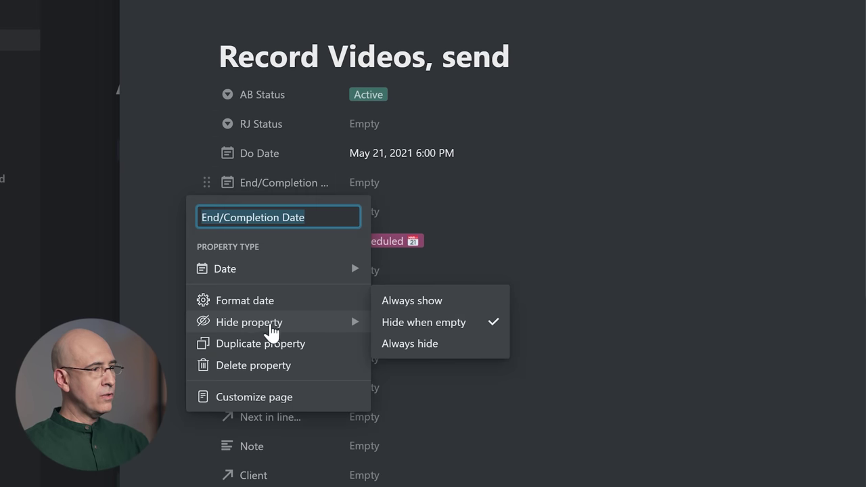
{"action": "left_click", "coordinate": [597, 104]}
{"action": "left_click", "coordinate": [283, 213]}
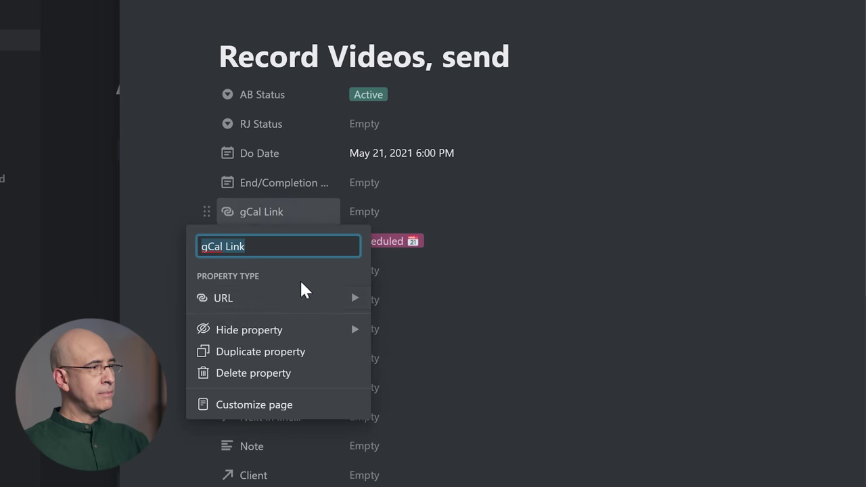
{"action": "mouse_move", "coordinate": [304, 344]}
{"action": "left_click", "coordinate": [660, 150]}
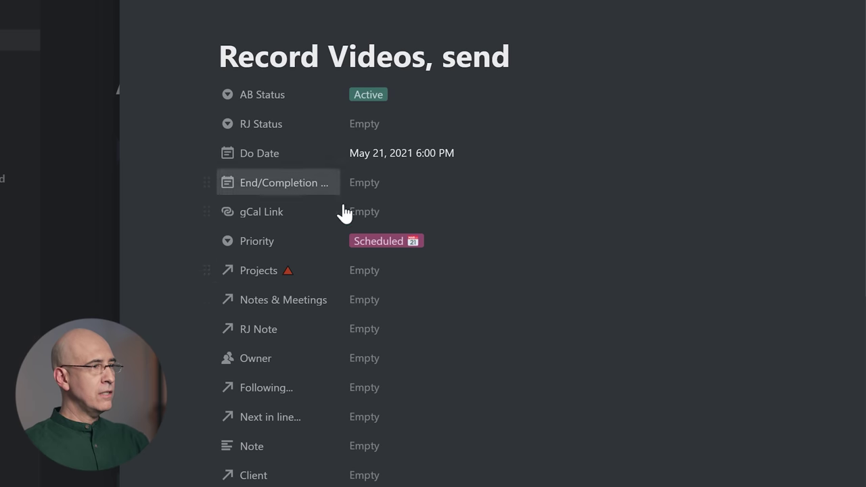
Collapse the additional properties of the "Record Videos, send" item.
{"action": "scroll", "coordinate": [345, 271], "scroll_direction": "down", "scroll_amount": 3}
{"action": "left_click", "coordinate": [226, 469]}
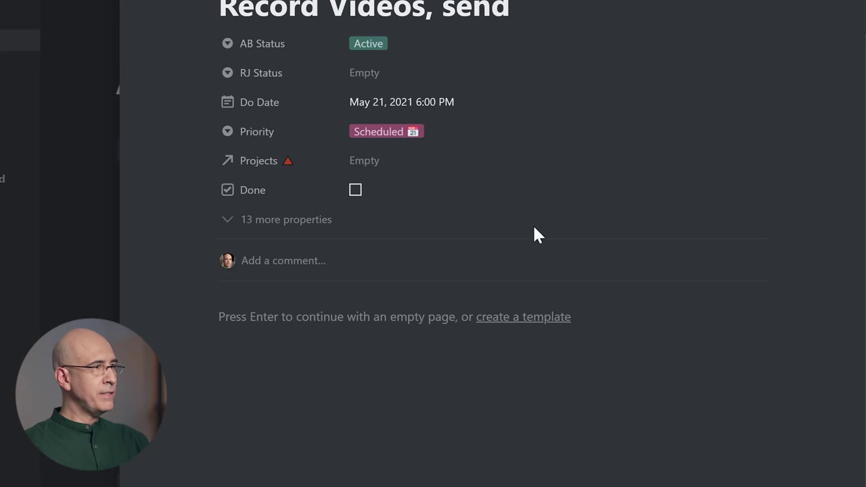
{"action": "scroll", "coordinate": [533, 234], "scroll_direction": "up", "scroll_amount": 1}
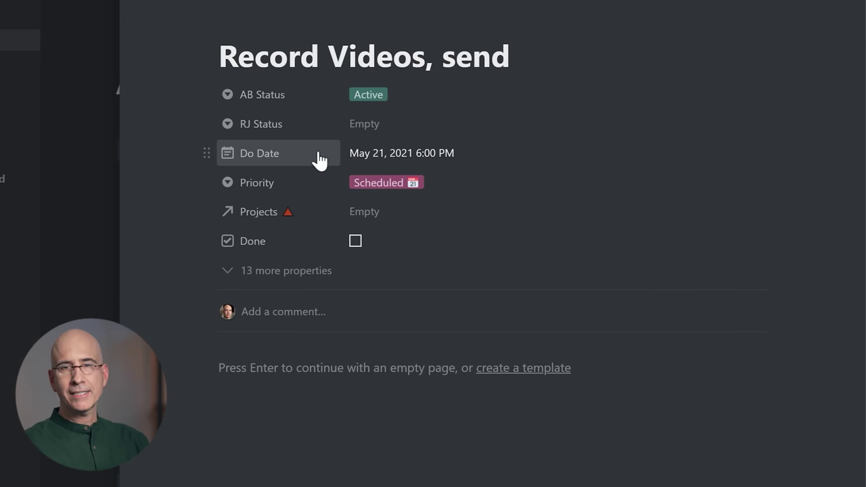
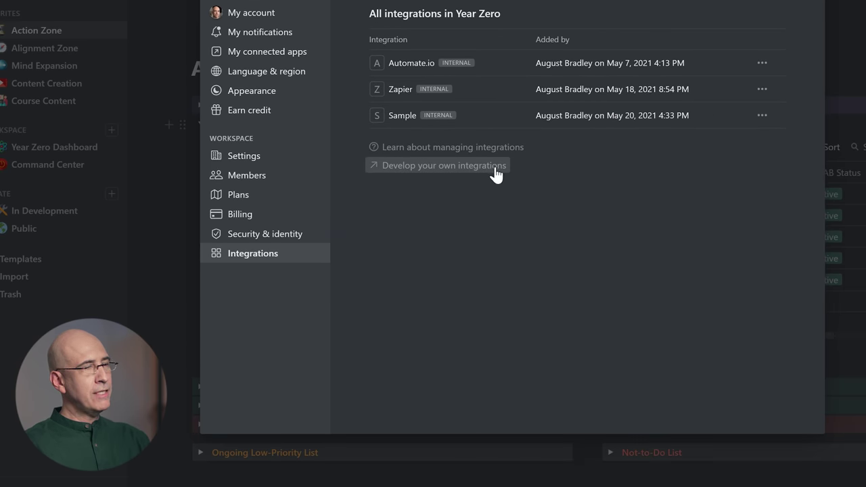
Open the link for developing custom integrations in the workspace settings, and start a new Zap in Zapier.
{"action": "left_click", "coordinate": [436, 148]}
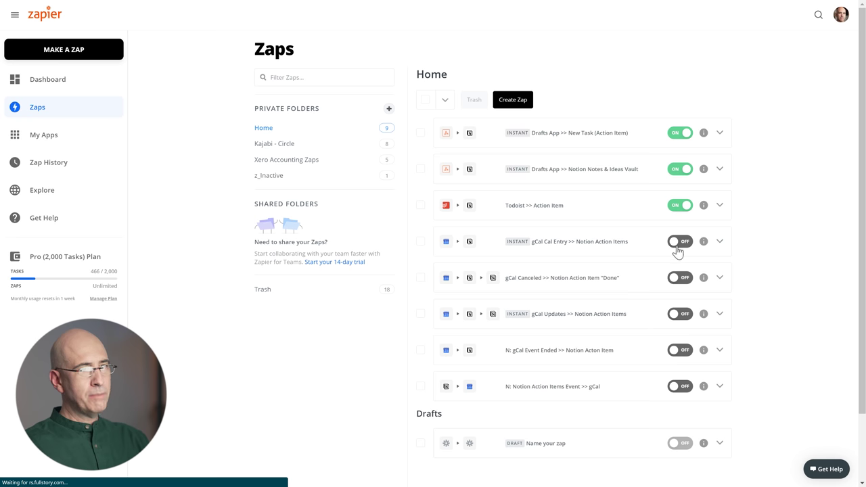
{"action": "left_click", "coordinate": [513, 101]}
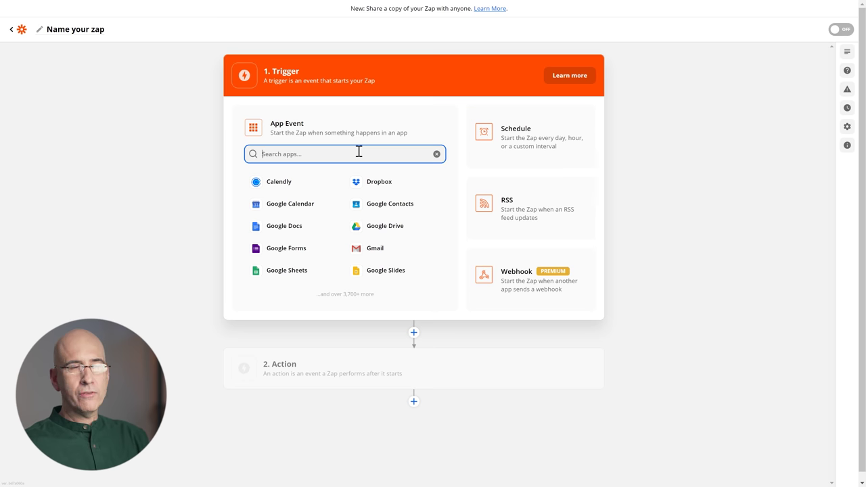
Set the Zap's trigger to the Google Calendar app with the New Event trigger event.
{"action": "left_click", "coordinate": [306, 153]}
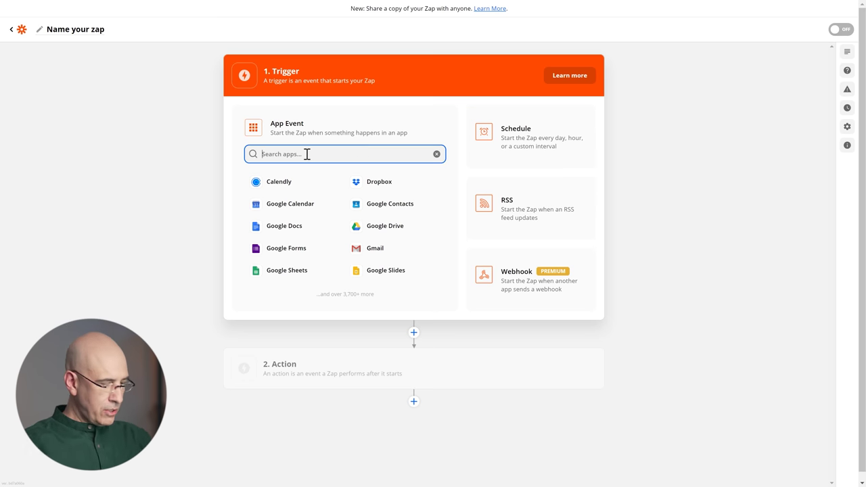
{"action": "type", "text": "google cal"}
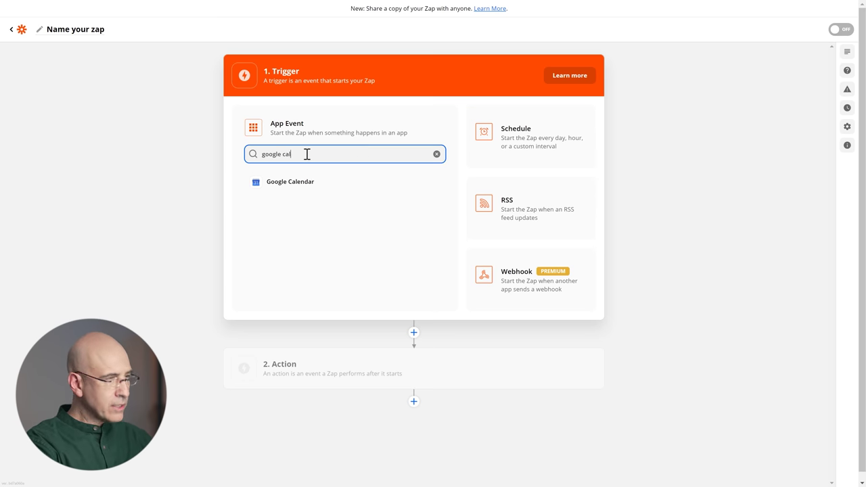
{"action": "left_click", "coordinate": [292, 183]}
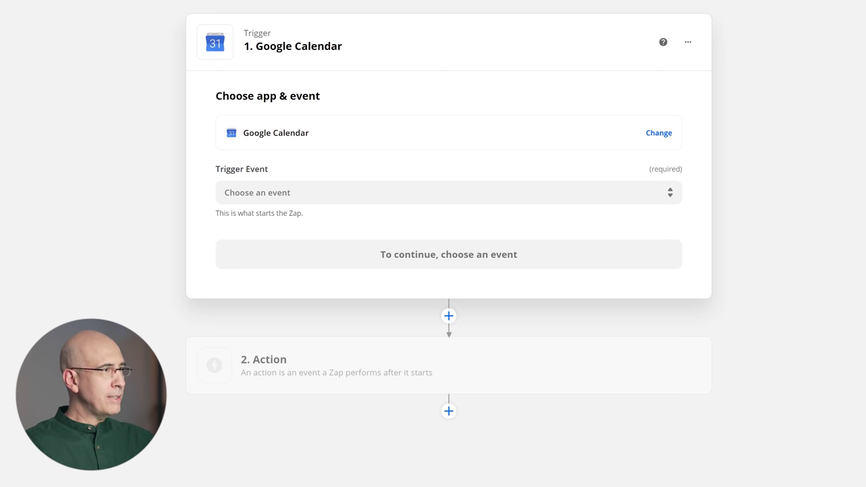
{"action": "left_click", "coordinate": [319, 139]}
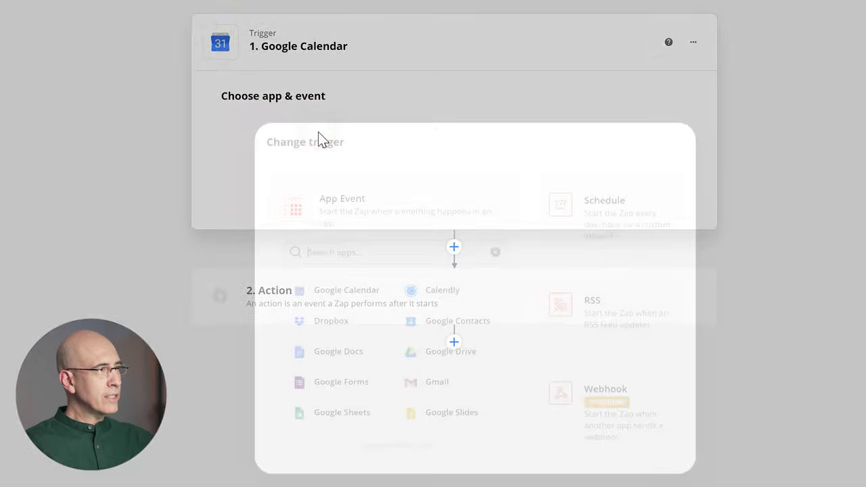
{"action": "left_click", "coordinate": [126, 129]}
{"action": "left_click", "coordinate": [327, 192]}
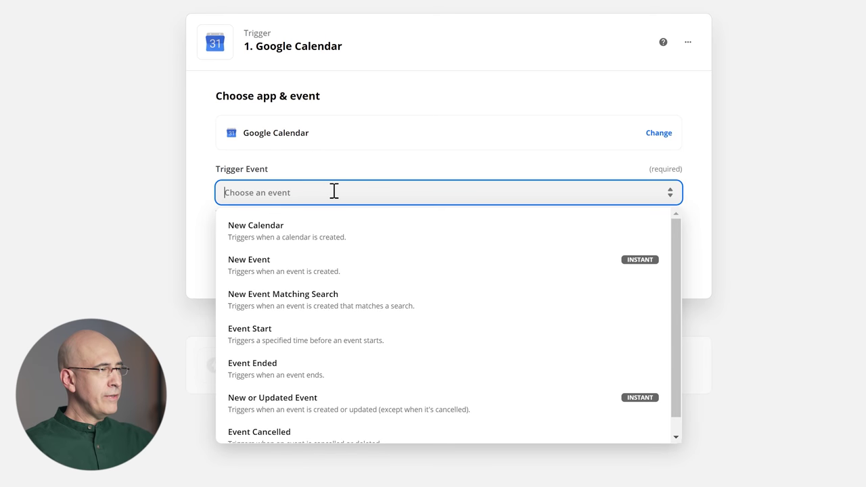
{"action": "left_click", "coordinate": [276, 269]}
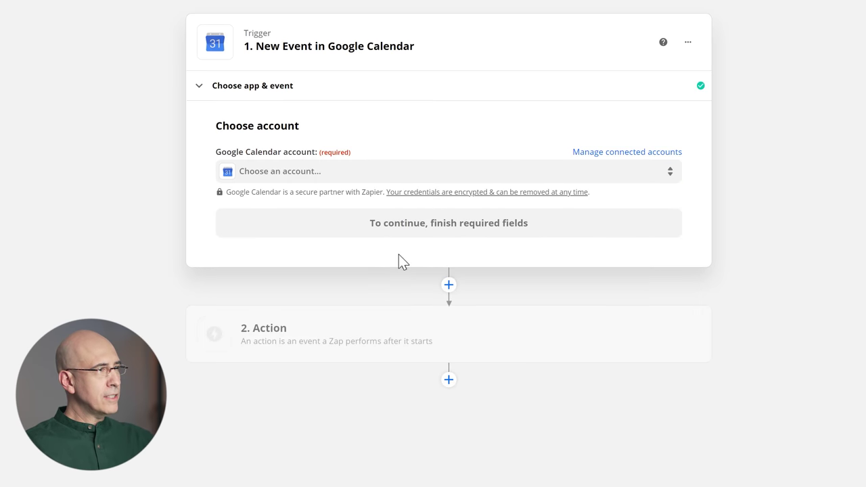
Select the existing Google Calendar account for the trigger and choose the account's own calendar as the one to watch.
{"action": "left_click", "coordinate": [339, 179]}
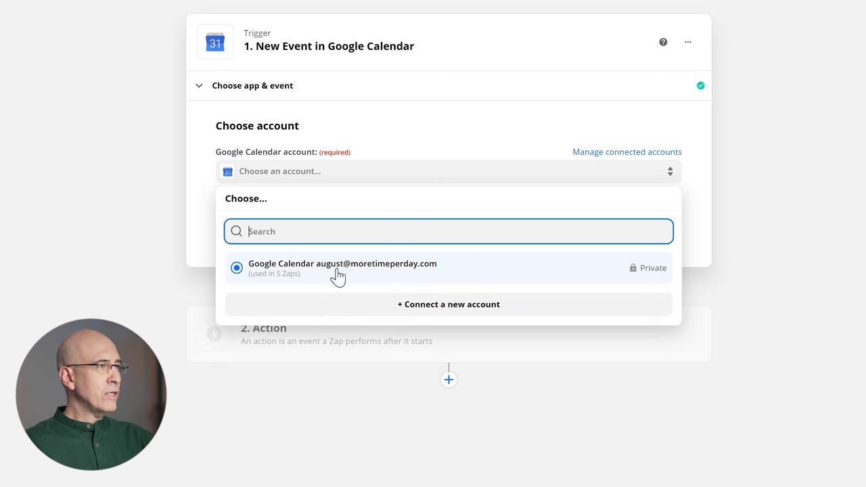
{"action": "left_click", "coordinate": [402, 279]}
{"action": "left_click", "coordinate": [406, 217]}
{"action": "left_click", "coordinate": [336, 202]}
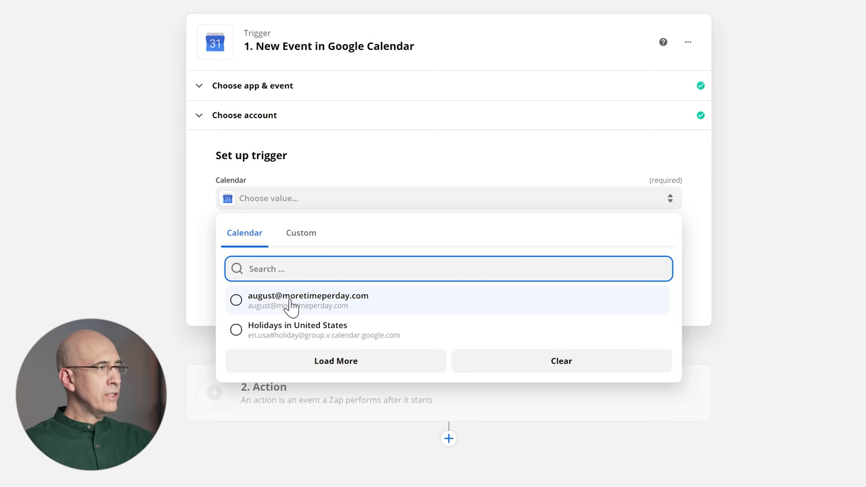
{"action": "left_click", "coordinate": [237, 301]}
{"action": "left_click", "coordinate": [362, 292]}
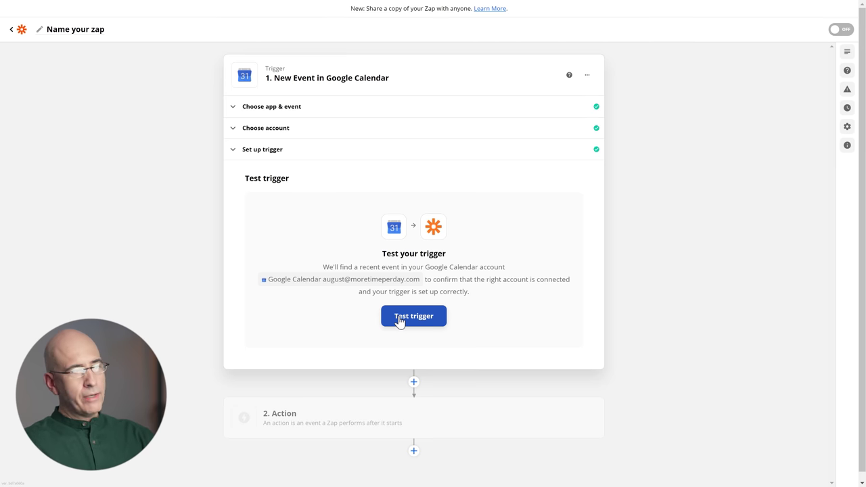
Test the New Event trigger, review the sample data of Event C, and continue to the action.
{"action": "left_click", "coordinate": [399, 320]}
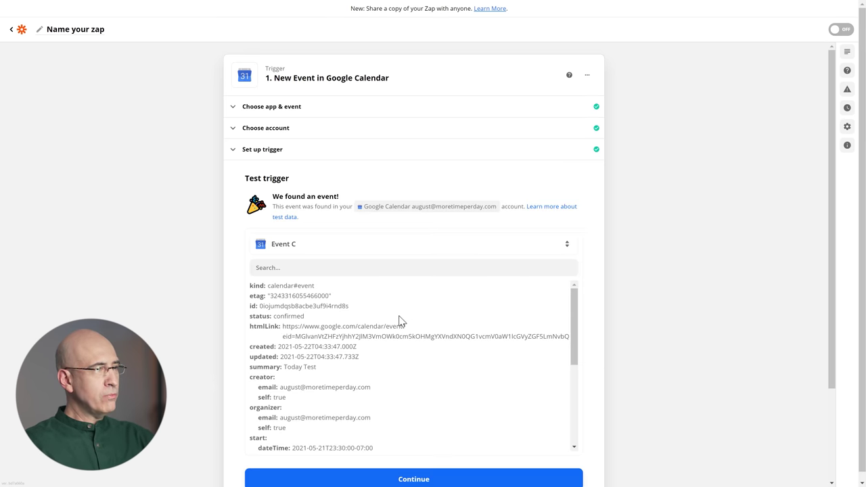
{"action": "scroll", "coordinate": [399, 320], "scroll_direction": "down", "scroll_amount": 2}
{"action": "left_click", "coordinate": [300, 145]}
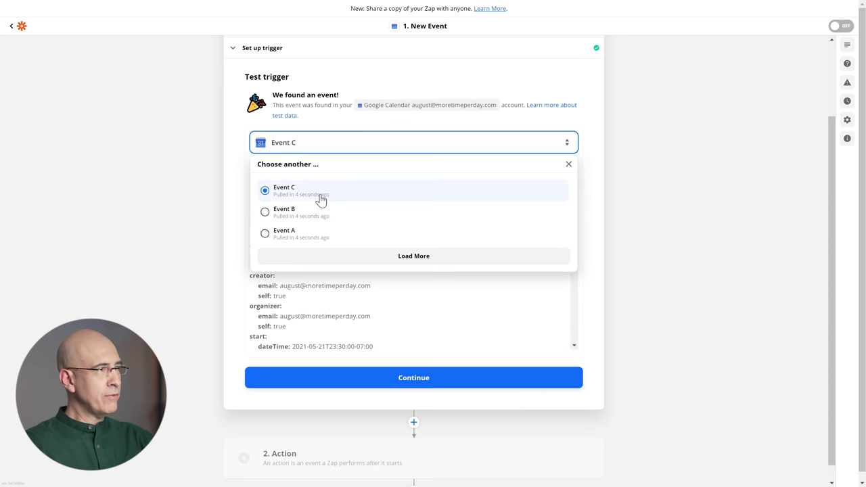
{"action": "left_click", "coordinate": [164, 179]}
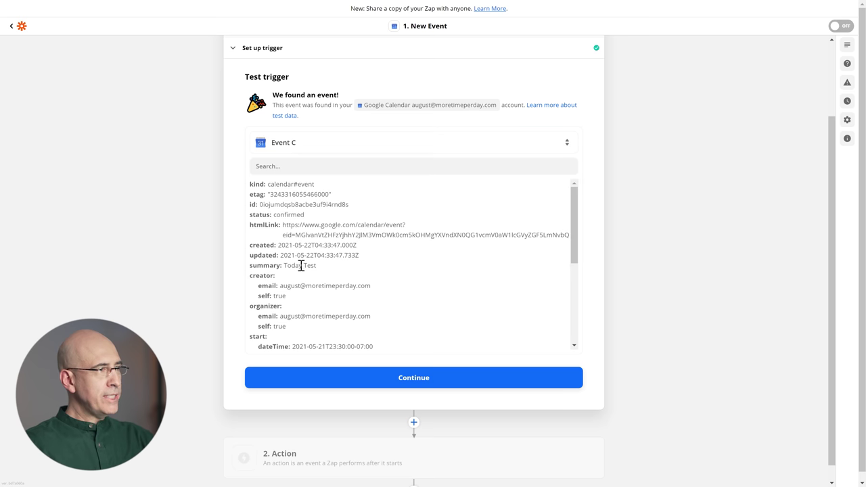
{"action": "scroll", "coordinate": [301, 265], "scroll_direction": "down", "scroll_amount": 6}
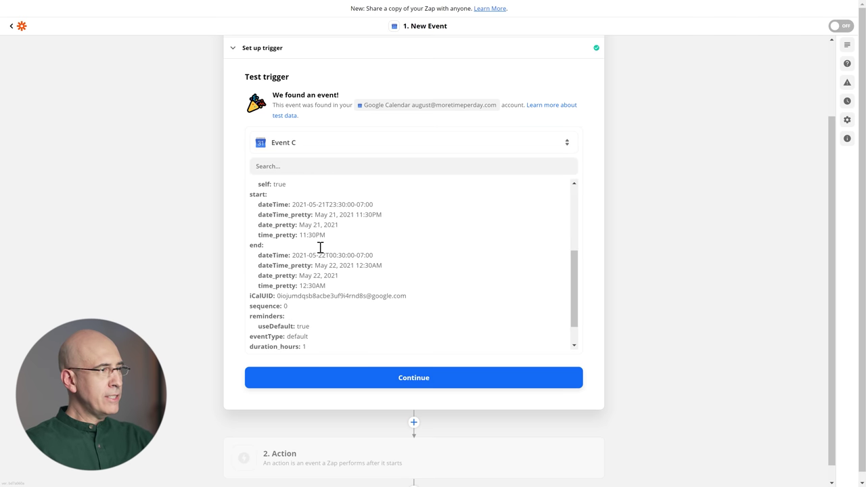
{"action": "left_click", "coordinate": [389, 379]}
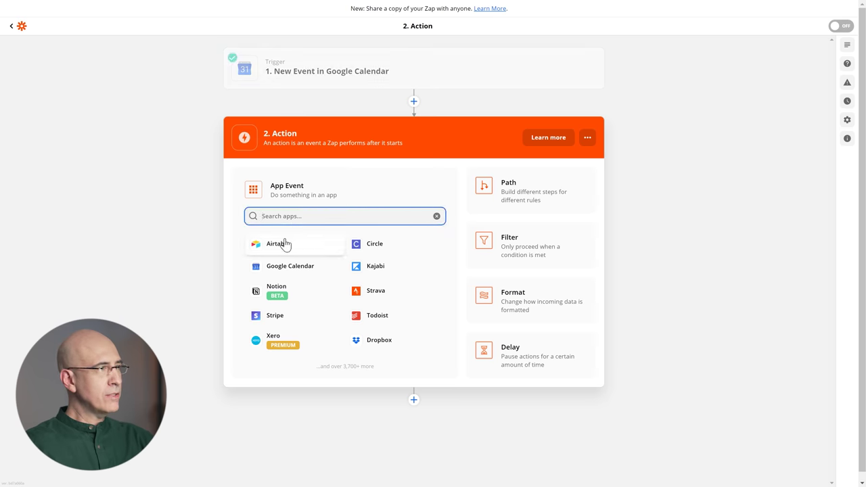
Set the Zap's action to the Notion app with the Create Database Item event.
{"action": "type", "text": "Notion"}
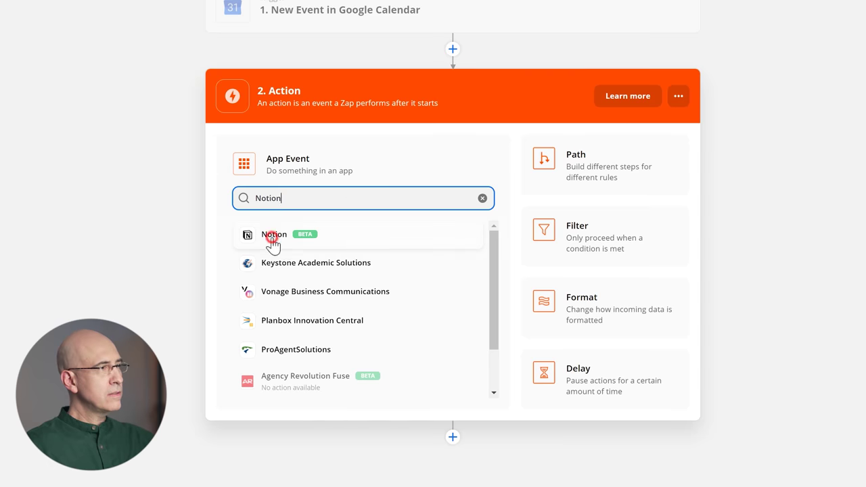
{"action": "left_click", "coordinate": [272, 235]}
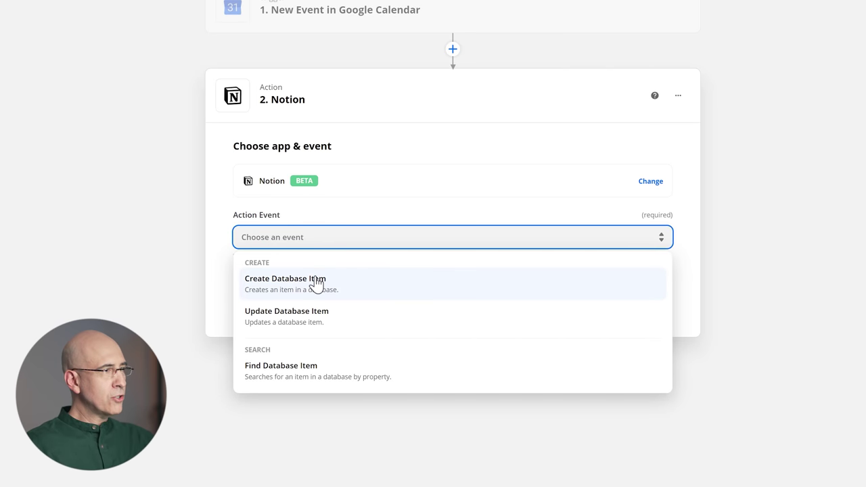
{"action": "left_click", "coordinate": [342, 286]}
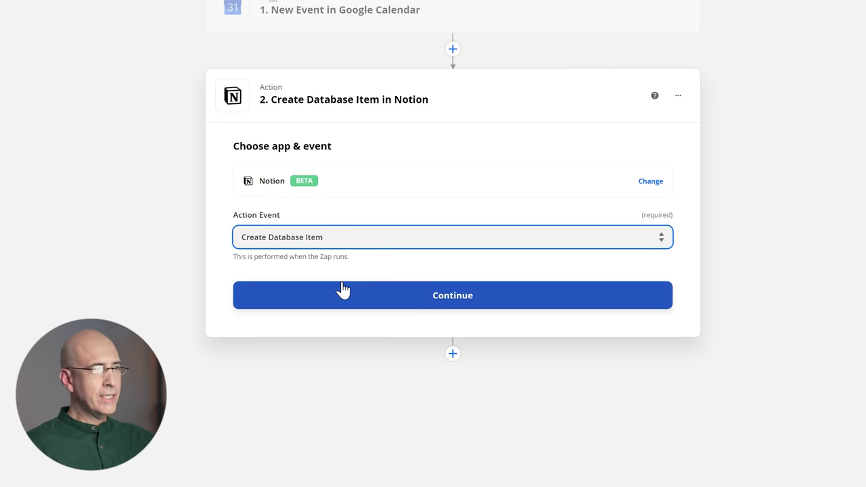
{"action": "left_click", "coordinate": [386, 295]}
Select the existing Notion account for the action and choose Action Items as the target database.
{"action": "left_click", "coordinate": [359, 219]}
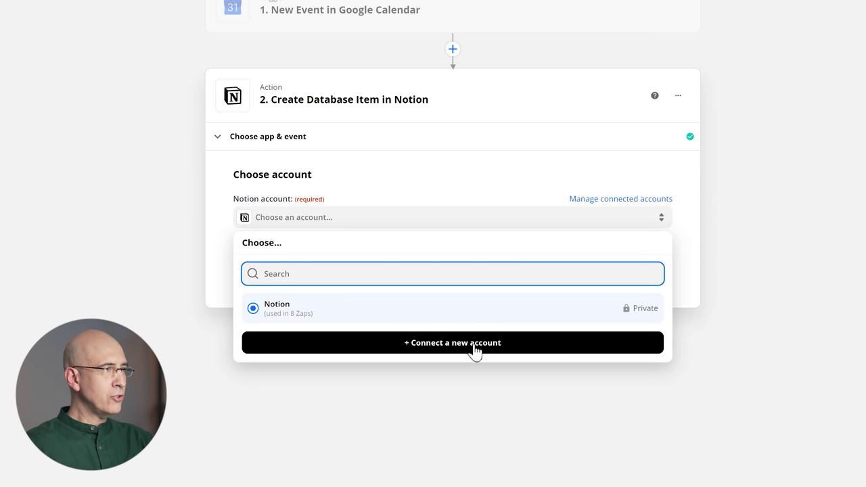
{"action": "left_click", "coordinate": [315, 309]}
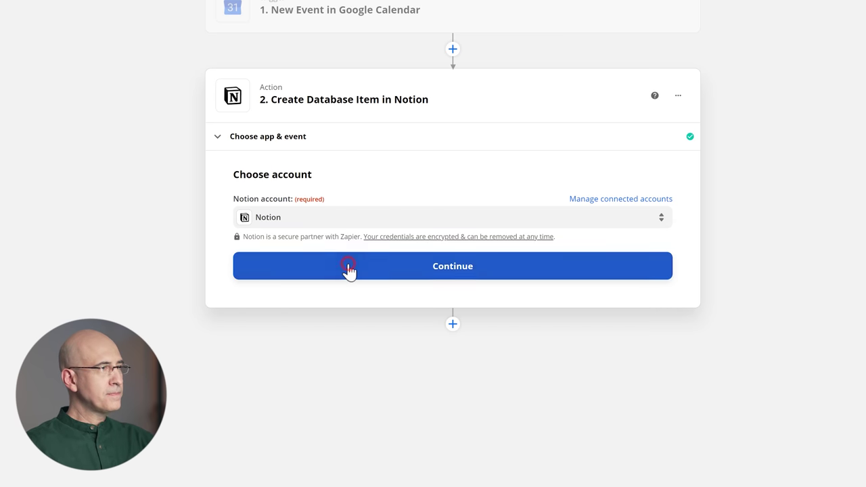
{"action": "left_click", "coordinate": [349, 270]}
{"action": "left_click", "coordinate": [334, 241]}
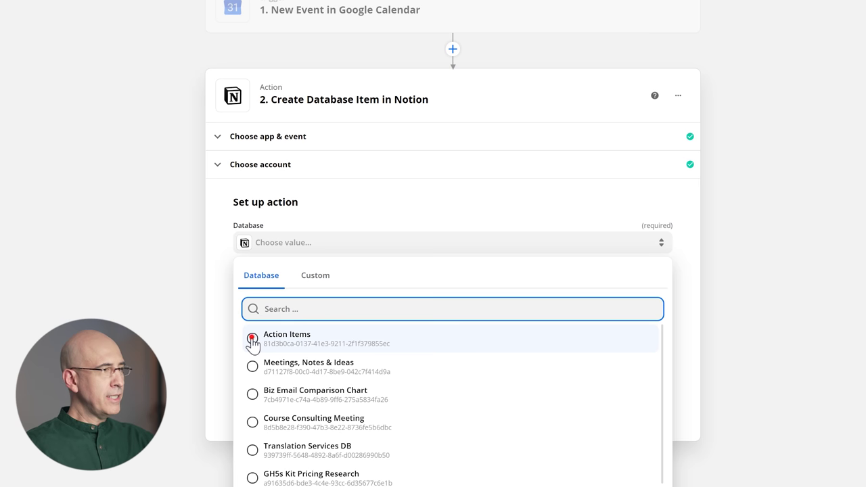
{"action": "left_click", "coordinate": [251, 338]}
{"action": "scroll", "coordinate": [251, 318], "scroll_direction": "down", "scroll_amount": 2}
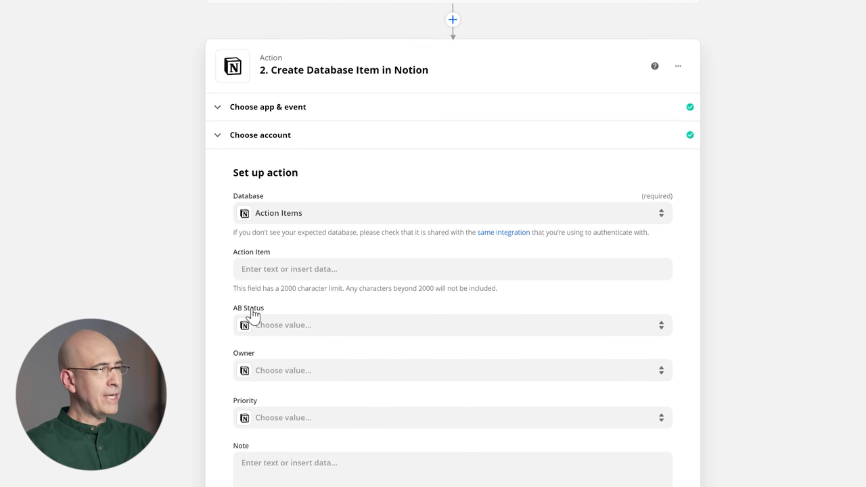
Map the Action Item field to the Summary of the Google Calendar event.
{"action": "left_click", "coordinate": [323, 235]}
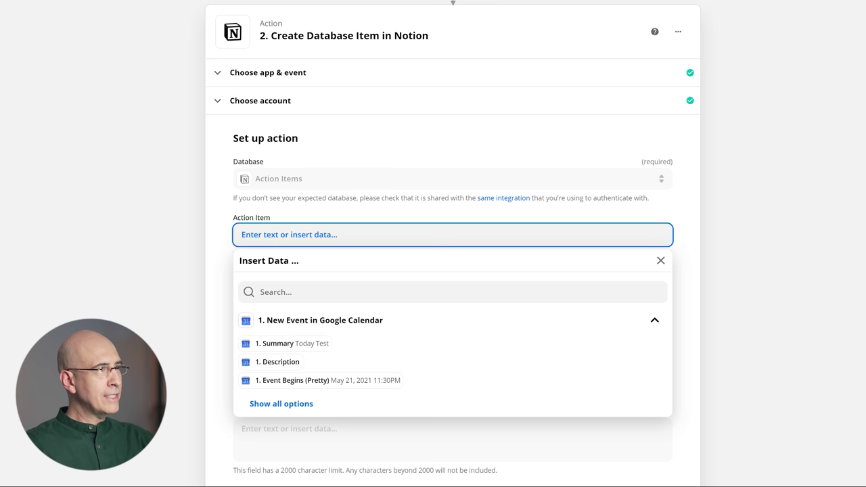
{"action": "left_click", "coordinate": [312, 342]}
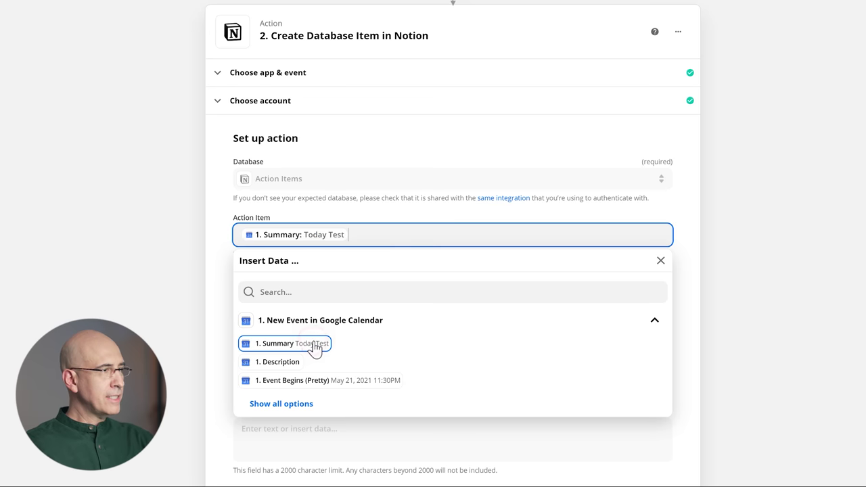
{"action": "left_click", "coordinate": [156, 247]}
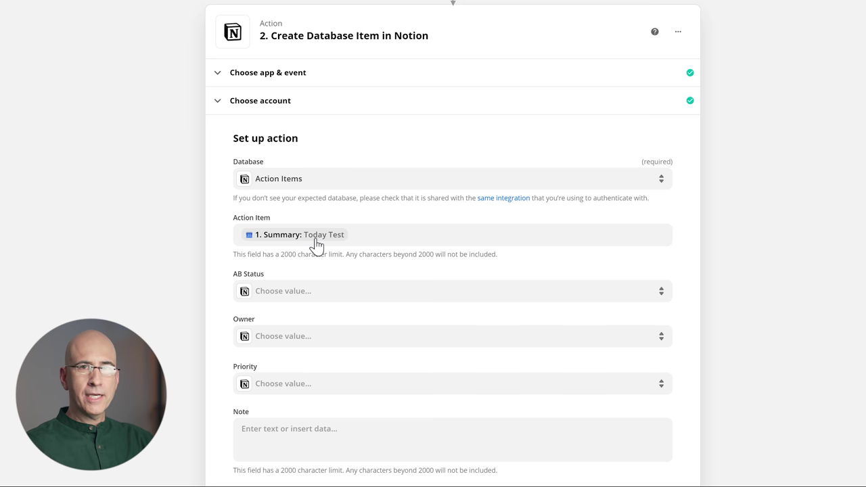
Set the AB Status field to Active and review its other status options.
{"action": "left_click", "coordinate": [262, 293]}
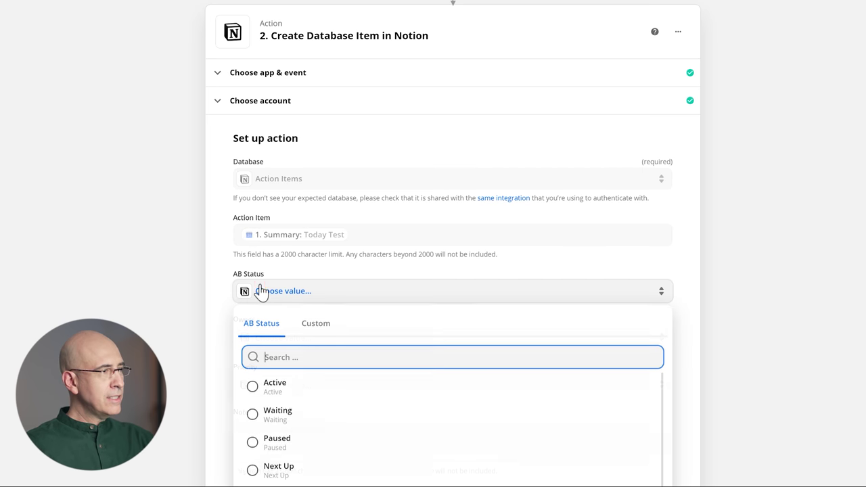
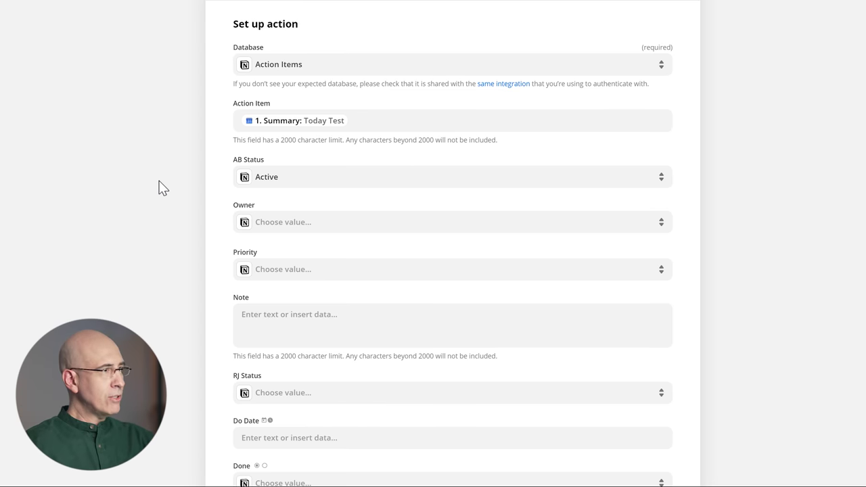
{"action": "left_click", "coordinate": [289, 176]}
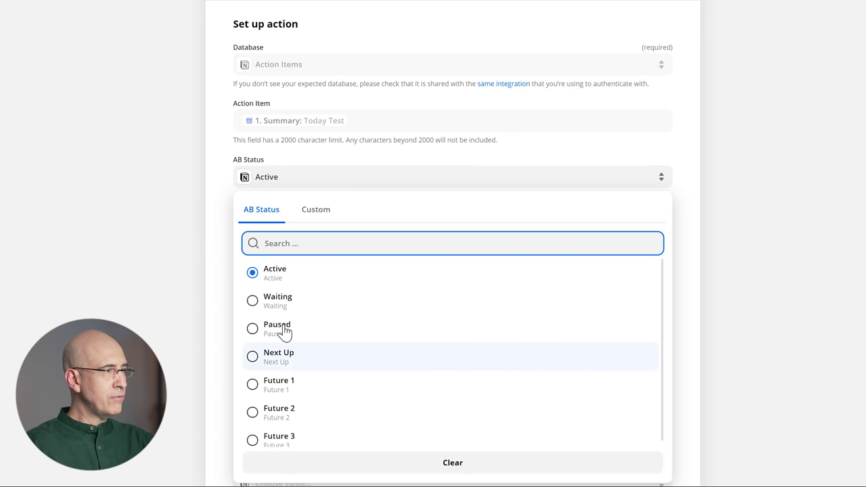
{"action": "left_click", "coordinate": [162, 257]}
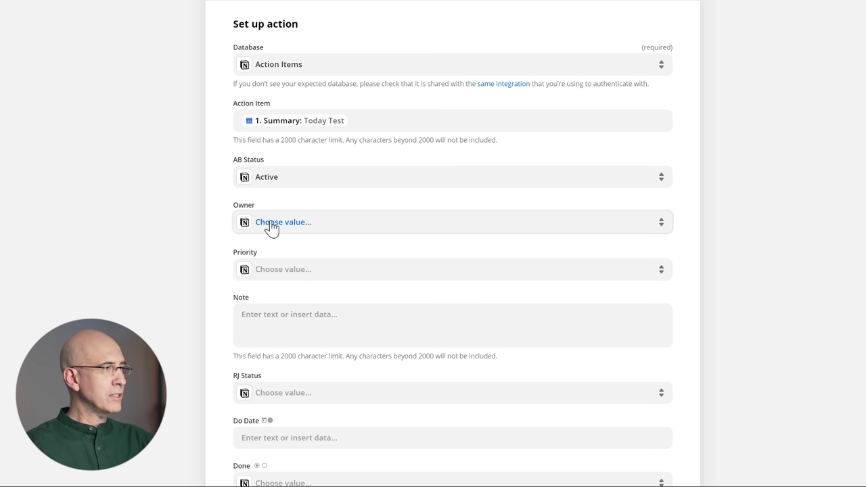
Set the Priority field of the new database item to Scheduled.
{"action": "scroll", "coordinate": [167, 210], "scroll_direction": "down", "scroll_amount": 2}
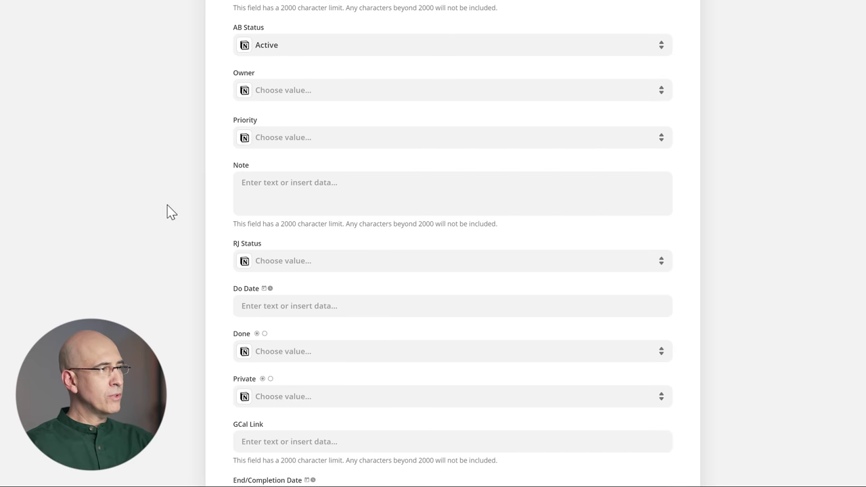
{"action": "left_click", "coordinate": [277, 138]}
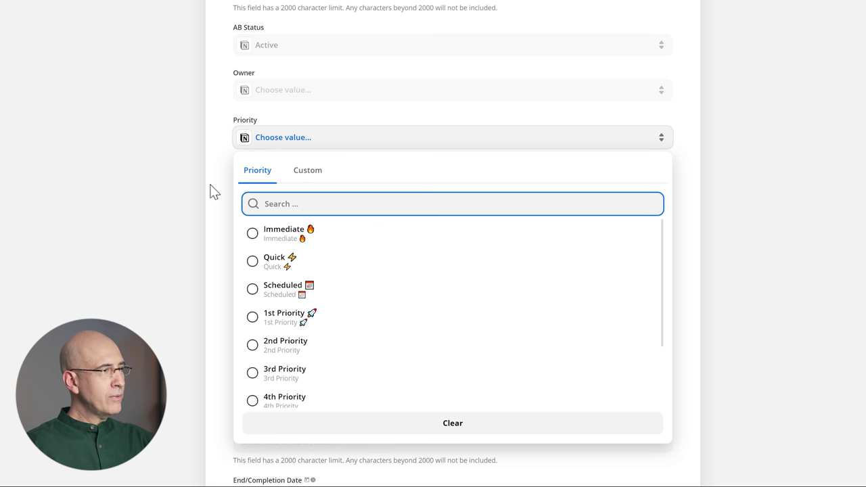
{"action": "left_click", "coordinate": [253, 289]}
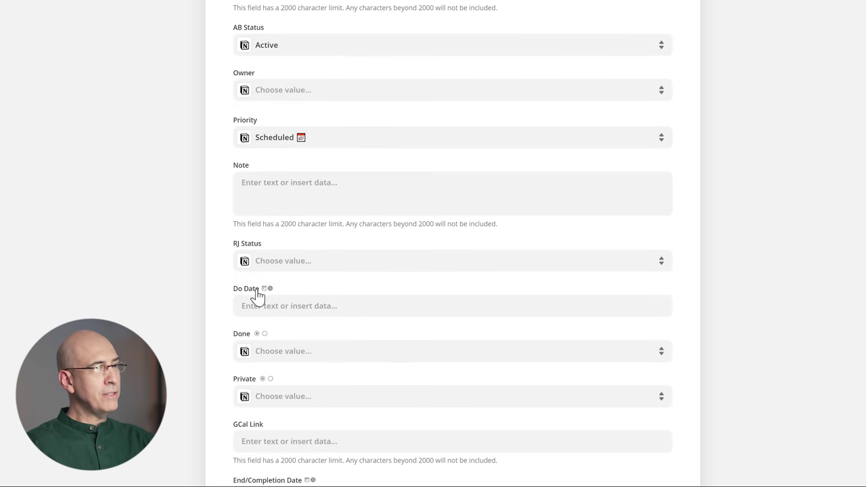
{"action": "left_click", "coordinate": [314, 141]}
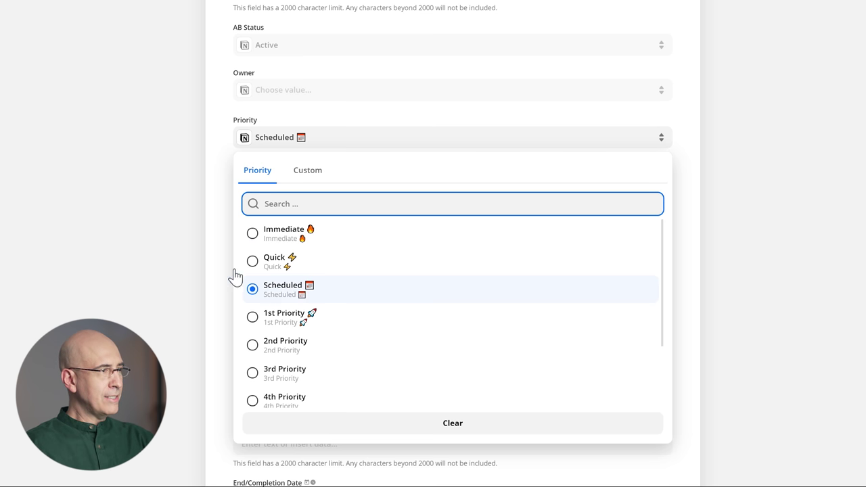
{"action": "left_click", "coordinate": [174, 228]}
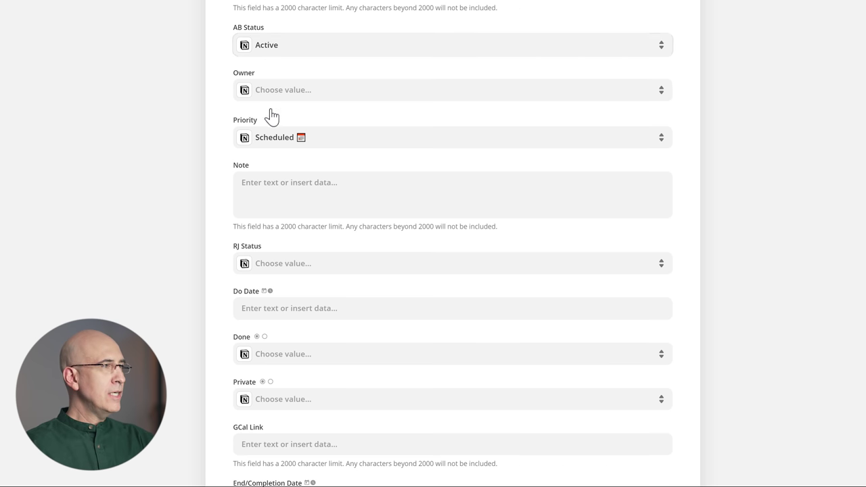
Map the Do Date field to the Event Begins value of the Google Calendar event.
{"action": "scroll", "coordinate": [172, 81], "scroll_direction": "down", "scroll_amount": 2}
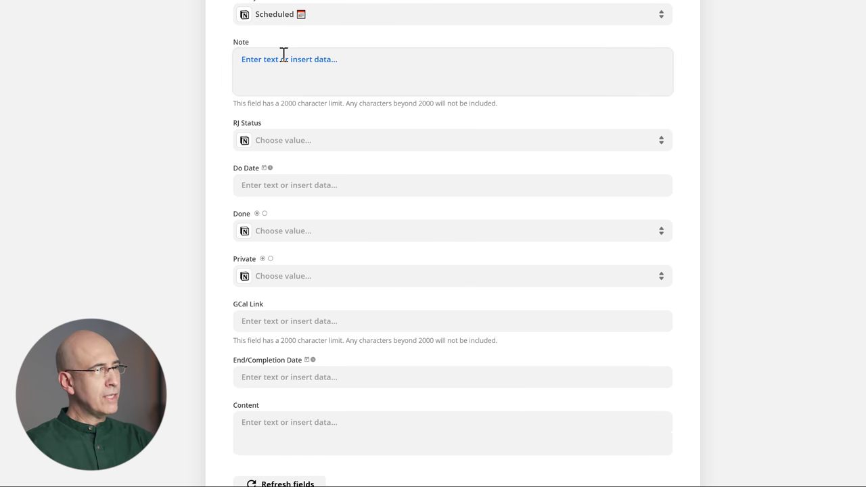
{"action": "scroll", "coordinate": [278, 122], "scroll_direction": "down", "scroll_amount": 1}
{"action": "left_click", "coordinate": [278, 122]}
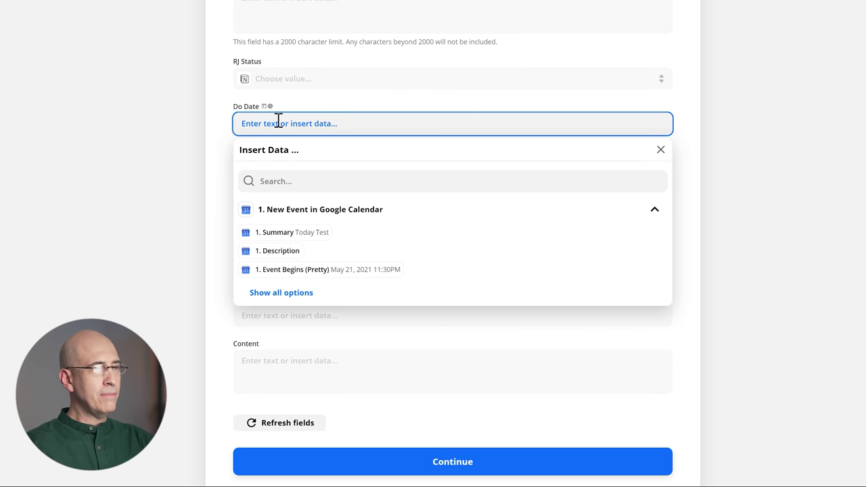
{"action": "left_click", "coordinate": [269, 295]}
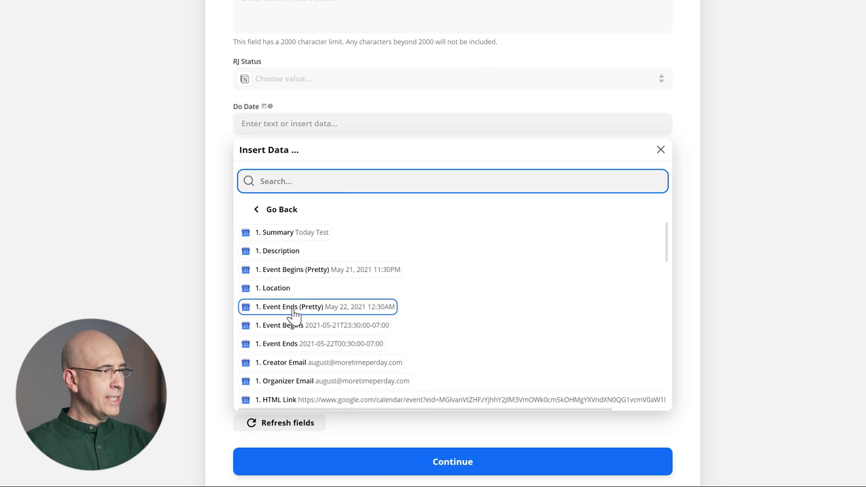
{"action": "left_click", "coordinate": [324, 327]}
{"action": "left_click", "coordinate": [139, 147]}
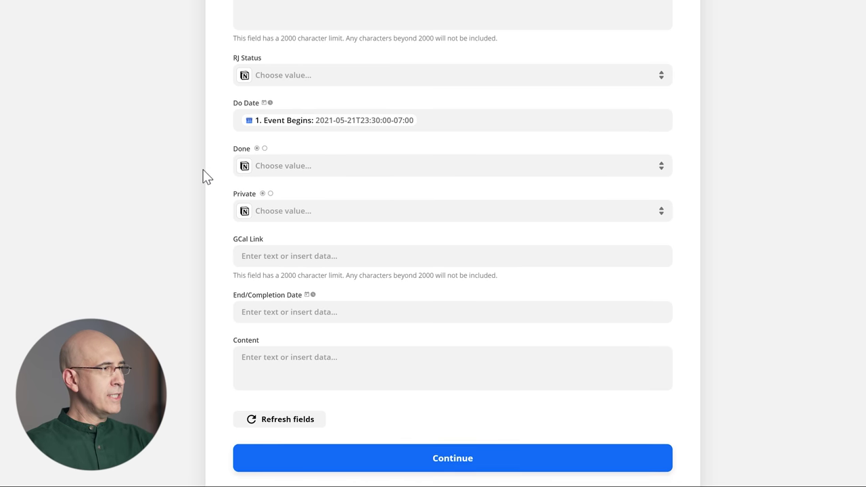
Map the GCal Link field to the HTML Link of the Google Calendar event.
{"action": "scroll", "coordinate": [202, 172], "scroll_direction": "down", "scroll_amount": 1}
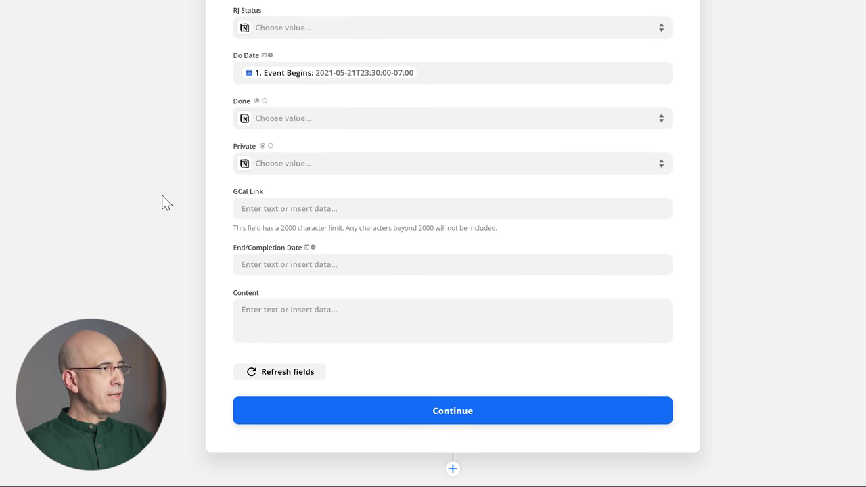
{"action": "scroll", "coordinate": [162, 199], "scroll_direction": "down", "scroll_amount": 1}
{"action": "left_click", "coordinate": [273, 197]}
{"action": "left_click", "coordinate": [187, 209]}
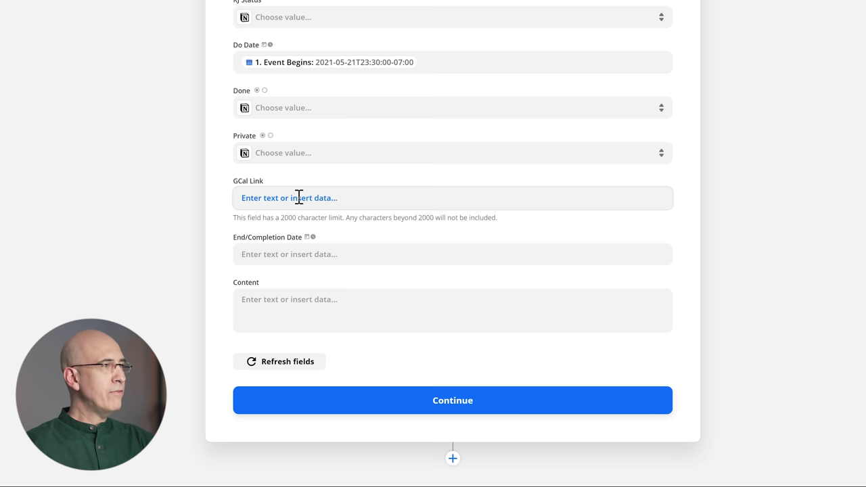
{"action": "left_click", "coordinate": [298, 197]}
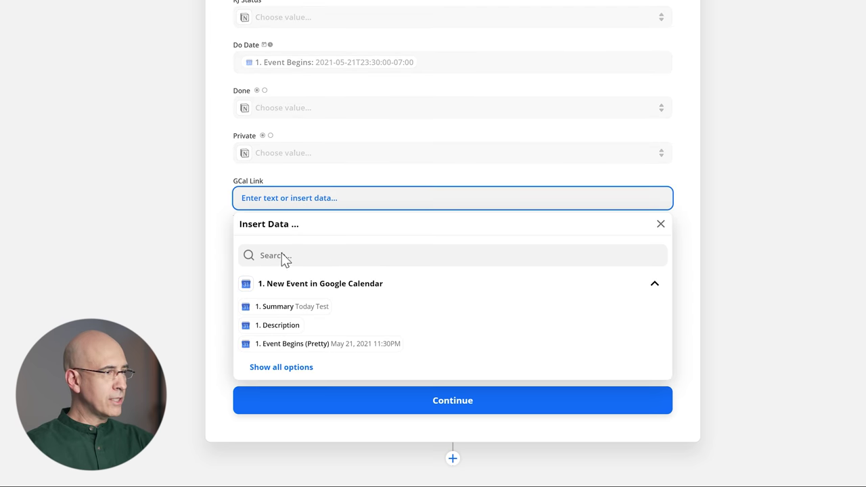
{"action": "left_click", "coordinate": [280, 365]}
{"action": "scroll", "coordinate": [290, 304], "scroll_direction": "down", "scroll_amount": 4}
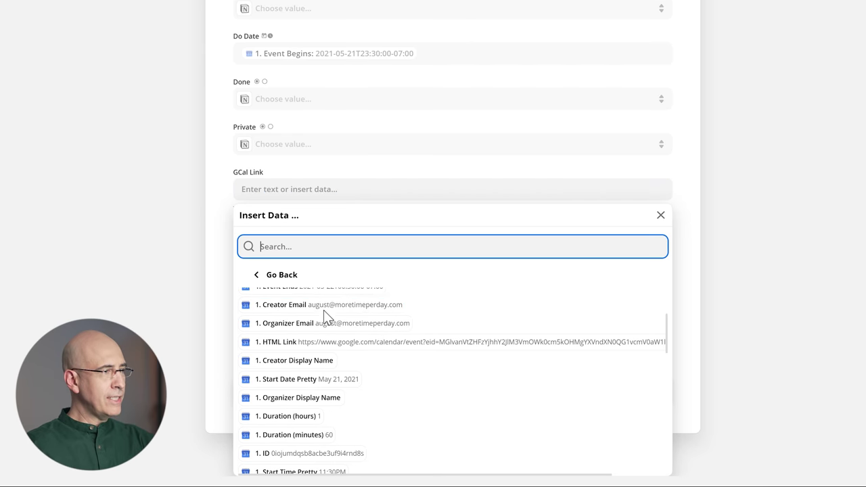
{"action": "left_click", "coordinate": [315, 342]}
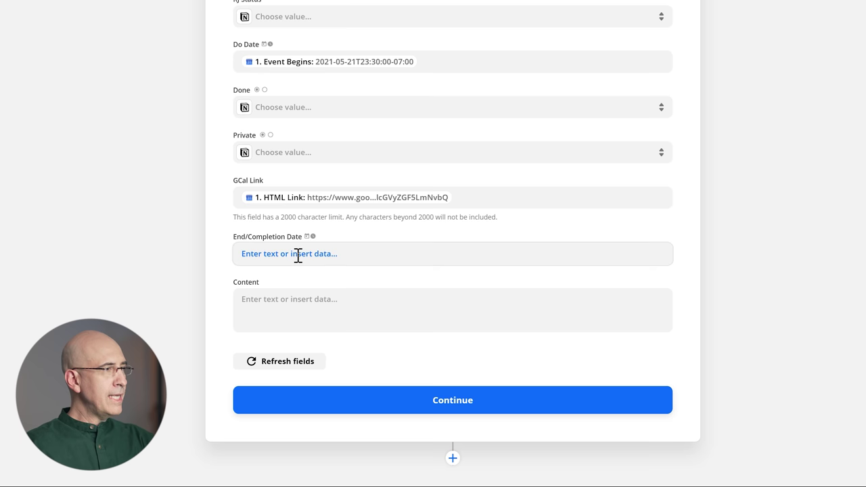
Map the End/Completion Date field to the Event Ends value of the Google Calendar event.
{"action": "left_click", "coordinate": [298, 254]}
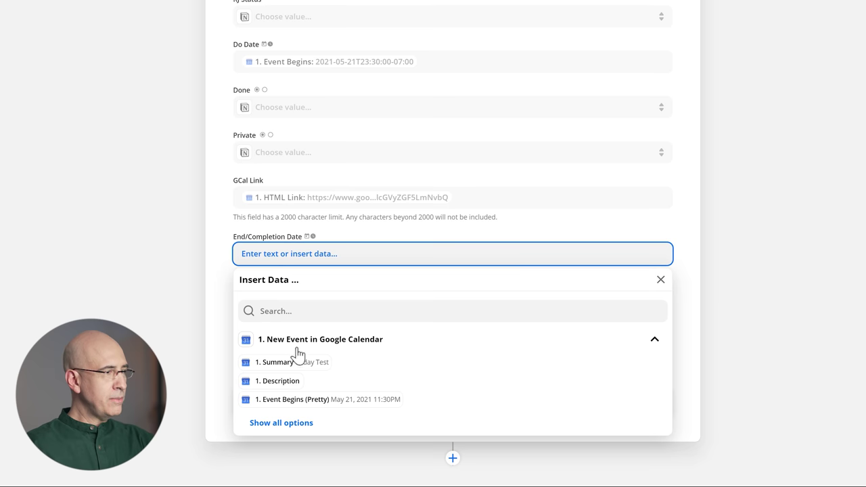
{"action": "left_click", "coordinate": [280, 421]}
{"action": "scroll", "coordinate": [326, 374], "scroll_direction": "down", "scroll_amount": 2}
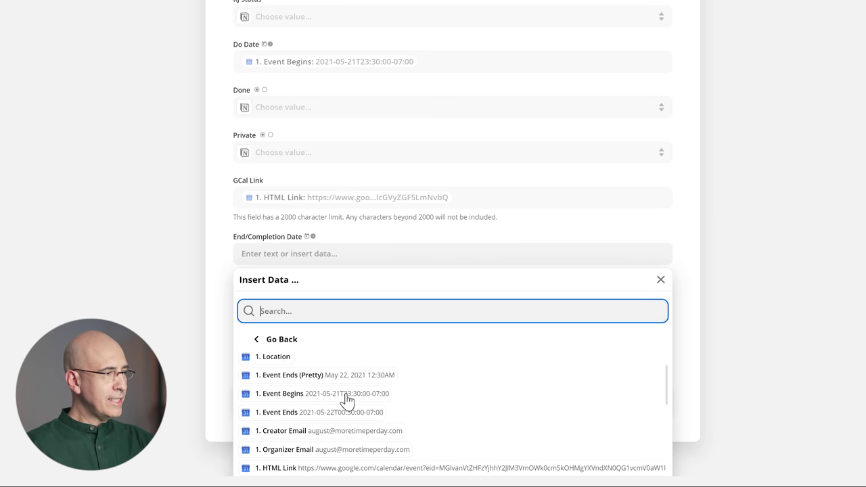
{"action": "left_click", "coordinate": [296, 418]}
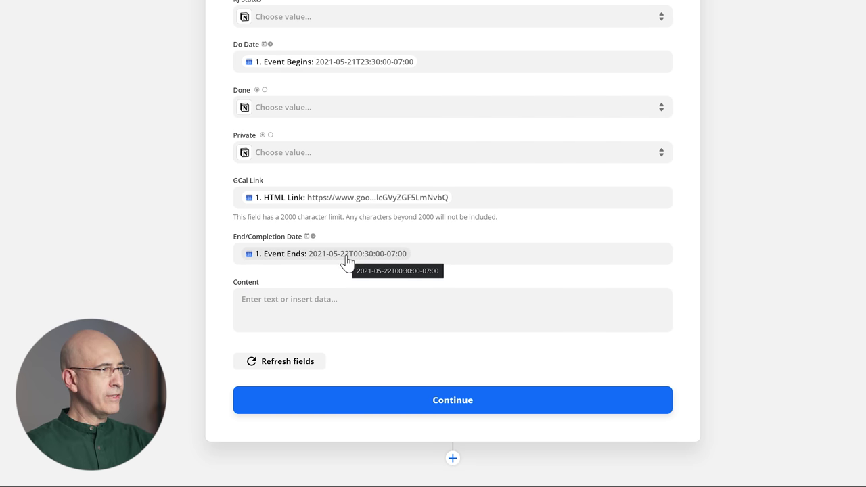
Map the Content field to the Description of the Google Calendar event.
{"action": "left_click", "coordinate": [293, 320]}
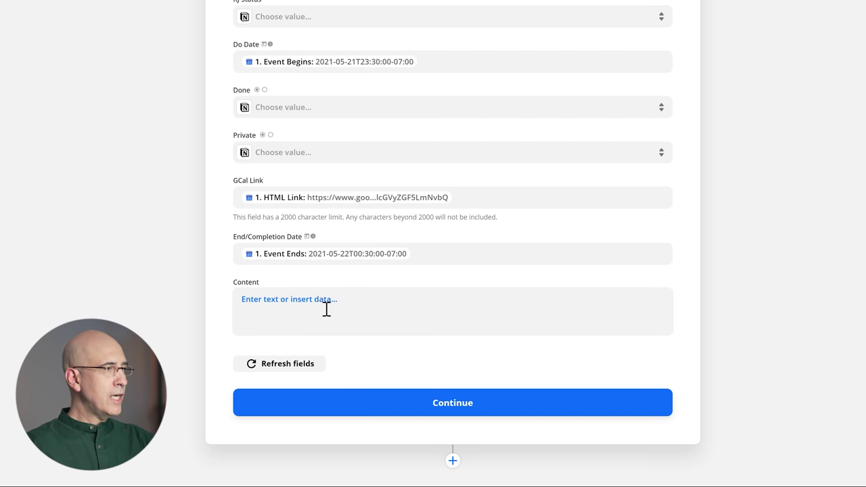
{"action": "left_click", "coordinate": [296, 304]}
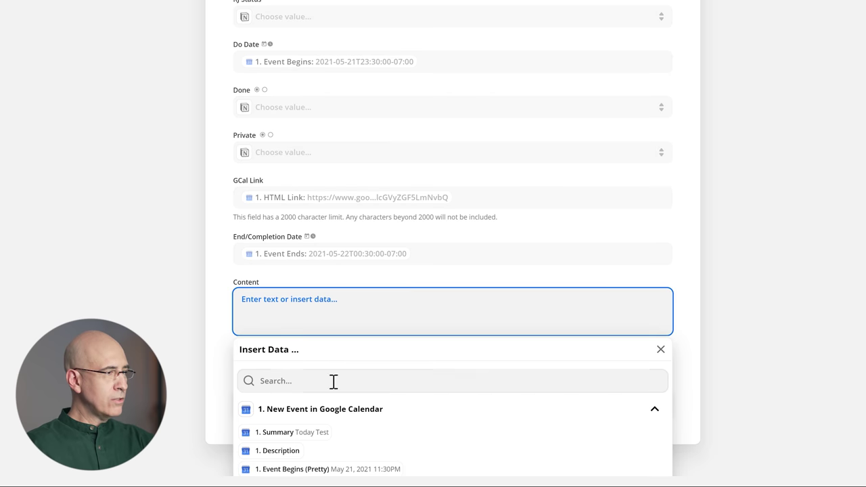
{"action": "scroll", "coordinate": [184, 363], "scroll_direction": "down", "scroll_amount": 1}
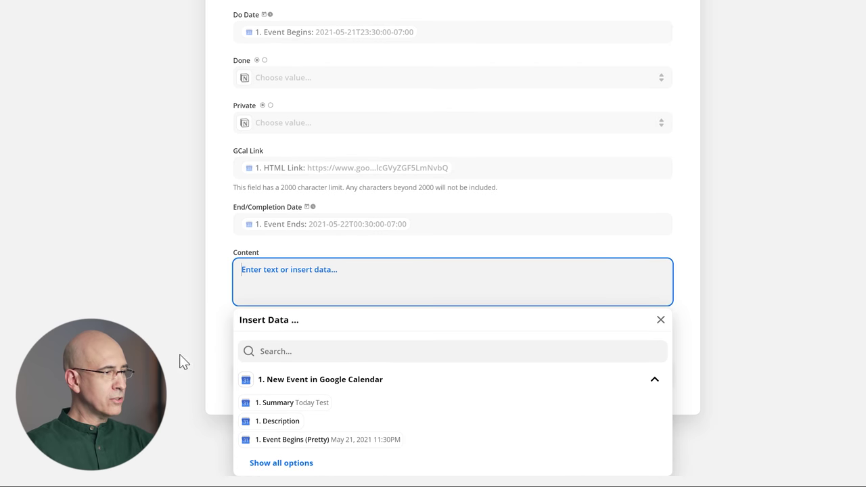
{"action": "left_click", "coordinate": [281, 462]}
{"action": "scroll", "coordinate": [280, 328], "scroll_direction": "down", "scroll_amount": 3}
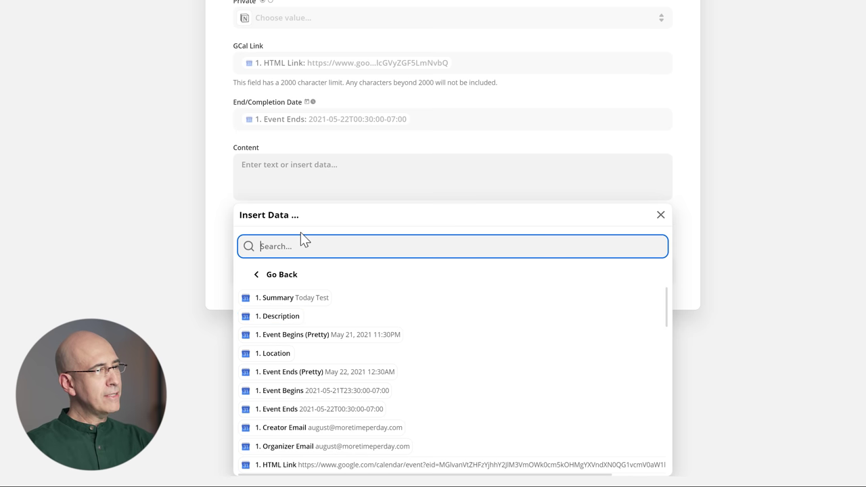
{"action": "left_click", "coordinate": [295, 316]}
{"action": "left_click", "coordinate": [402, 179]}
{"action": "left_click", "coordinate": [225, 207]}
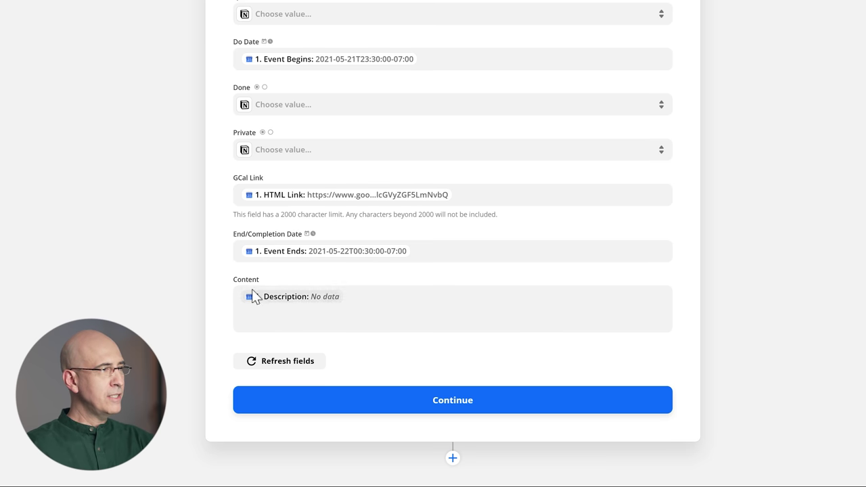
Finish the action setup, review the data for the test item, and send a test database item to Notion.
{"action": "left_click", "coordinate": [390, 403]}
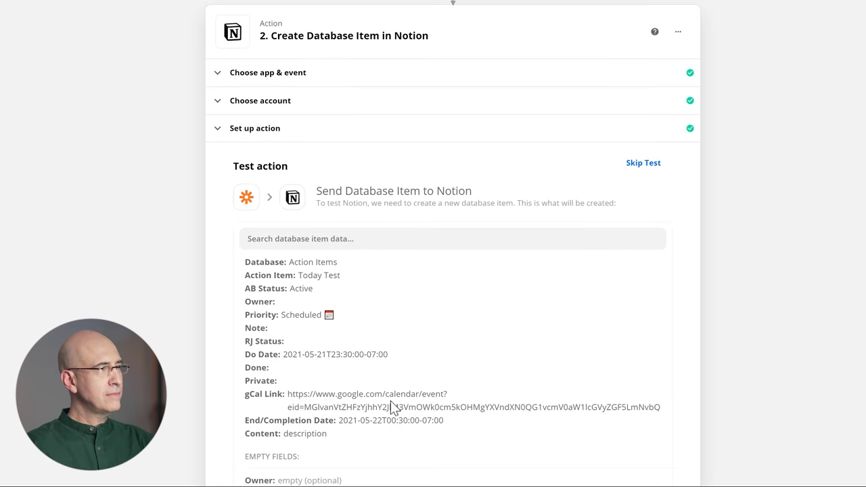
{"action": "scroll", "coordinate": [101, 314], "scroll_direction": "down", "scroll_amount": 2}
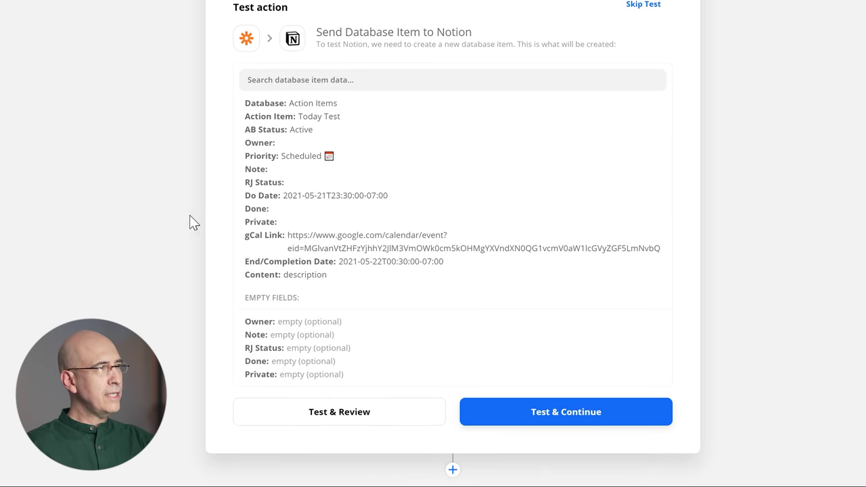
{"action": "scroll", "coordinate": [189, 222], "scroll_direction": "up", "scroll_amount": 3}
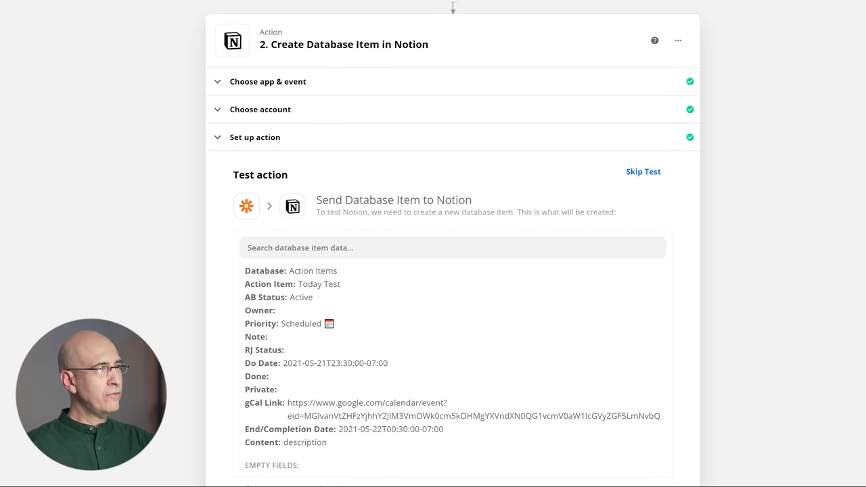
{"action": "scroll", "coordinate": [169, 203], "scroll_direction": "down", "scroll_amount": 3}
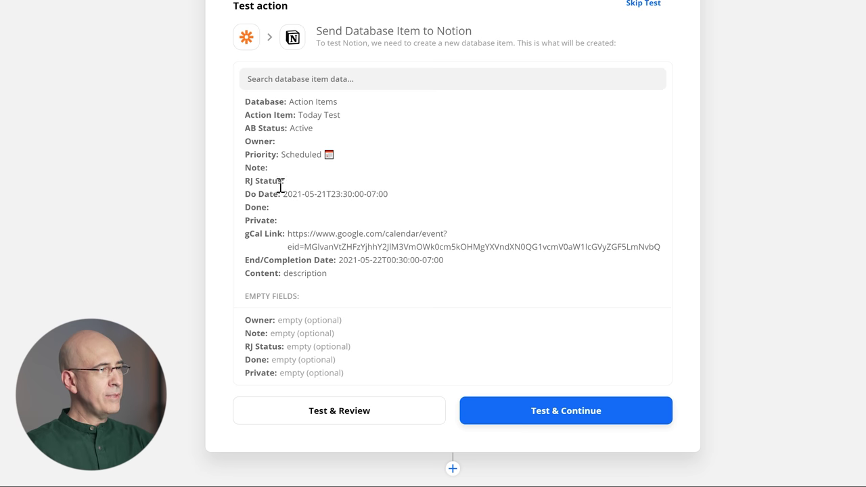
{"action": "left_click", "coordinate": [325, 413]}
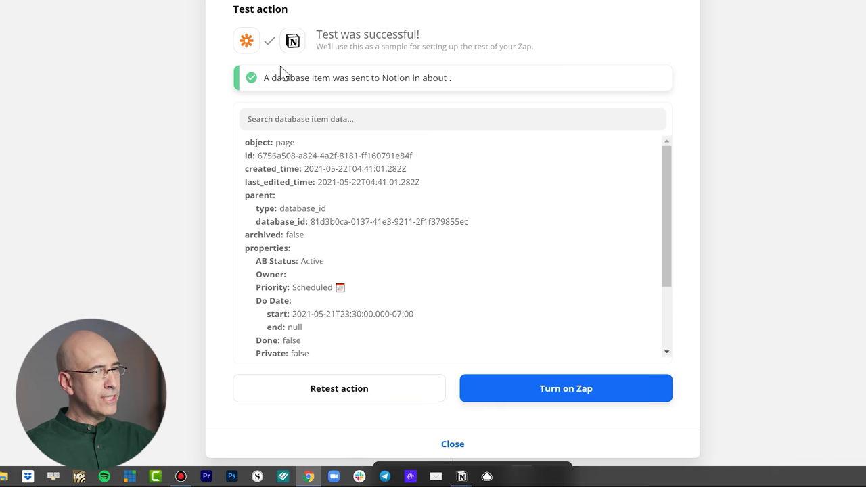
Switch to Notion, open the Today Test item from the Do Date calendar, and follow its gCal link.
{"action": "key", "text": "alt+Tab"}
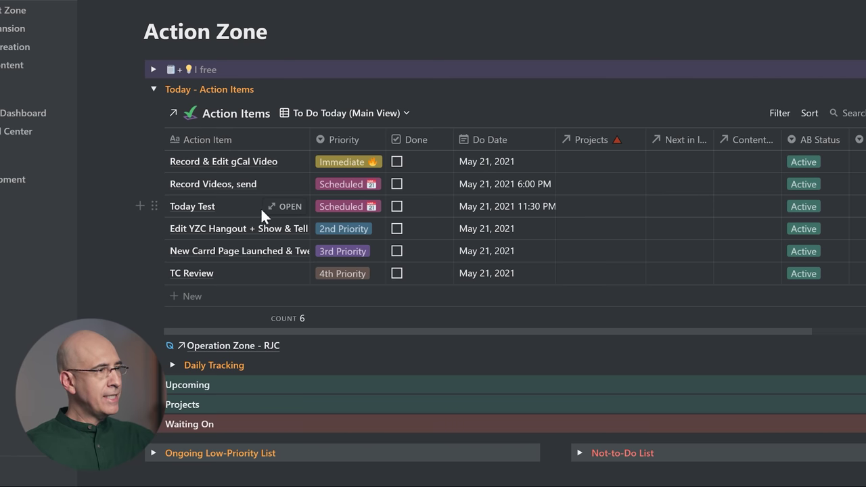
{"action": "scroll", "coordinate": [216, 233], "scroll_direction": "down", "scroll_amount": 10}
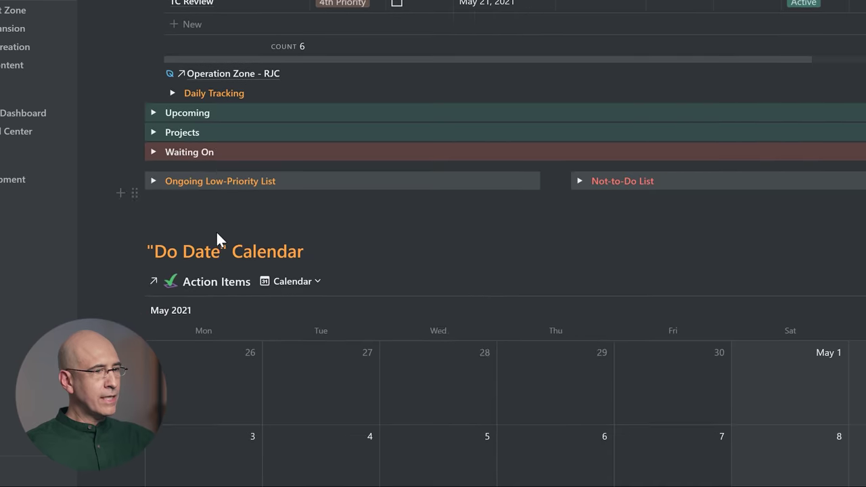
{"action": "scroll", "coordinate": [217, 240], "scroll_direction": "down", "scroll_amount": 3}
{"action": "left_click", "coordinate": [672, 201]}
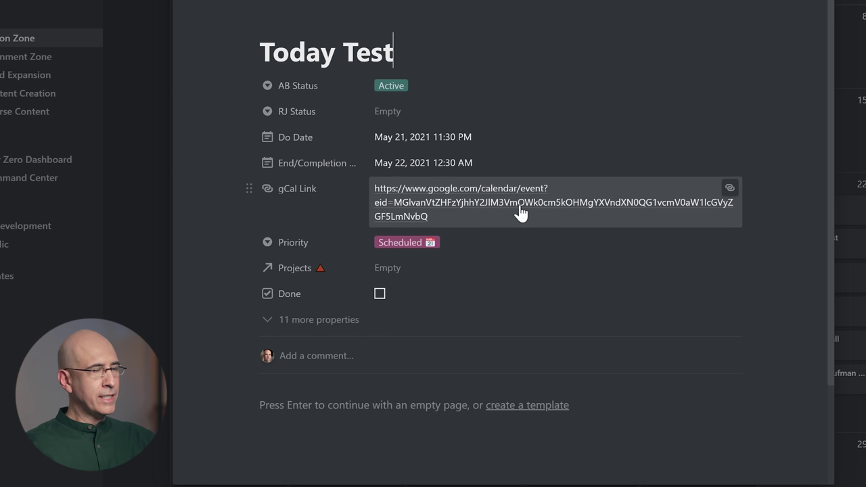
{"action": "left_click", "coordinate": [729, 187]}
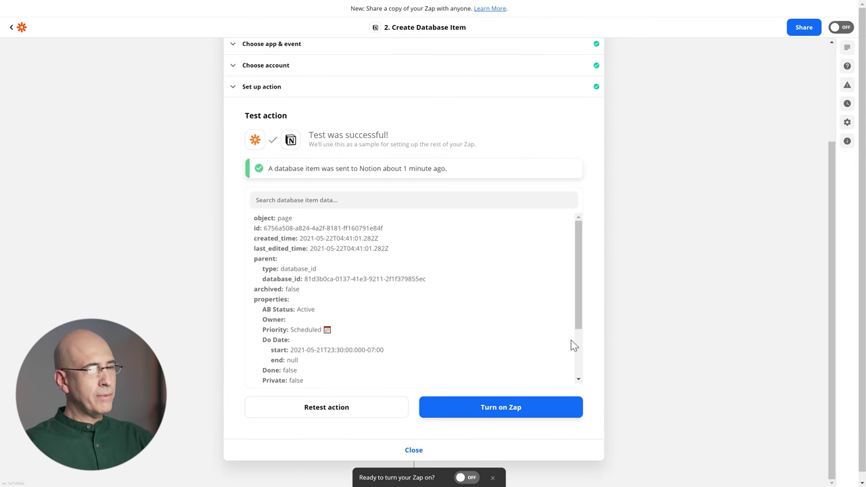
Turn on the Zap and go to the list of Zaps.
{"action": "left_click", "coordinate": [497, 413]}
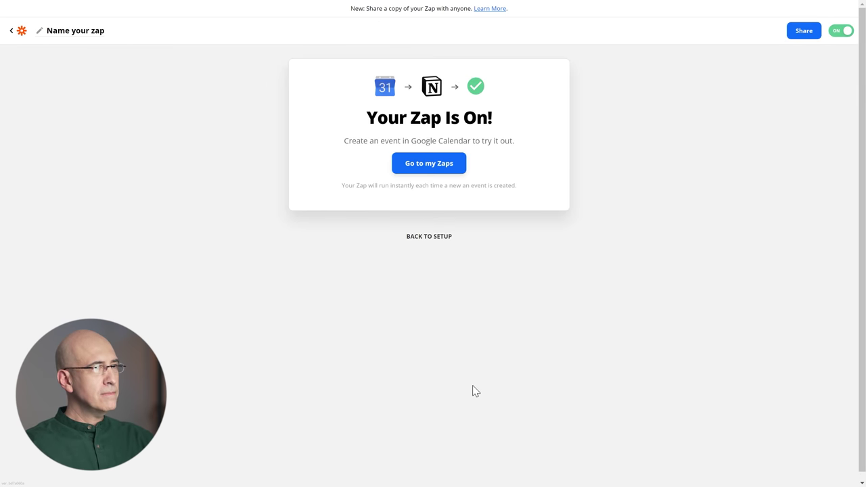
{"action": "left_click", "coordinate": [423, 167]}
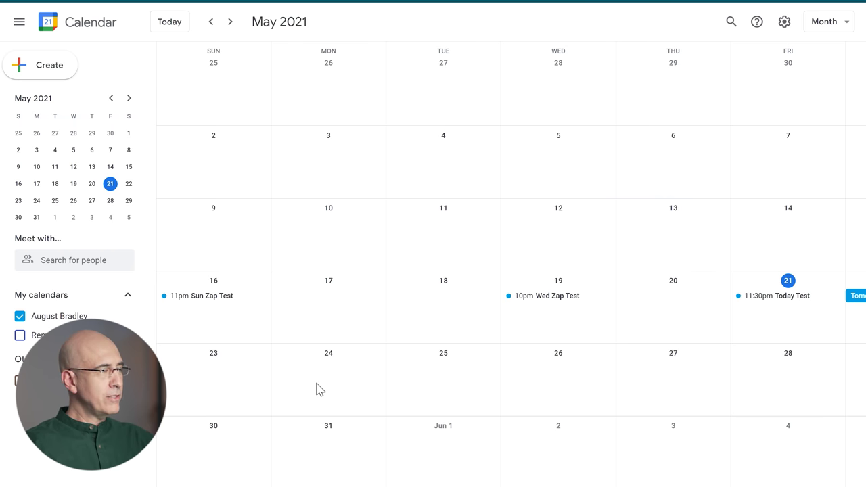
In Google Calendar, draft an event titled "Test Zap 25th" on May 25, 2021 from 7:30pm to 11:30pm.
{"action": "left_click", "coordinate": [442, 386]}
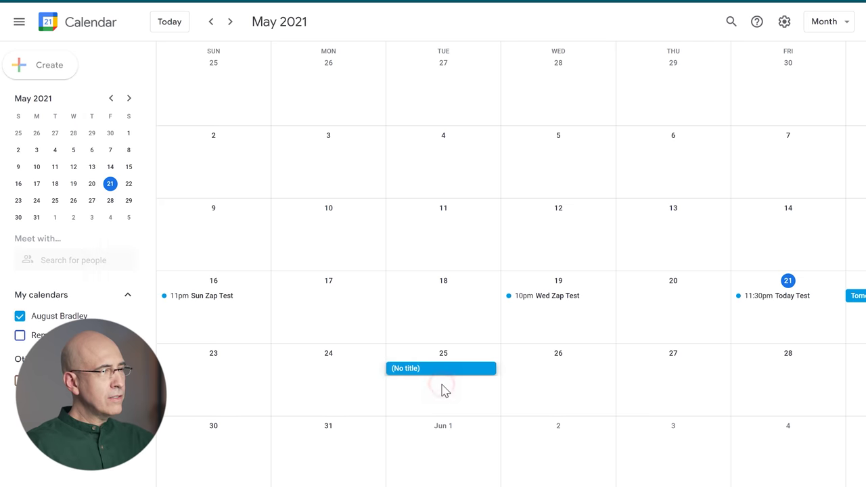
{"action": "type", "text": "Test Zap 25th"}
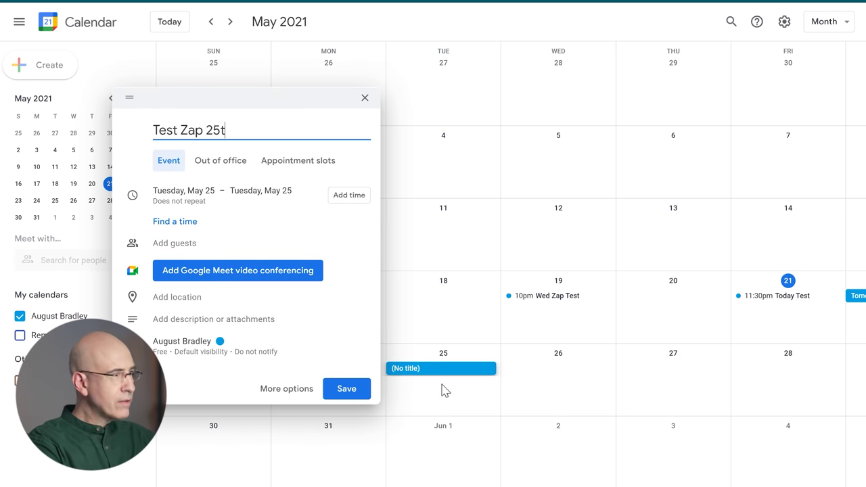
{"action": "left_click", "coordinate": [349, 196]}
{"action": "scroll", "coordinate": [271, 244], "scroll_direction": "up", "scroll_amount": 3}
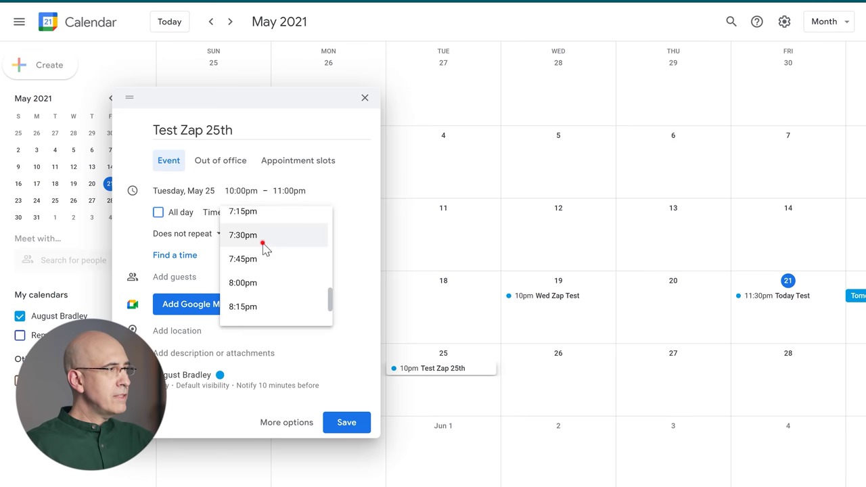
{"action": "left_click", "coordinate": [264, 242]}
{"action": "left_click", "coordinate": [294, 190]}
{"action": "scroll", "coordinate": [301, 292], "scroll_direction": "down", "scroll_amount": 1}
{"action": "scroll", "coordinate": [309, 282], "scroll_direction": "up", "scroll_amount": 1}
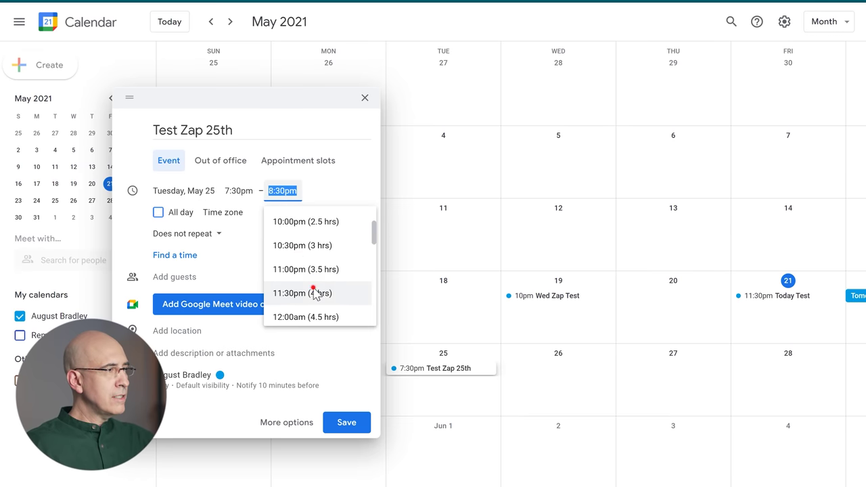
{"action": "left_click", "coordinate": [306, 292]}
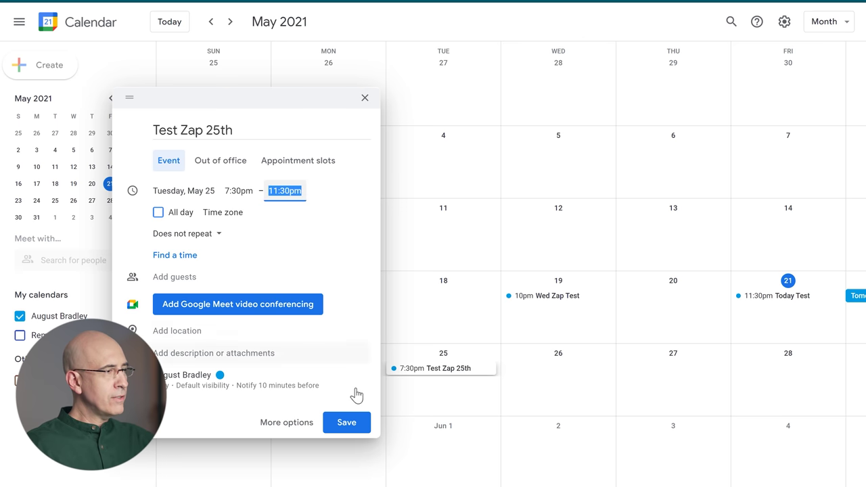
In the event's full details, enter the description "Testing the description here", a blank line, and 1, 2 and 3 on separate lines.
{"action": "left_click", "coordinate": [276, 422]}
{"action": "left_click", "coordinate": [191, 385]}
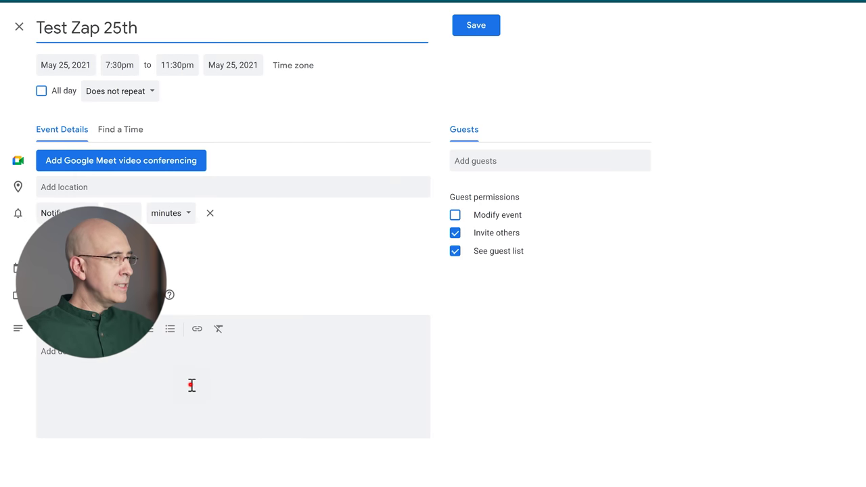
{"action": "type", "text": "Testing the description here"}
{"action": "key", "text": "Return"}
{"action": "key", "text": "Return"}
{"action": "type", "text": "1"}
{"action": "key", "text": "Return"}
{"action": "type", "text": "2"}
{"action": "key", "text": "Return"}
{"action": "type", "text": "3"}
{"action": "key", "text": "Return"}
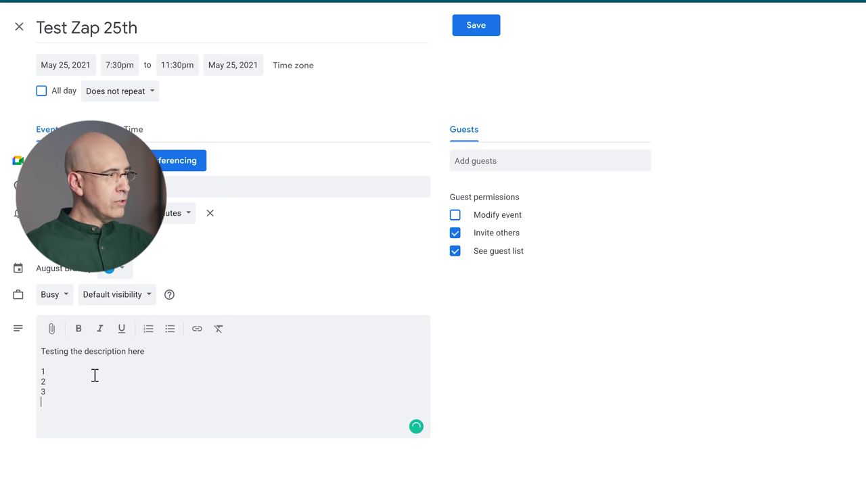
Save the calendar event, switch to Notion and open the Test Zap 25th item to check its properties and description.
{"action": "left_click", "coordinate": [468, 30]}
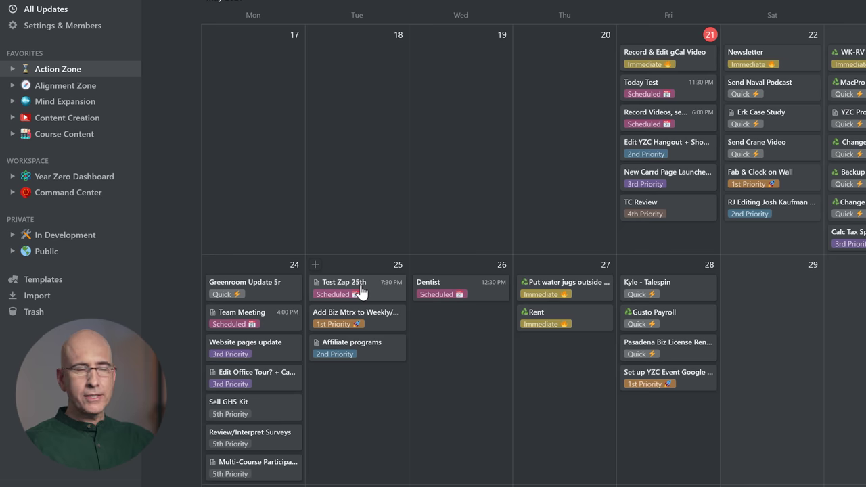
{"action": "left_click", "coordinate": [357, 291]}
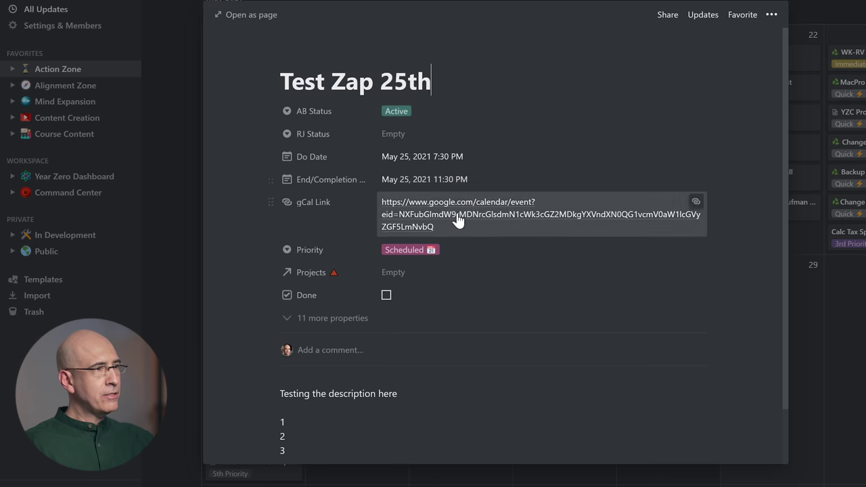
{"action": "scroll", "coordinate": [455, 216], "scroll_direction": "down", "scroll_amount": 1}
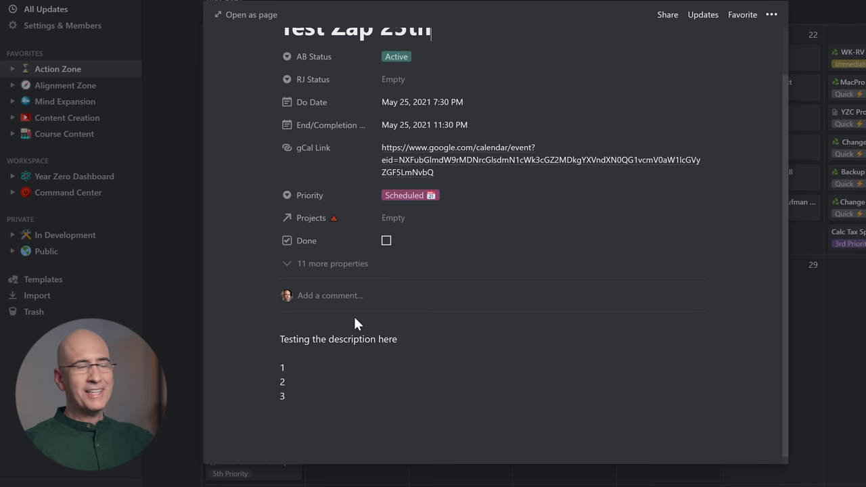
{"action": "left_click", "coordinate": [184, 210]}
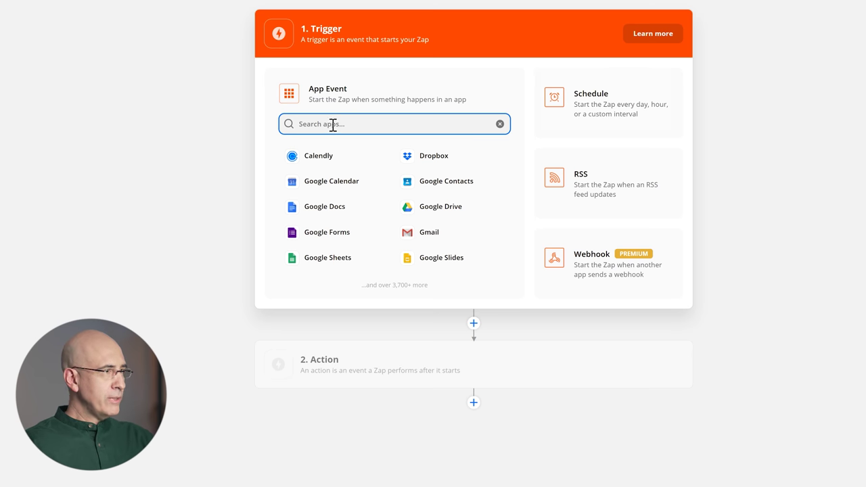
In a new Zap in Zapier, set the trigger to Google Calendar's New or Updated Event.
{"action": "type", "text": "google"}
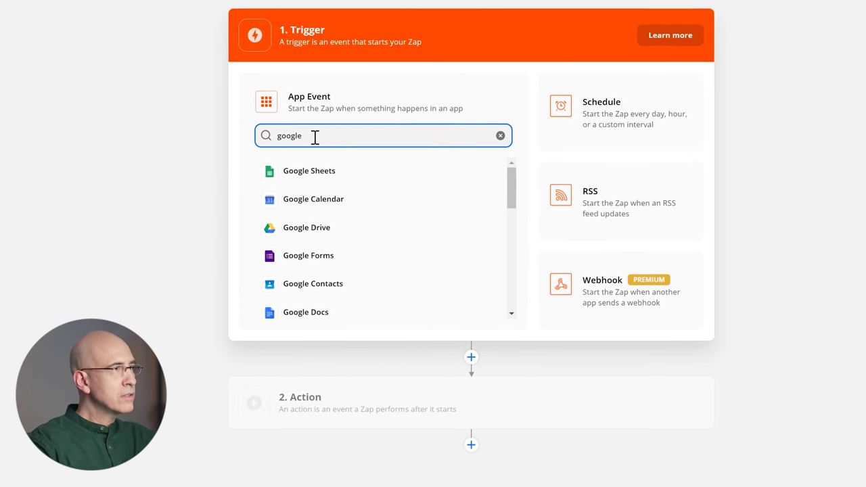
{"action": "left_click", "coordinate": [302, 209]}
{"action": "left_click", "coordinate": [329, 185]}
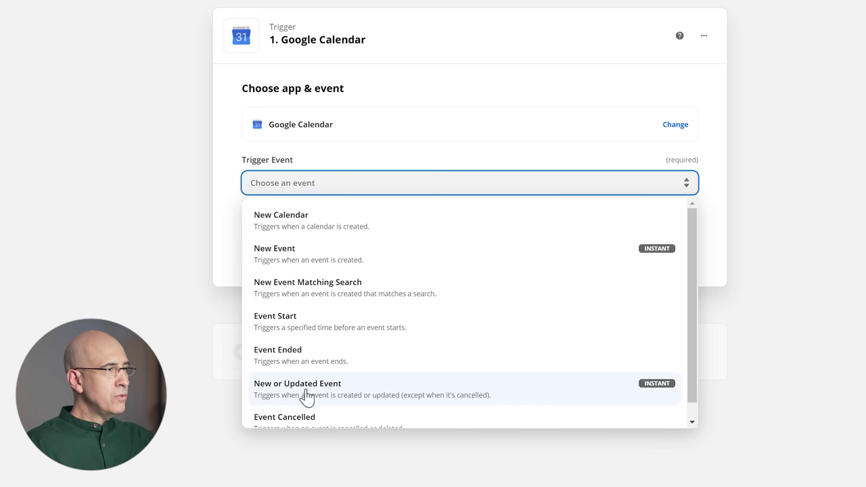
{"action": "left_click", "coordinate": [335, 397]}
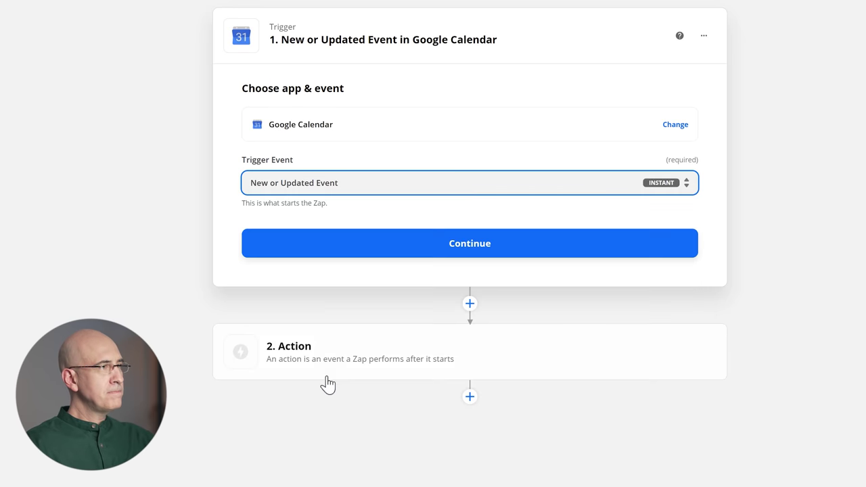
{"action": "left_click", "coordinate": [357, 241]}
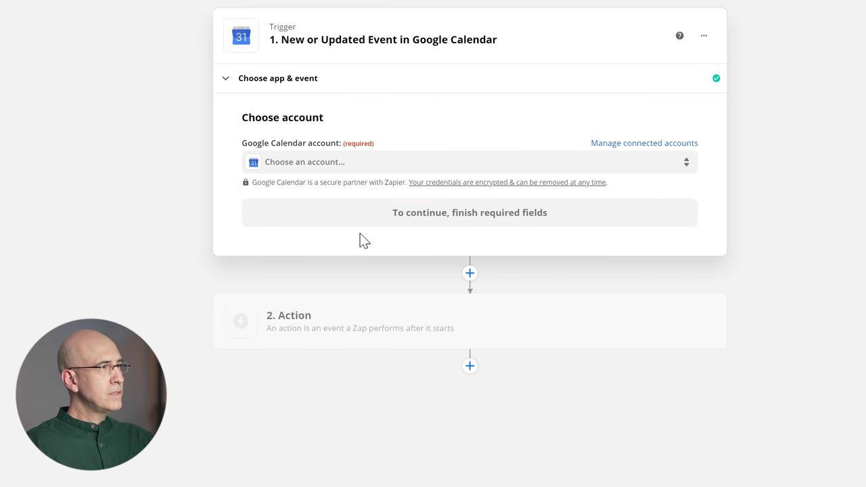
Connect the trigger to the existing Google Calendar account and choose the main calendar to watch.
{"action": "left_click", "coordinate": [309, 163]}
{"action": "left_click", "coordinate": [276, 260]}
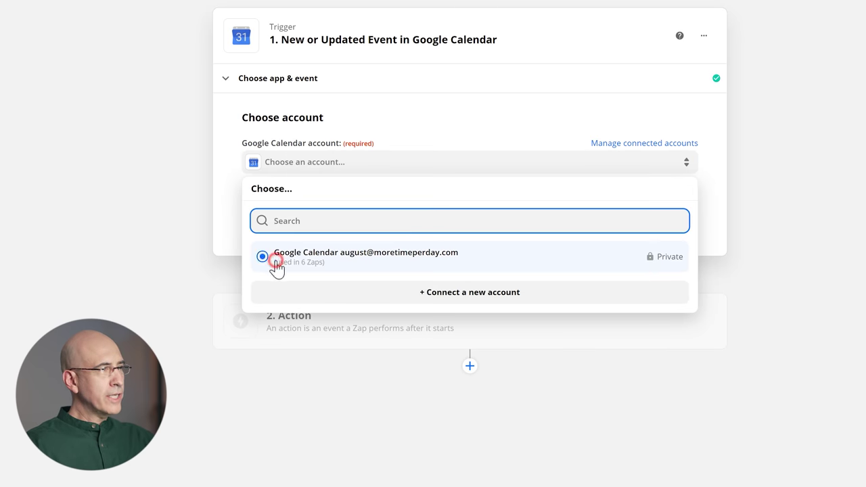
{"action": "left_click", "coordinate": [432, 209]}
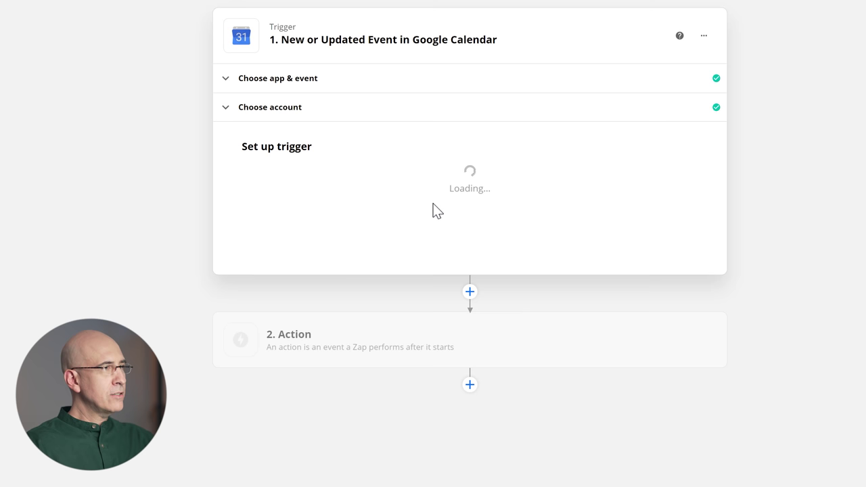
{"action": "left_click", "coordinate": [332, 188]}
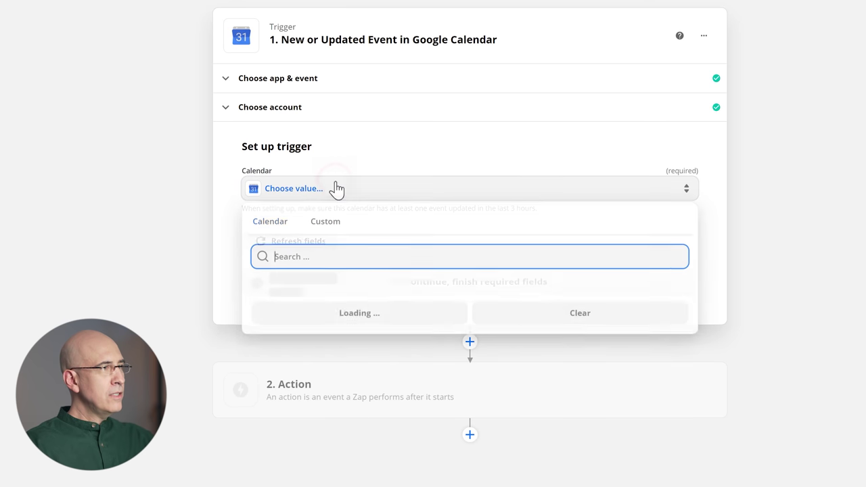
{"action": "left_click", "coordinate": [269, 290]}
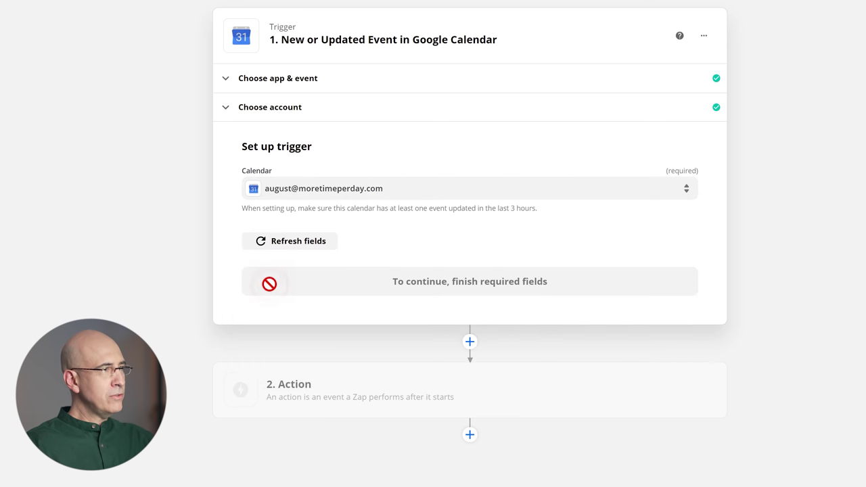
{"action": "left_click", "coordinate": [466, 284]}
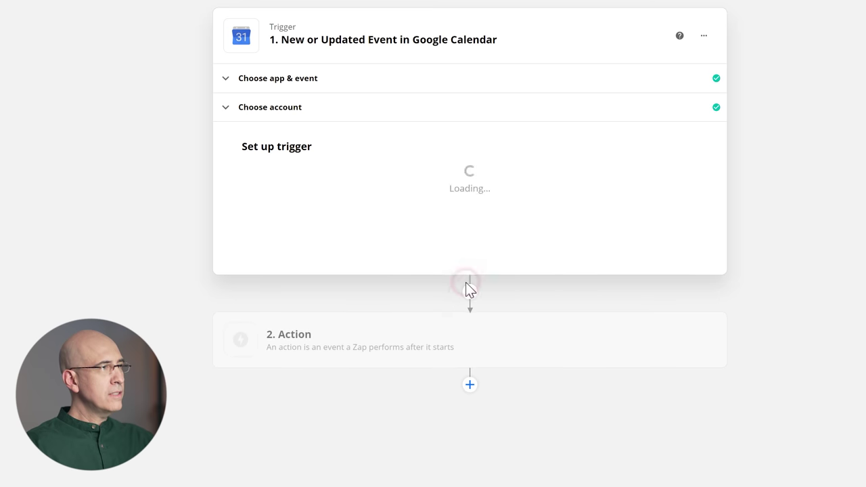
Test the trigger, review the sample event's data, and continue to the action.
{"action": "left_click", "coordinate": [470, 365]}
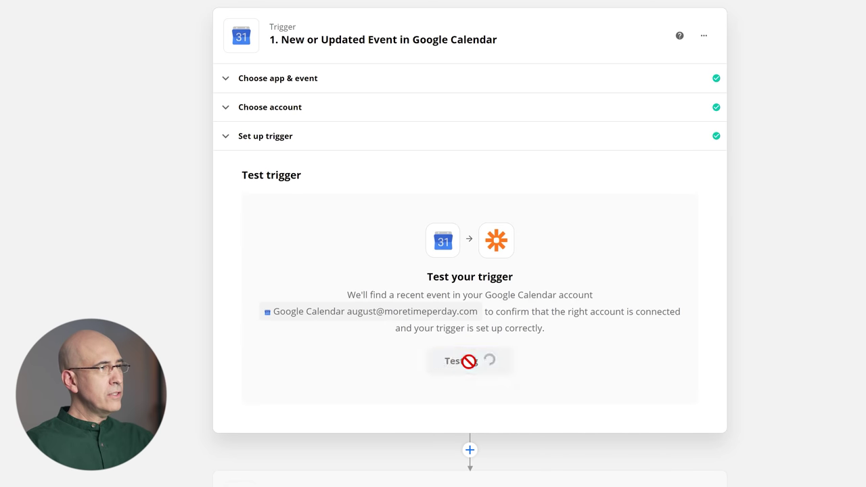
{"action": "scroll", "coordinate": [471, 370], "scroll_direction": "down", "scroll_amount": 10}
{"action": "scroll", "coordinate": [468, 368], "scroll_direction": "up", "scroll_amount": 2}
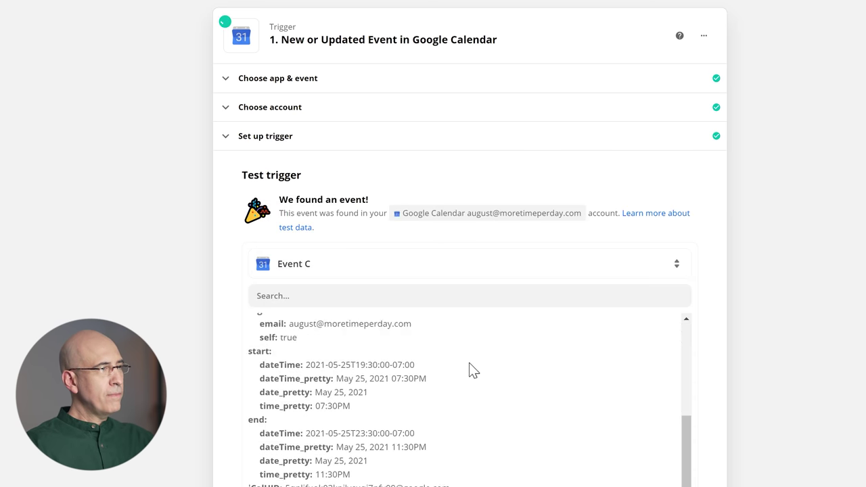
{"action": "scroll", "coordinate": [468, 367], "scroll_direction": "up", "scroll_amount": 10}
{"action": "scroll", "coordinate": [761, 338], "scroll_direction": "down", "scroll_amount": 3}
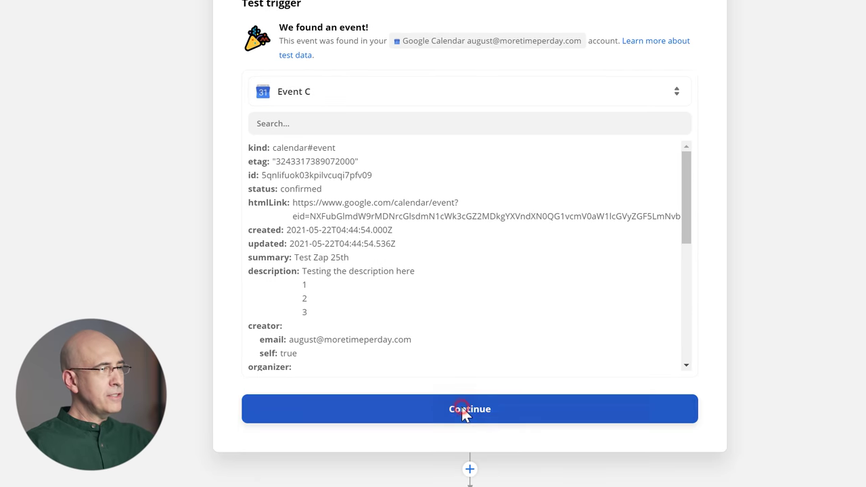
{"action": "left_click", "coordinate": [462, 406]}
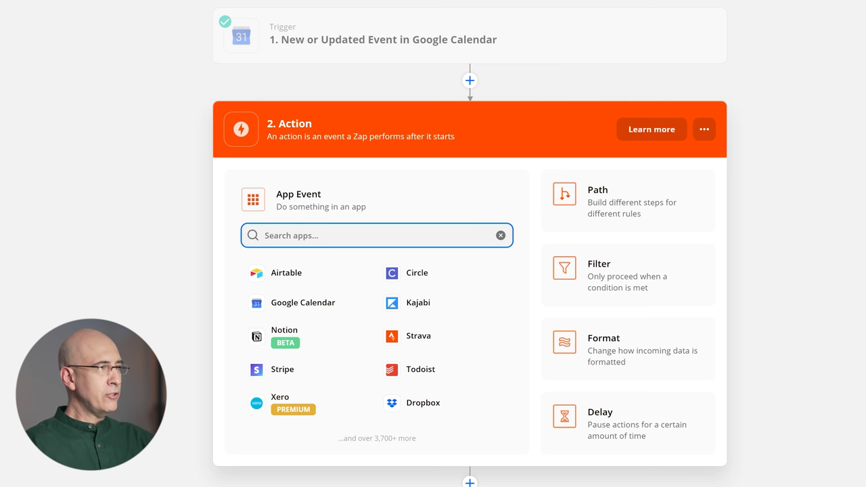
Set the action to Notion's Find Database Item using the connected Notion account.
{"action": "left_click", "coordinate": [283, 330]}
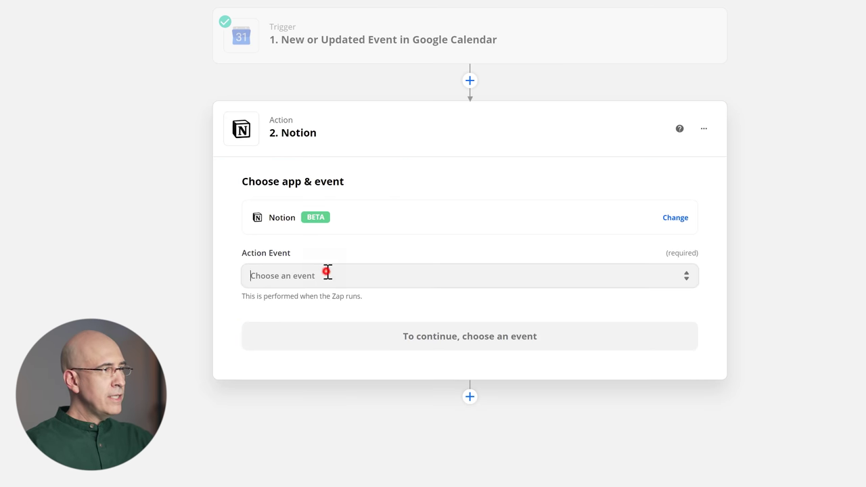
{"action": "left_click", "coordinate": [327, 273]}
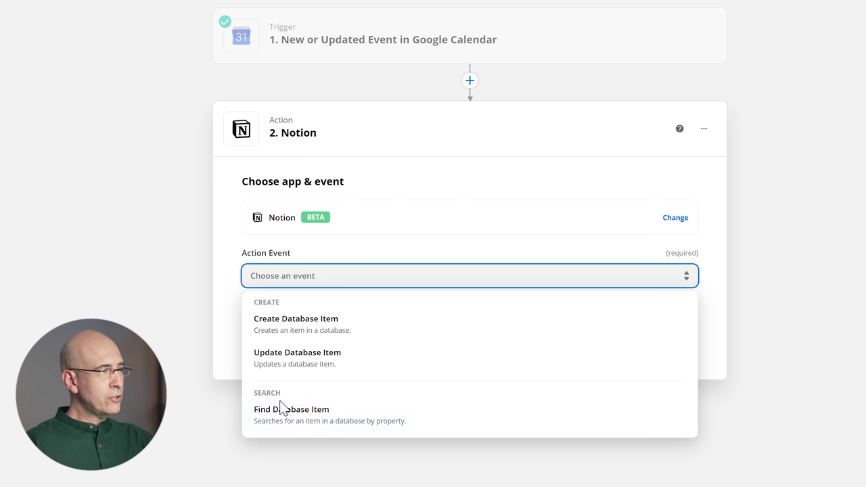
{"action": "left_click", "coordinate": [319, 414]}
{"action": "left_click", "coordinate": [338, 270]}
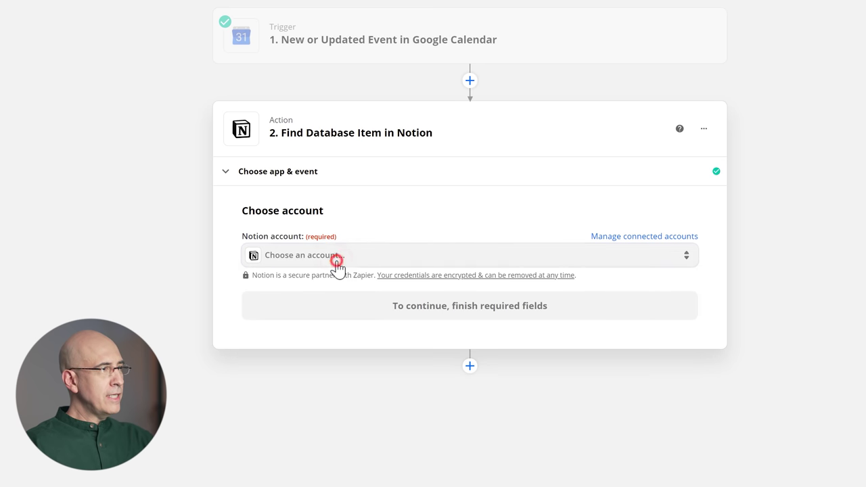
{"action": "left_click", "coordinate": [300, 354]}
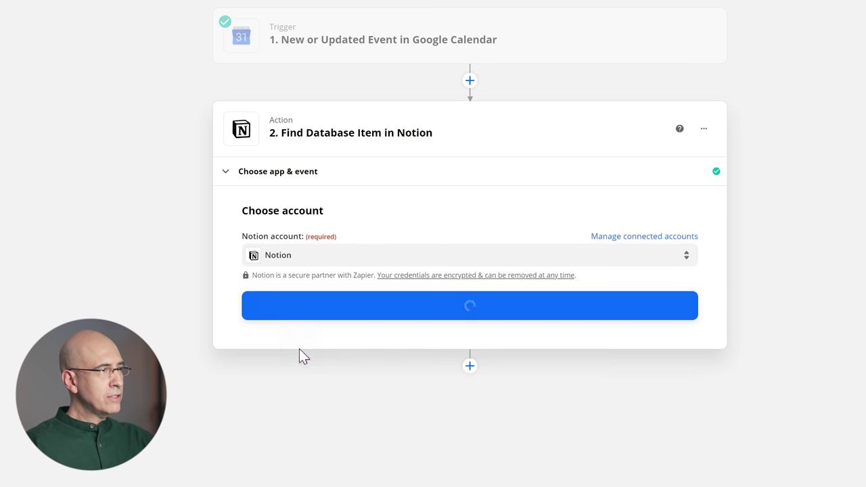
{"action": "left_click", "coordinate": [324, 316]}
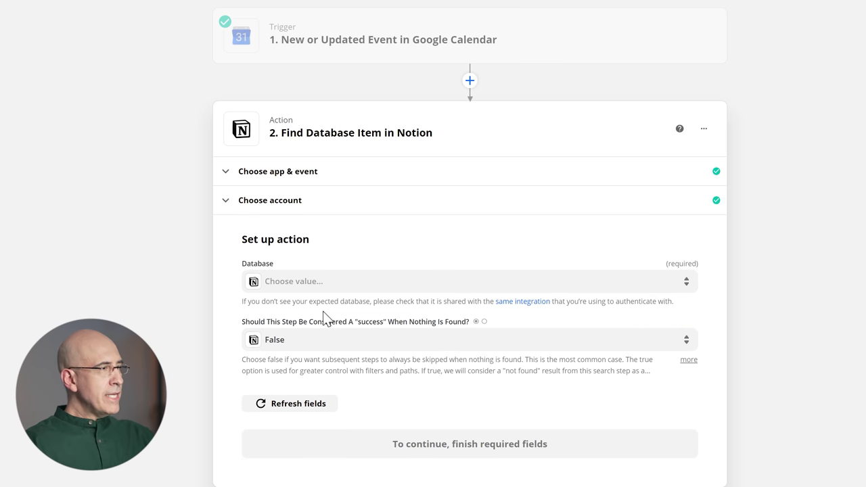
Choose Action Items as the database to search and review its searchable property fields.
{"action": "left_click", "coordinate": [314, 282]}
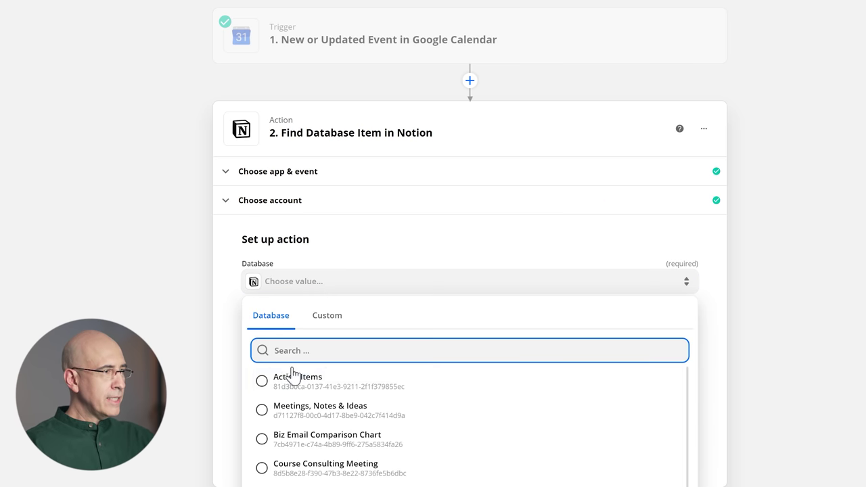
{"action": "left_click", "coordinate": [293, 378]}
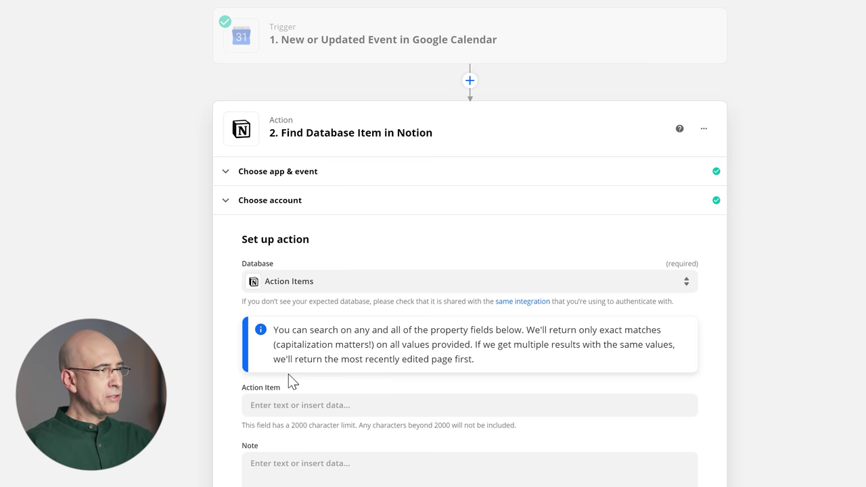
{"action": "scroll", "coordinate": [289, 379], "scroll_direction": "down", "scroll_amount": 3}
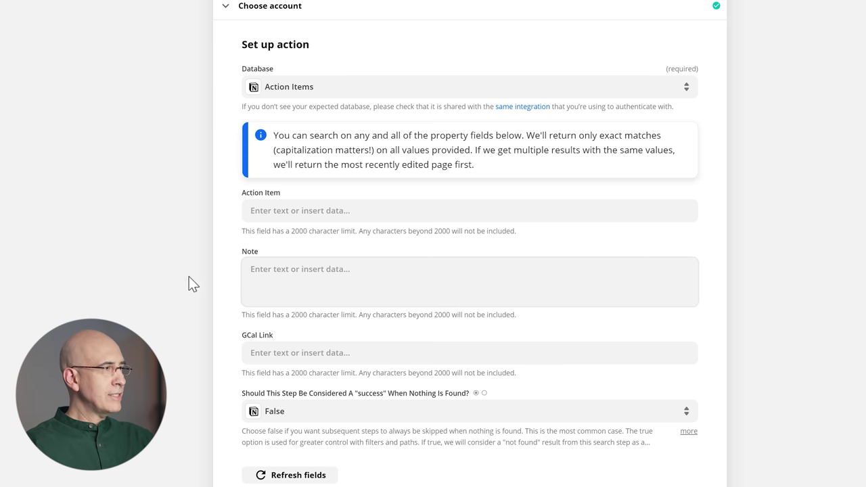
{"action": "left_click", "coordinate": [253, 272]}
{"action": "left_click", "coordinate": [245, 352]}
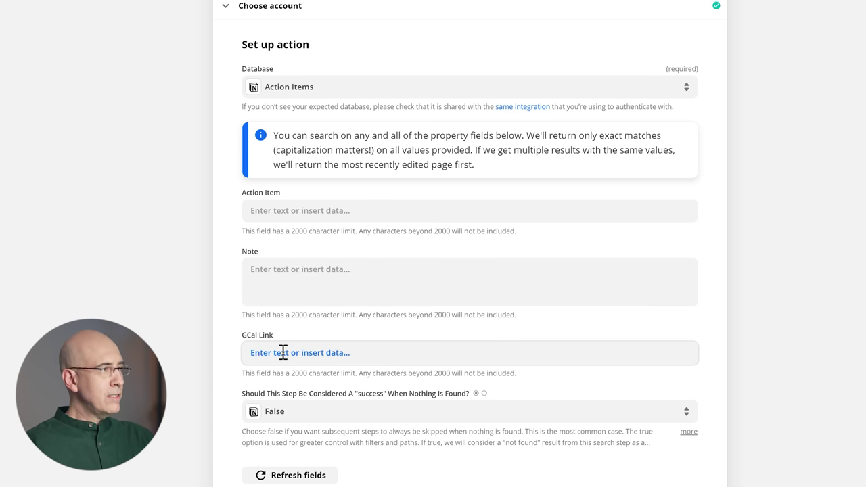
{"action": "left_click", "coordinate": [248, 342]}
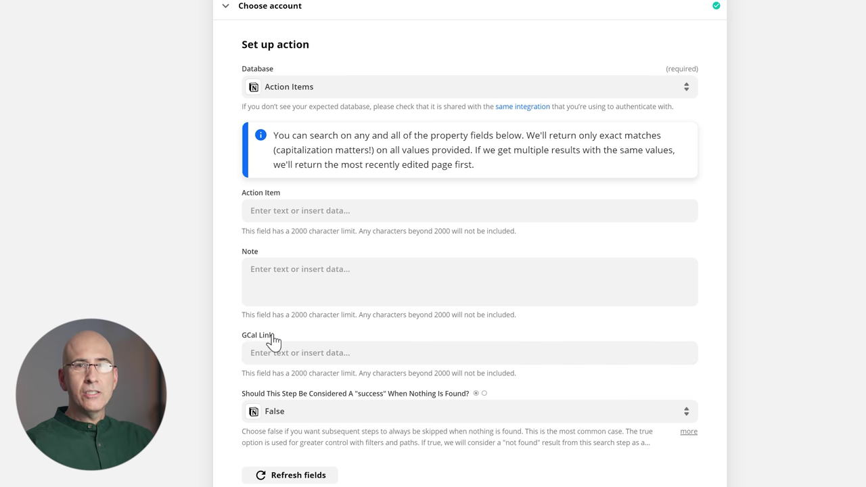
Map the GCal Link search field to the trigger event's HTML Link.
{"action": "left_click", "coordinate": [292, 348]}
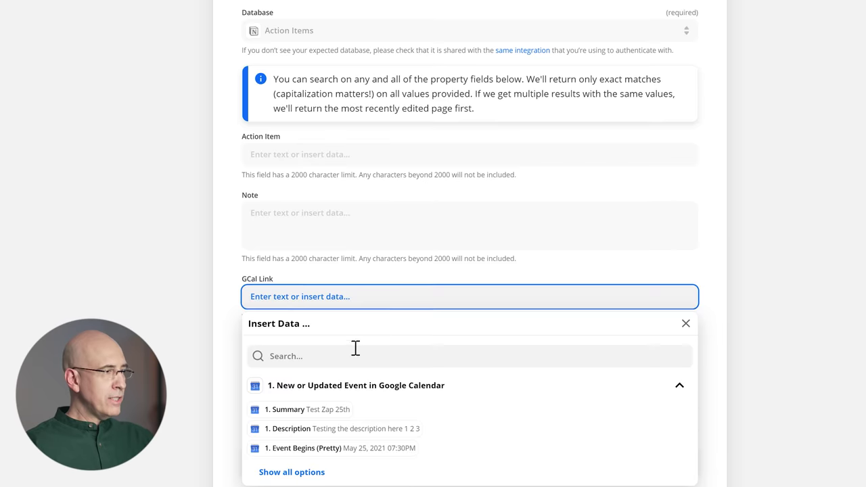
{"action": "left_click", "coordinate": [313, 443]}
{"action": "scroll", "coordinate": [354, 363], "scroll_direction": "down", "scroll_amount": 1}
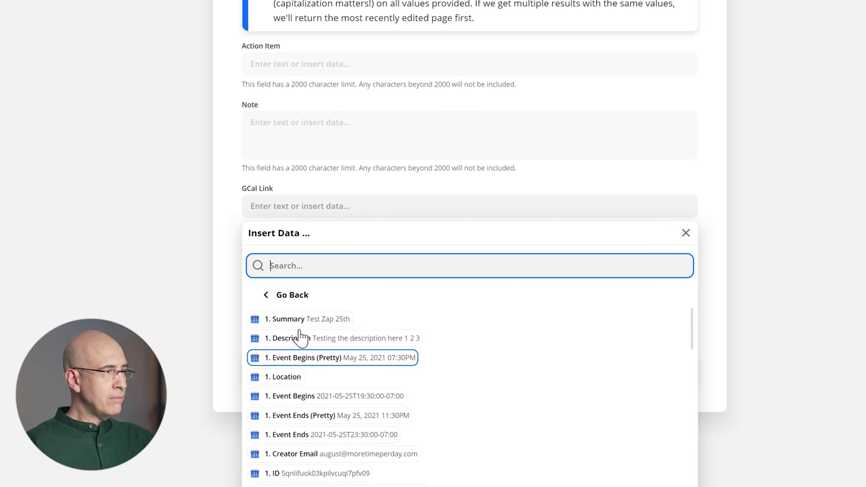
{"action": "scroll", "coordinate": [392, 363], "scroll_direction": "down", "scroll_amount": 5}
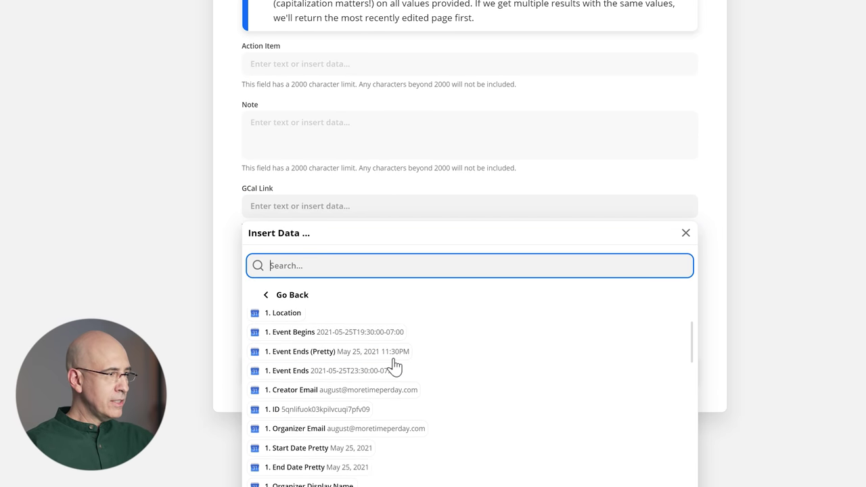
{"action": "left_click", "coordinate": [318, 315]}
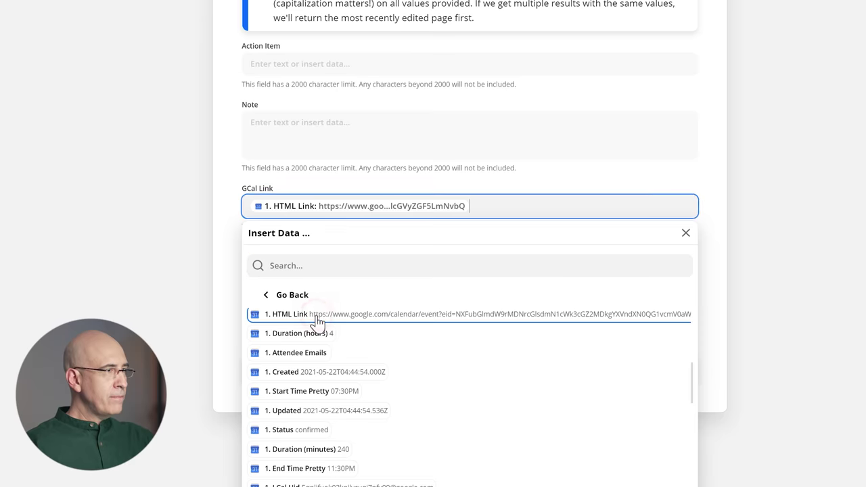
{"action": "left_click", "coordinate": [168, 217]}
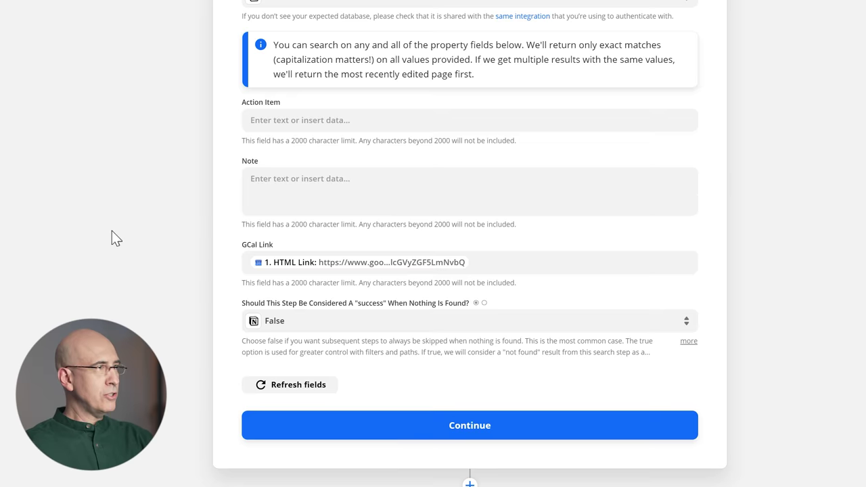
Review the trigger's app and event settings, and return to the Find Database Item action's test.
{"action": "scroll", "coordinate": [111, 231], "scroll_direction": "up", "scroll_amount": 5}
{"action": "left_click", "coordinate": [275, 33]}
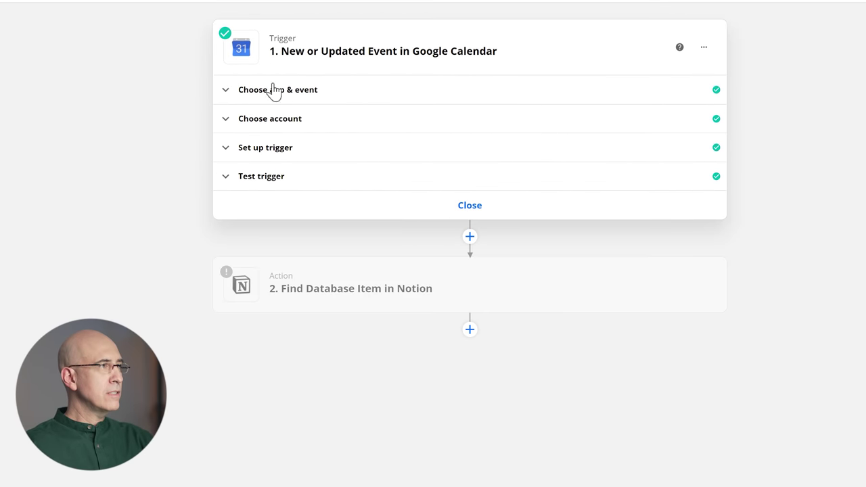
{"action": "left_click", "coordinate": [269, 94]}
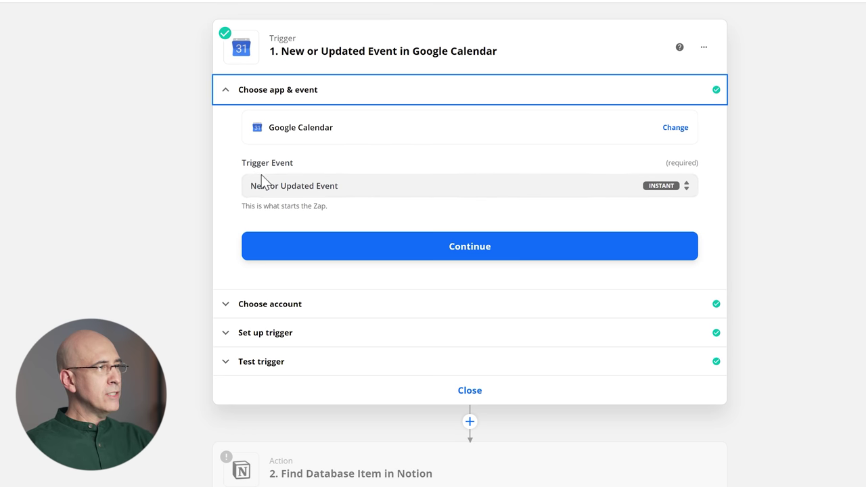
{"action": "left_click", "coordinate": [347, 466]}
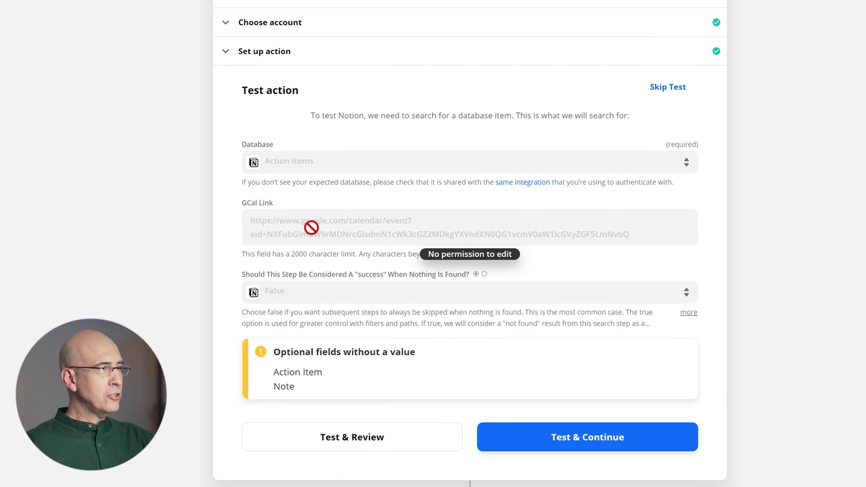
Test the Find Database Item action and close the step.
{"action": "left_click", "coordinate": [347, 439]}
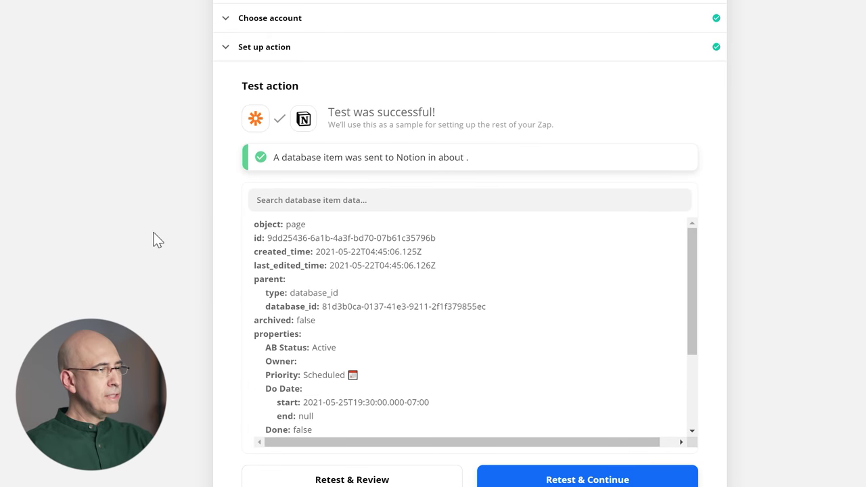
{"action": "scroll", "coordinate": [213, 232], "scroll_direction": "down", "scroll_amount": 1}
{"action": "left_click", "coordinate": [472, 466]}
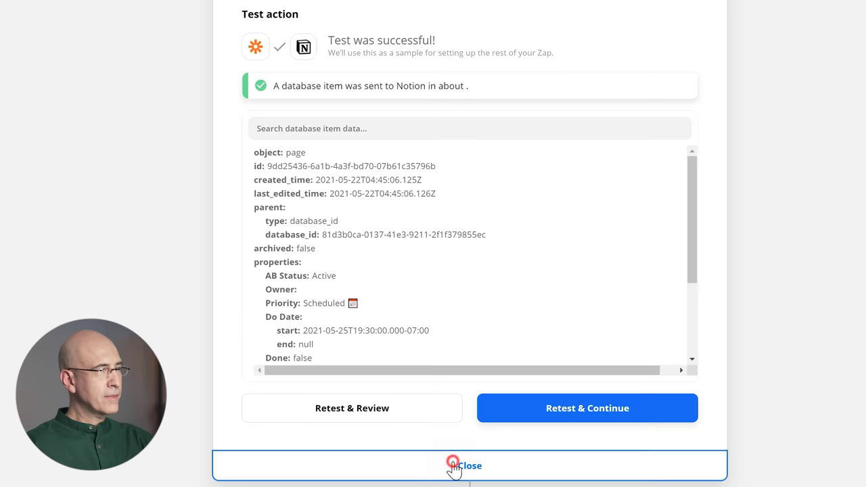
Add a third action using Notion's Update Database Item event and the connected Notion account.
{"action": "left_click", "coordinate": [469, 97]}
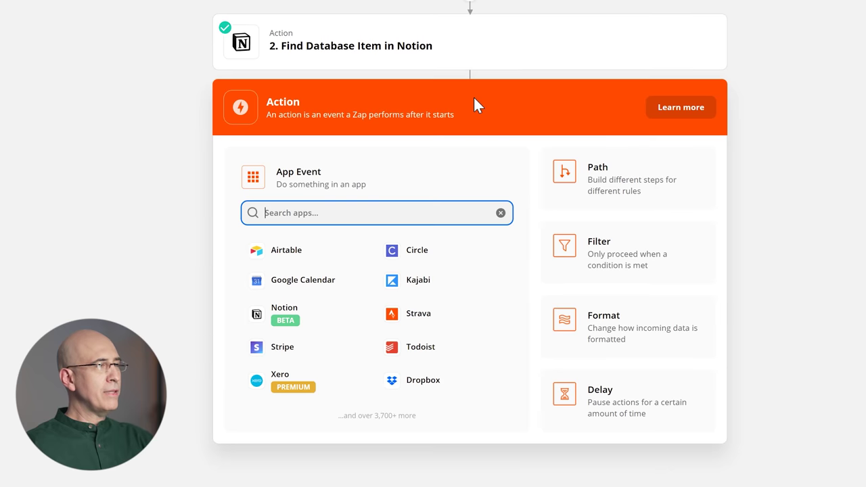
{"action": "left_click", "coordinate": [280, 309]}
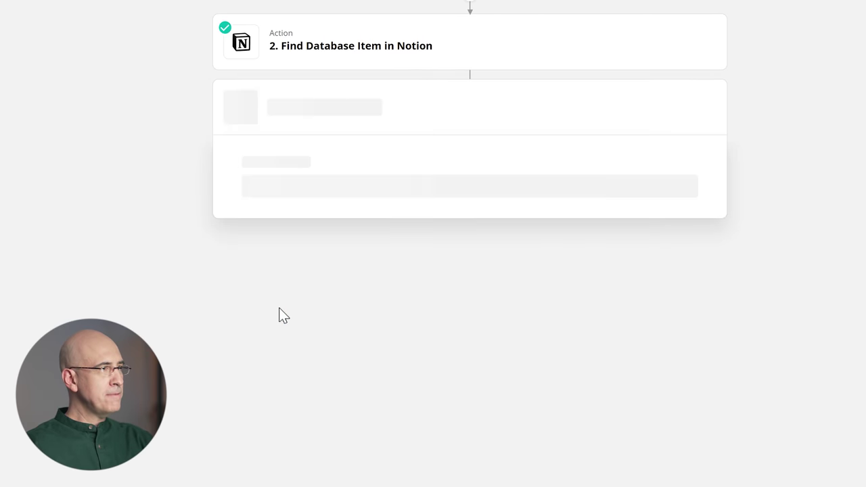
{"action": "left_click", "coordinate": [323, 292]}
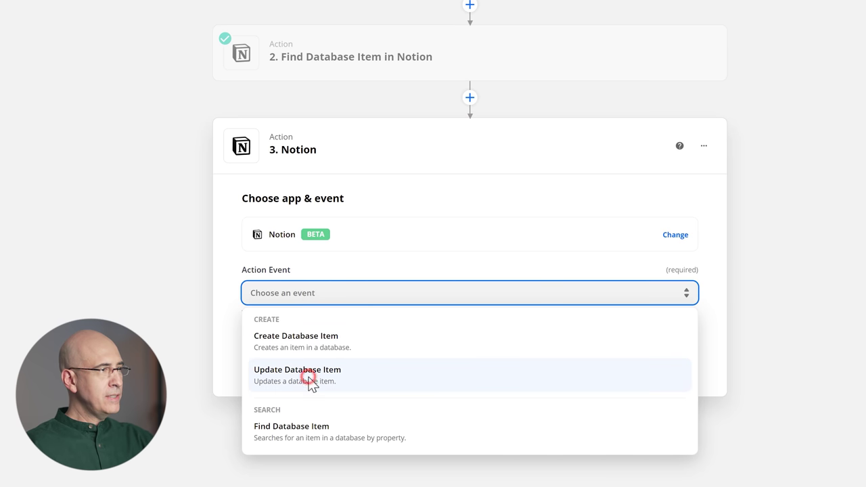
{"action": "left_click", "coordinate": [309, 382]}
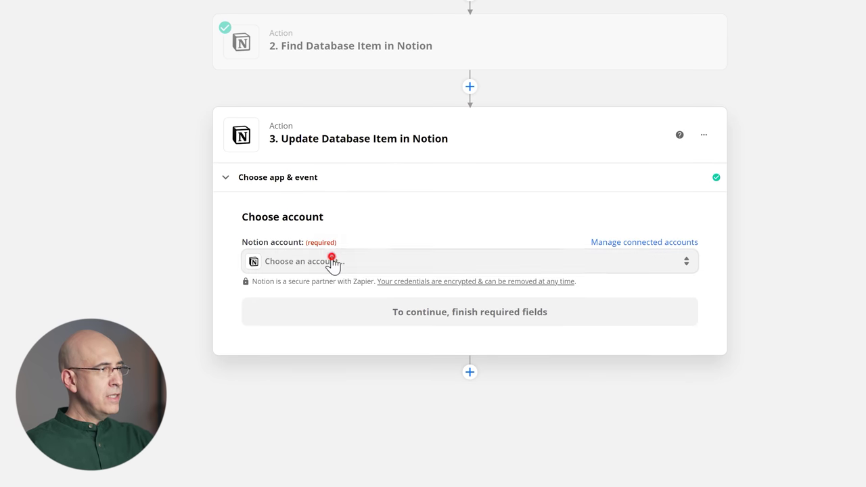
{"action": "left_click", "coordinate": [332, 261]}
{"action": "left_click", "coordinate": [289, 353]}
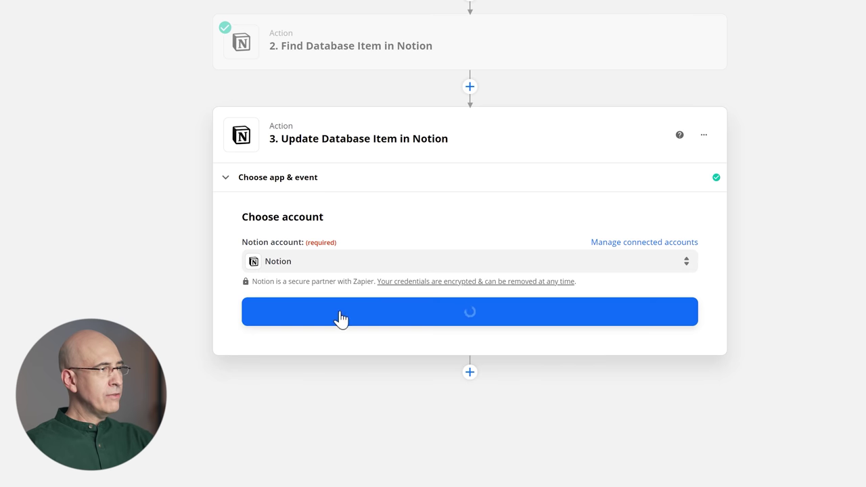
{"action": "left_click", "coordinate": [429, 315]}
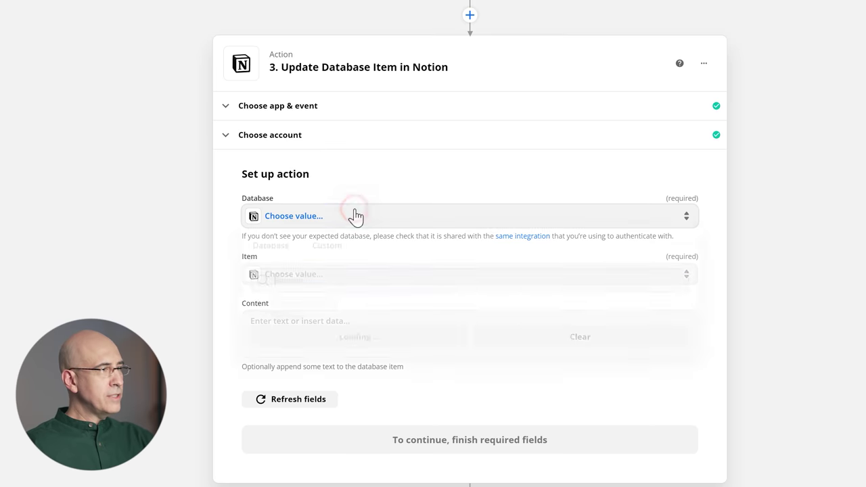
Choose Action Items as the database to update and map Item to the ID from the Find Database Item step.
{"action": "left_click", "coordinate": [354, 217]}
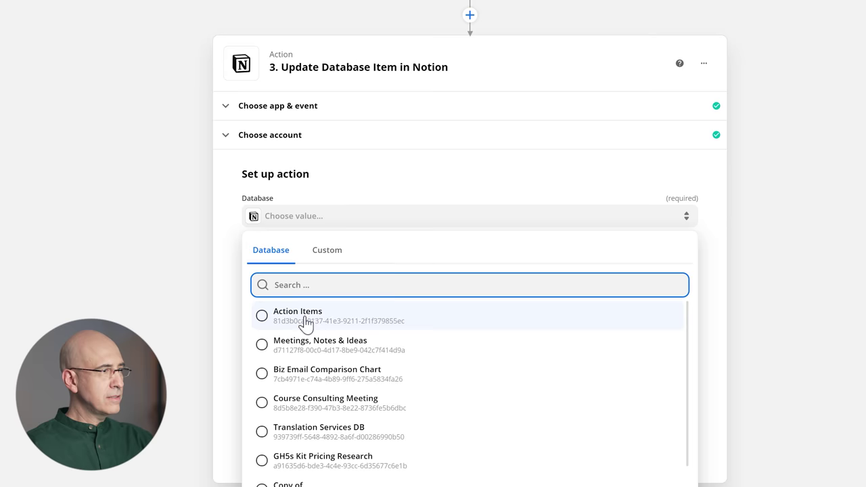
{"action": "left_click", "coordinate": [280, 318]}
{"action": "left_click", "coordinate": [308, 277]}
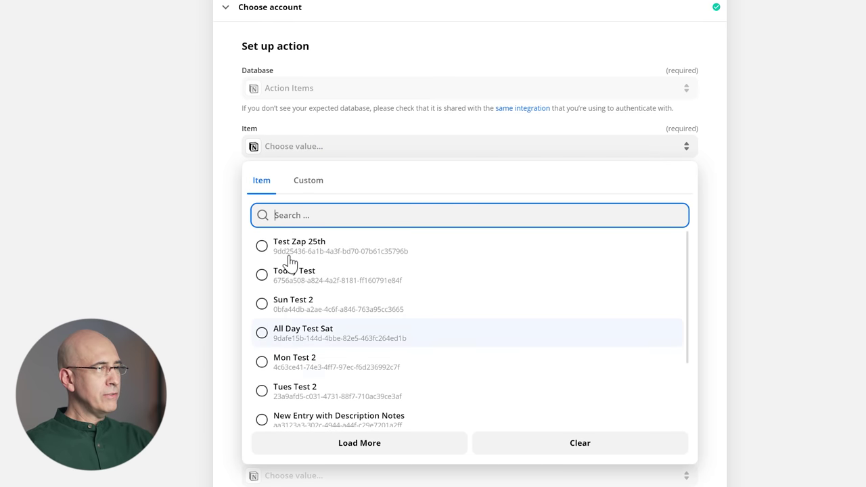
{"action": "left_click", "coordinate": [315, 192]}
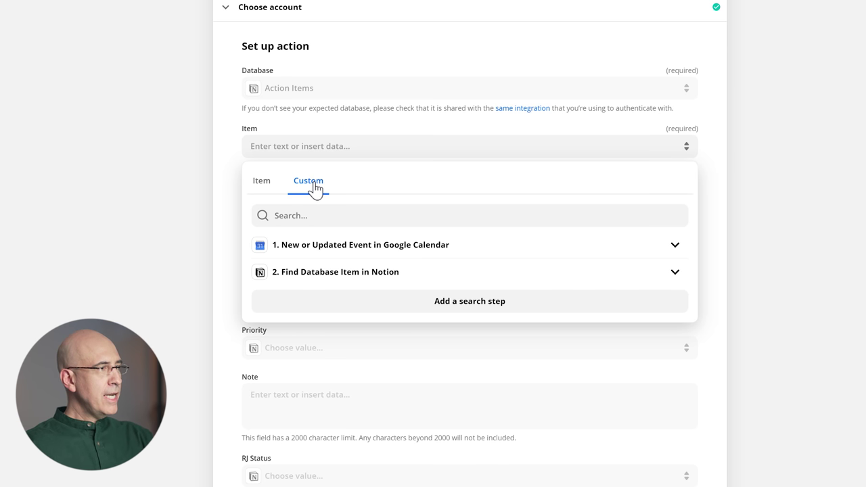
{"action": "left_click", "coordinate": [306, 273]}
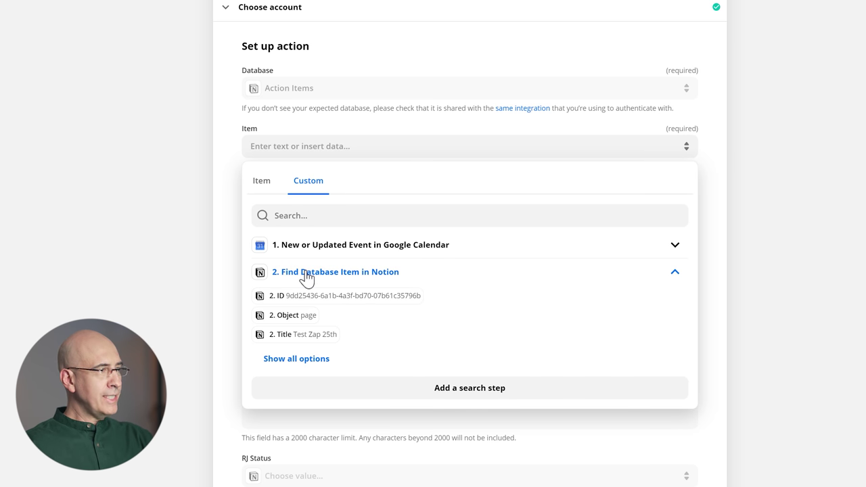
{"action": "left_click", "coordinate": [320, 298]}
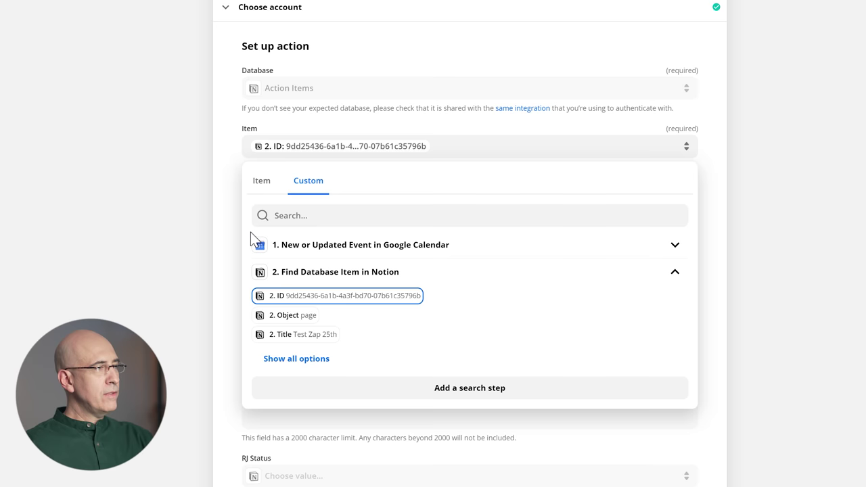
{"action": "scroll", "coordinate": [223, 284], "scroll_direction": "up", "scroll_amount": 3}
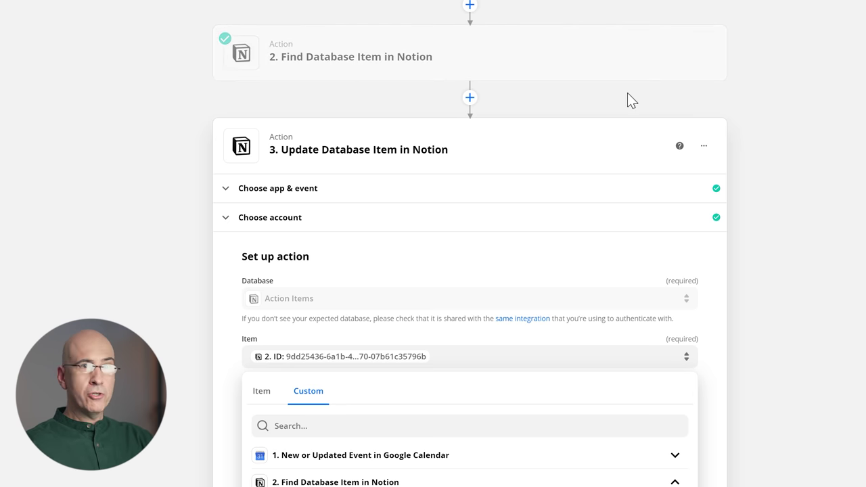
{"action": "scroll", "coordinate": [408, 169], "scroll_direction": "down", "scroll_amount": 3}
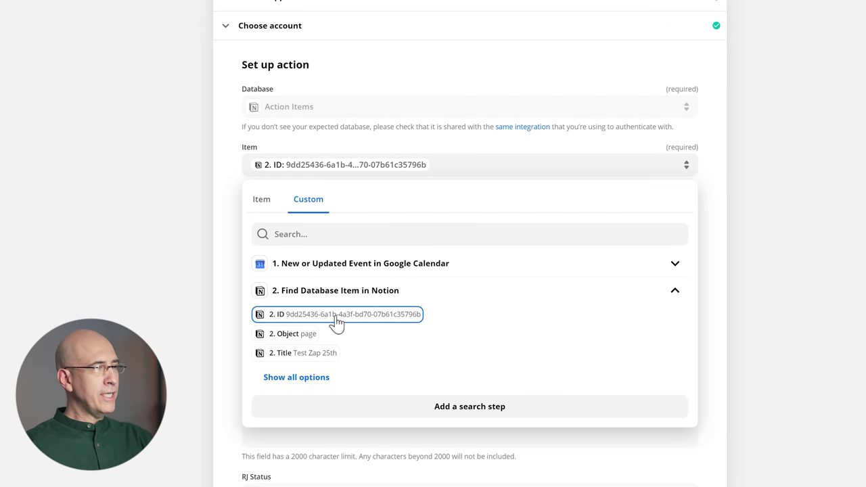
{"action": "scroll", "coordinate": [159, 277], "scroll_direction": "up", "scroll_amount": 3}
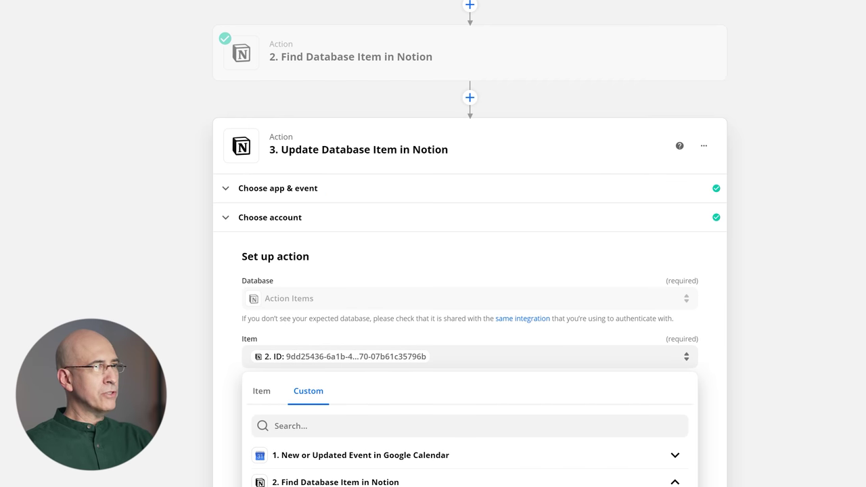
{"action": "scroll", "coordinate": [346, 205], "scroll_direction": "down", "scroll_amount": 3}
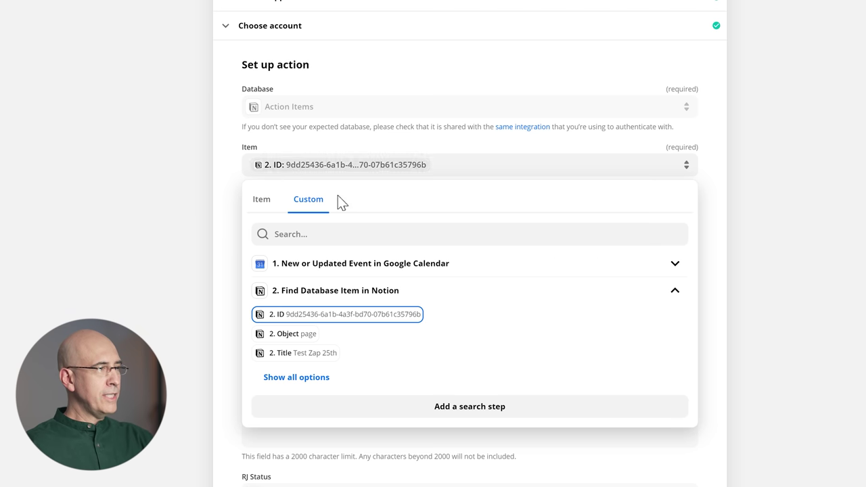
{"action": "left_click", "coordinate": [323, 315]}
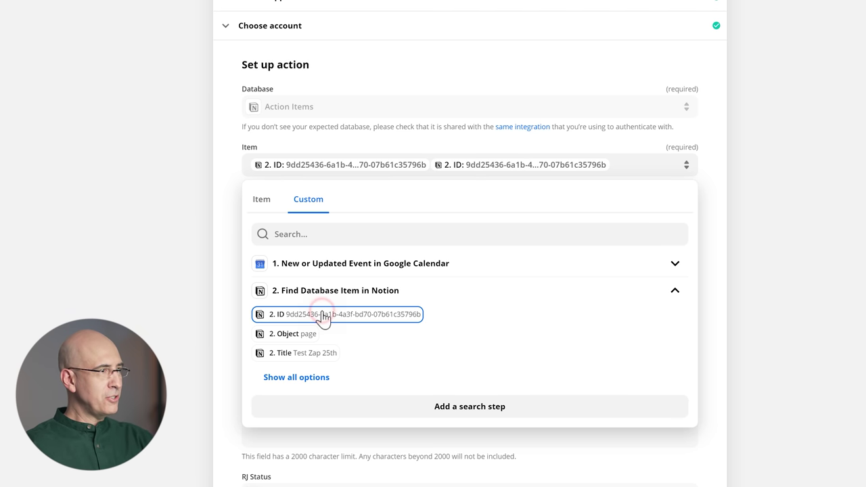
{"action": "left_click", "coordinate": [648, 161]}
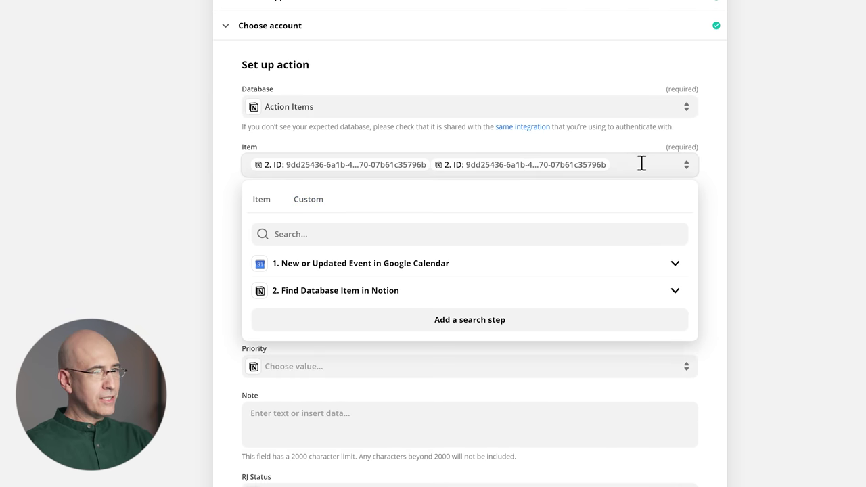
{"action": "key", "text": "BackSpace"}
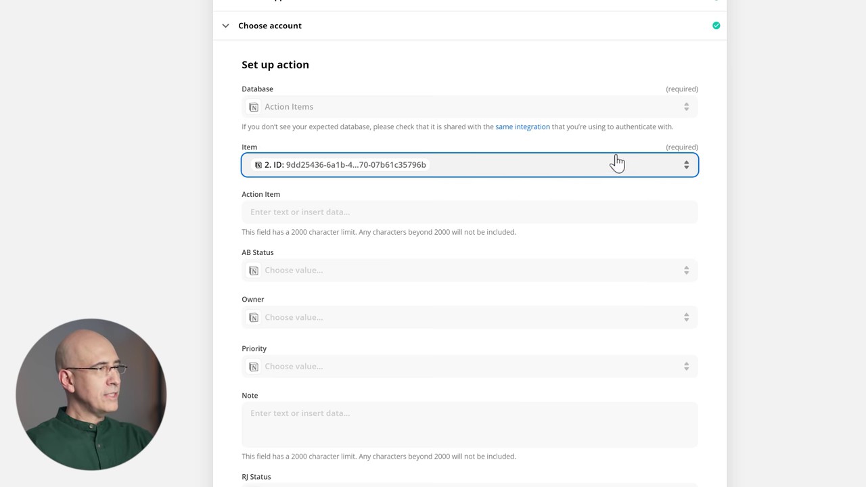
{"action": "left_click", "coordinate": [135, 126]}
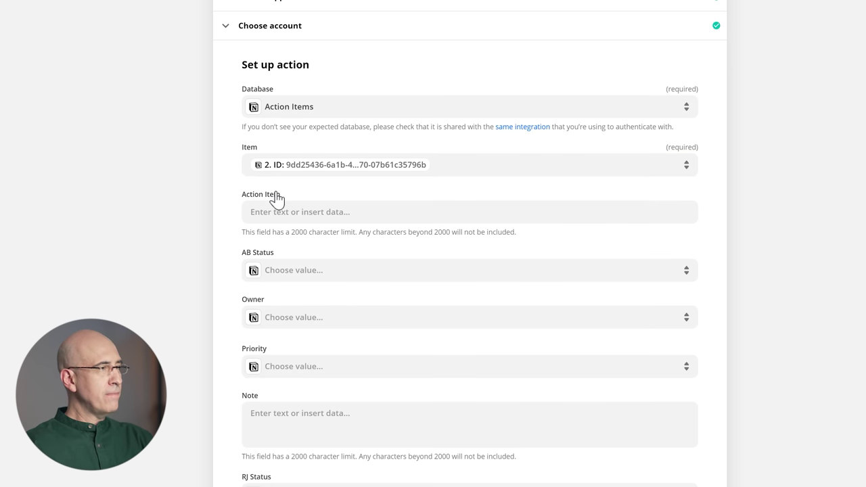
Map the Action Item field to the Summary from the Google Calendar trigger event.
{"action": "scroll", "coordinate": [287, 112], "scroll_direction": "down", "scroll_amount": 2}
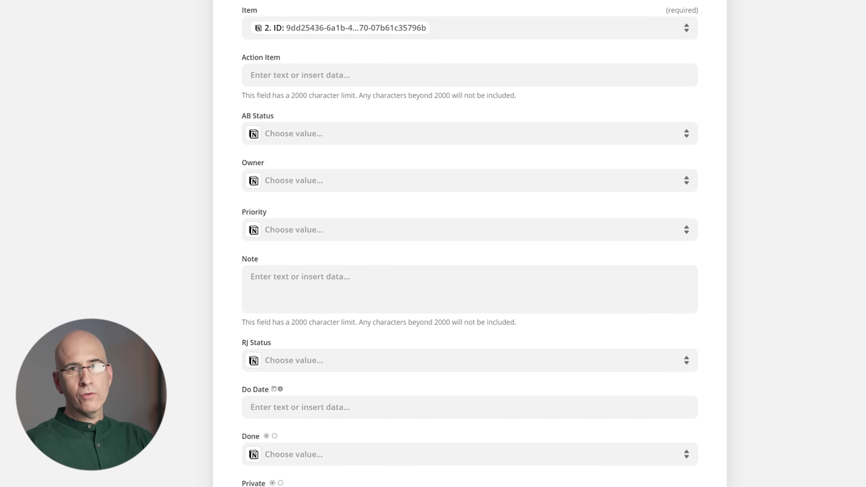
{"action": "left_click", "coordinate": [359, 72]}
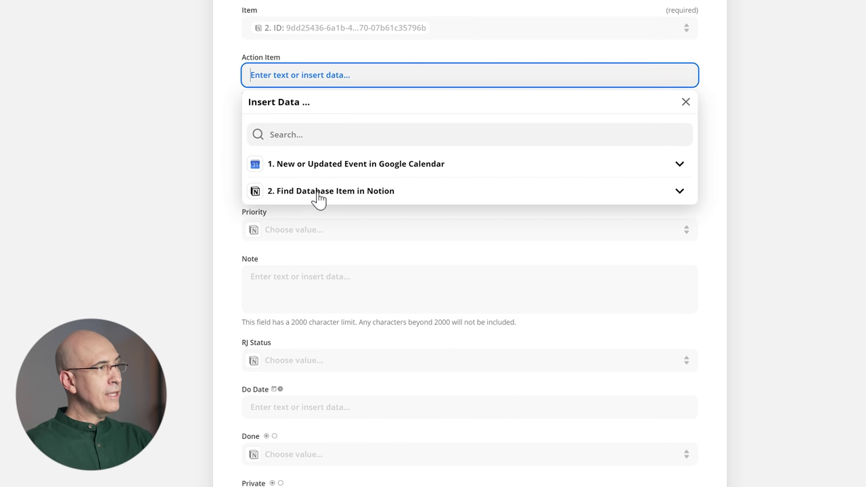
{"action": "left_click", "coordinate": [315, 166]}
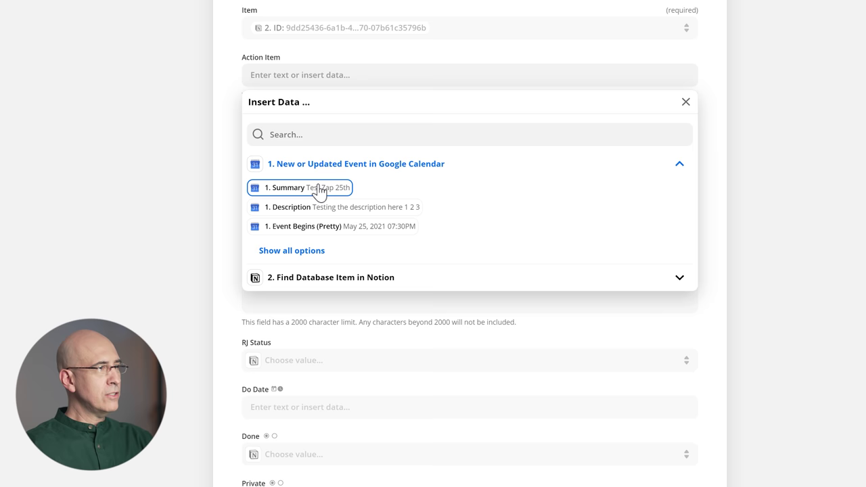
{"action": "left_click", "coordinate": [318, 189]}
{"action": "left_click", "coordinate": [261, 61]}
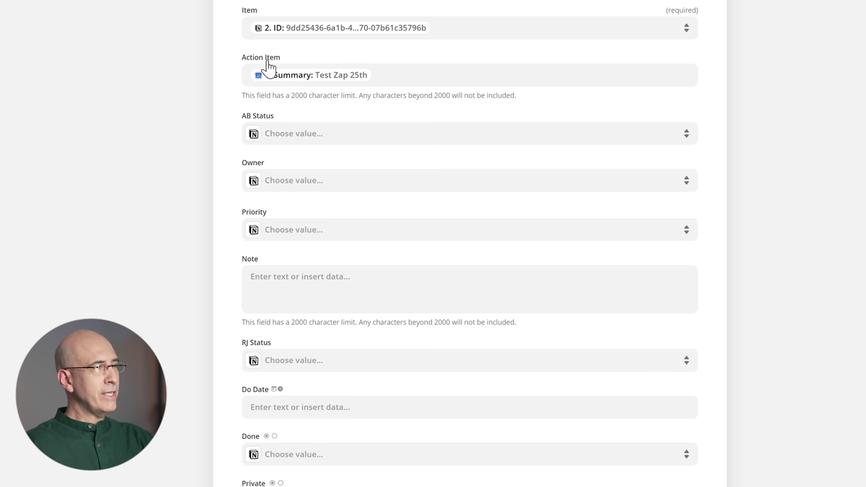
{"action": "left_click", "coordinate": [320, 77]}
{"action": "left_click", "coordinate": [166, 98]}
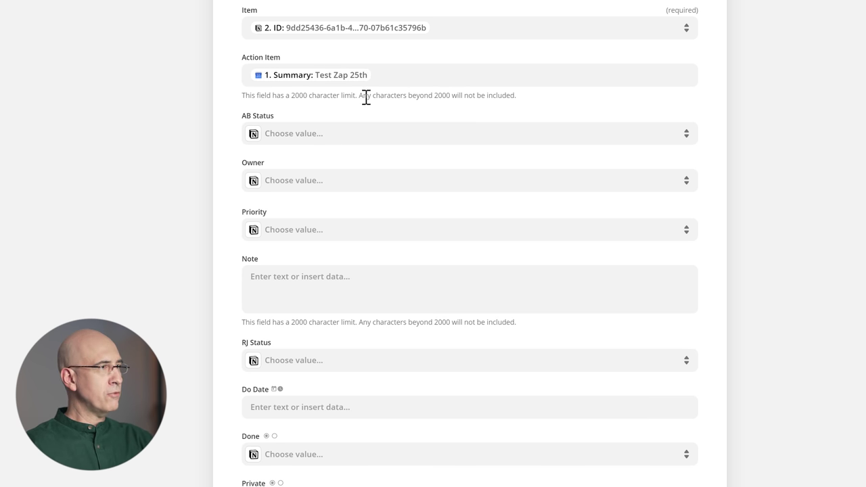
Map the Do Date field to the trigger event's Event Begins value, choosing the non-Pretty version.
{"action": "scroll", "coordinate": [236, 115], "scroll_direction": "down", "scroll_amount": 2}
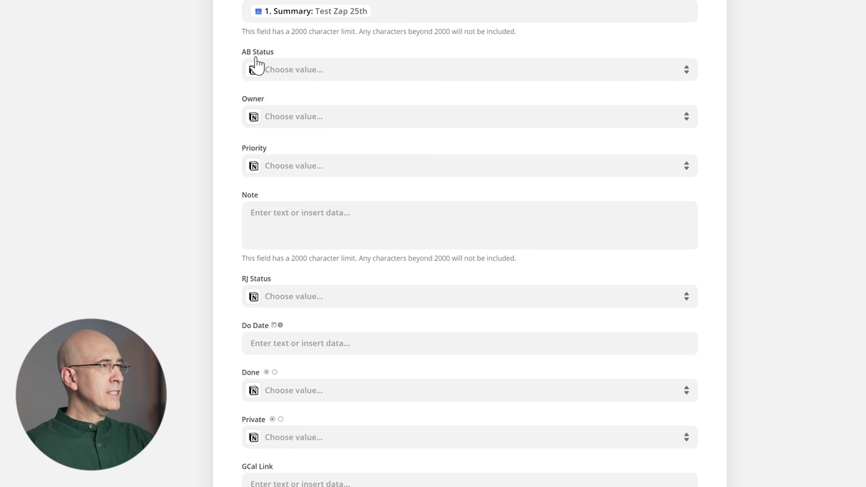
{"action": "scroll", "coordinate": [189, 128], "scroll_direction": "down", "scroll_amount": 2}
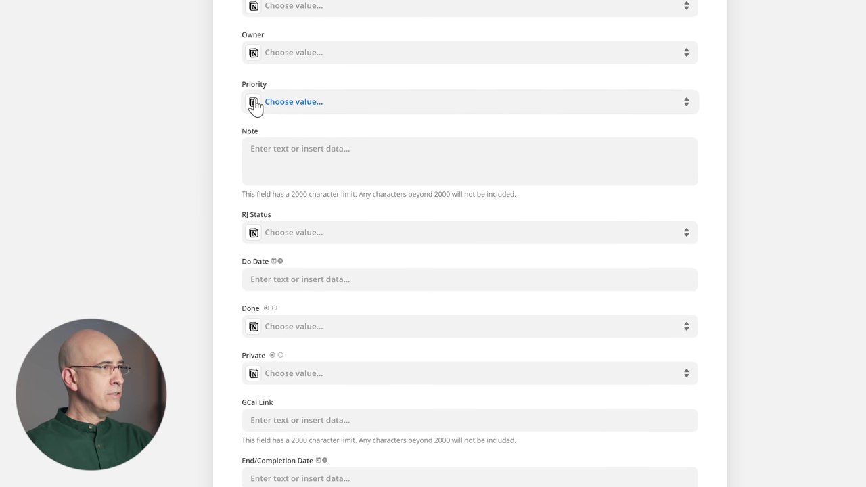
{"action": "scroll", "coordinate": [181, 154], "scroll_direction": "down", "scroll_amount": 2}
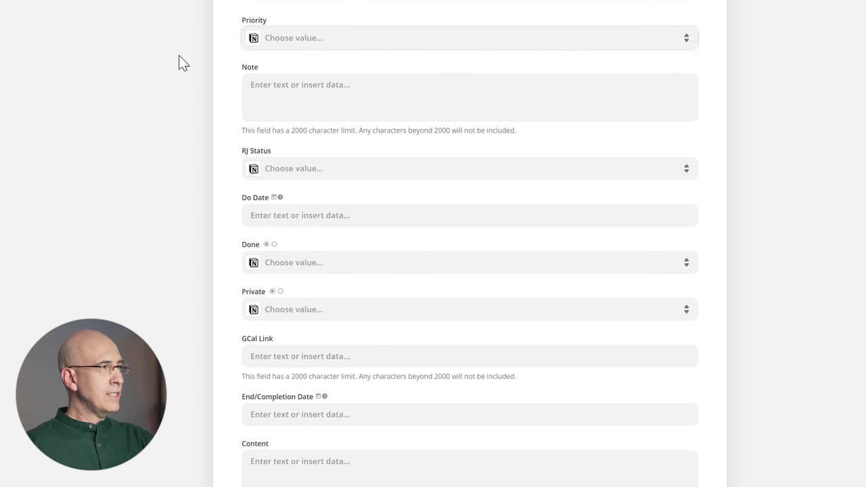
{"action": "scroll", "coordinate": [181, 101], "scroll_direction": "down", "scroll_amount": 4}
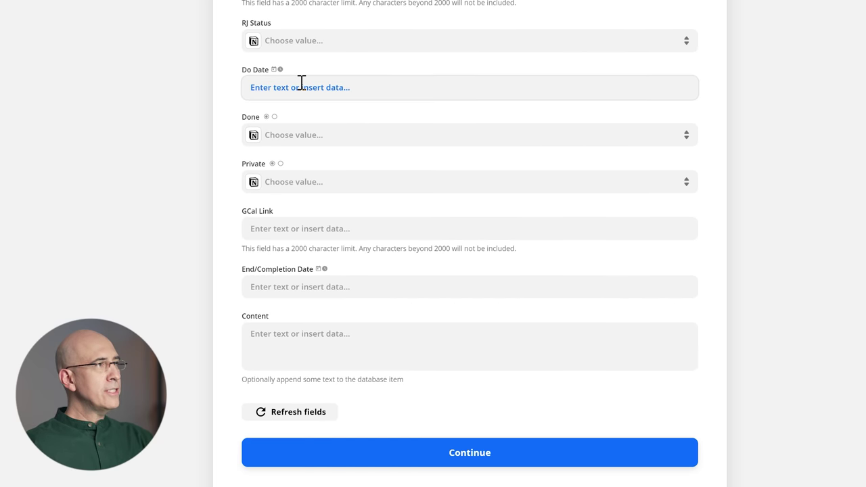
{"action": "left_click", "coordinate": [301, 82]}
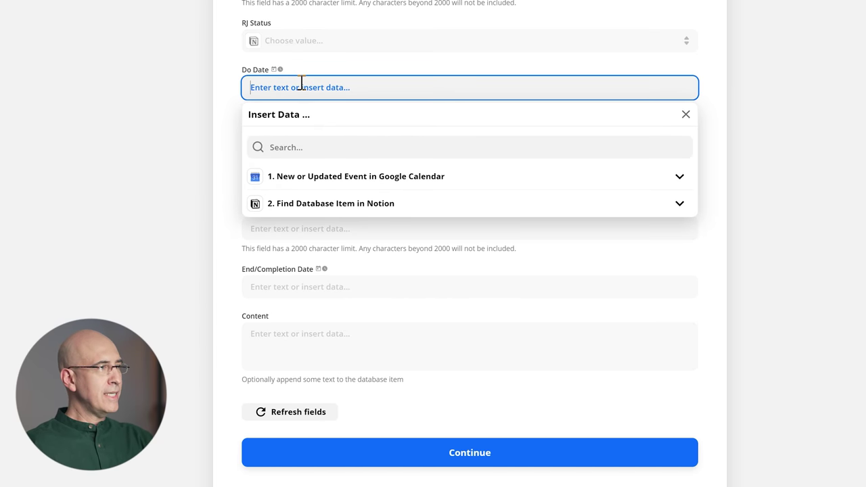
{"action": "left_click", "coordinate": [309, 174]}
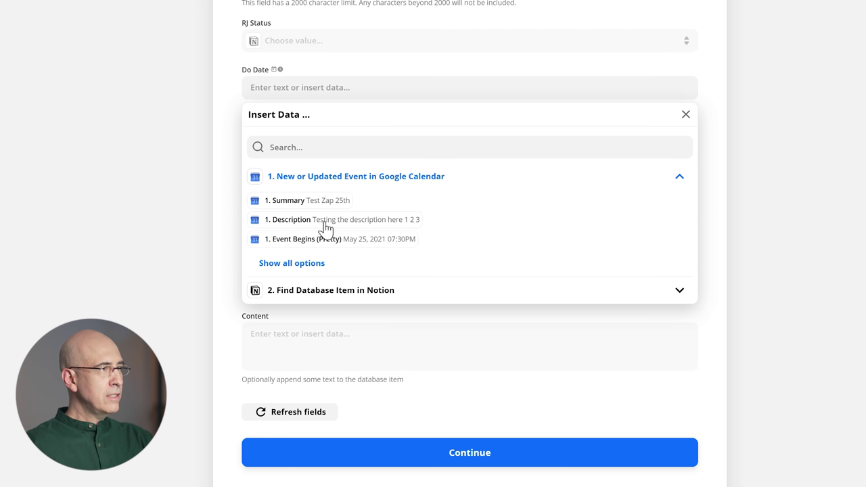
{"action": "left_click", "coordinate": [312, 265]}
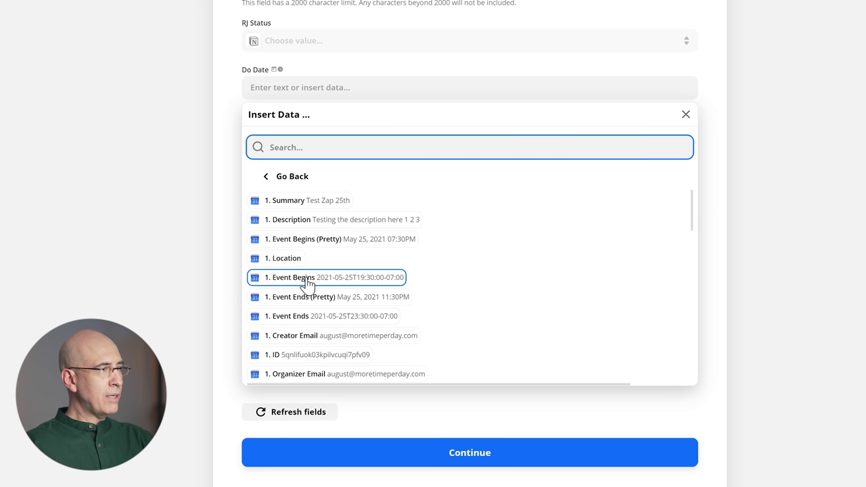
{"action": "left_click", "coordinate": [308, 278]}
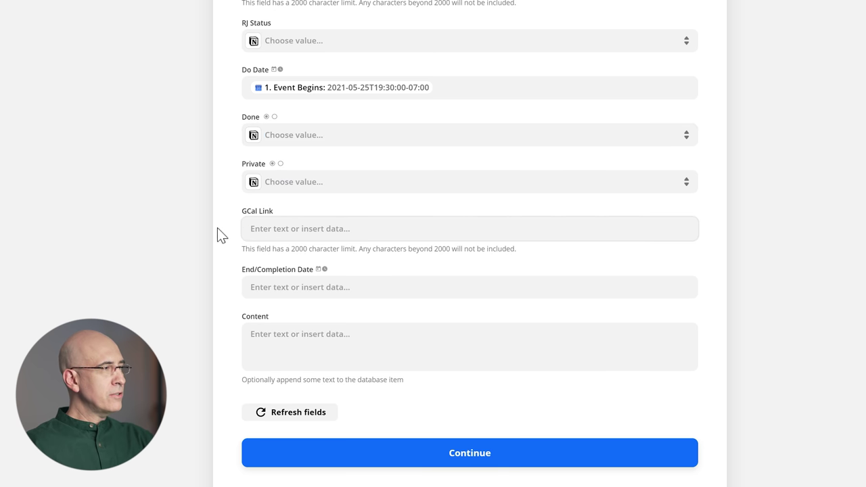
{"action": "scroll", "coordinate": [190, 245], "scroll_direction": "down", "scroll_amount": 1}
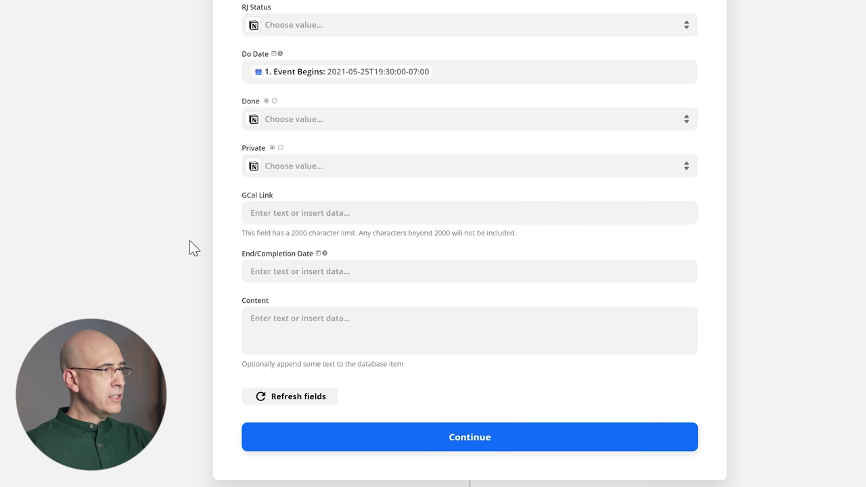
Map the End/Completion Date field to the trigger event's Event Ends value, choosing the non-Pretty version.
{"action": "left_click", "coordinate": [298, 269]}
{"action": "left_click", "coordinate": [298, 365]}
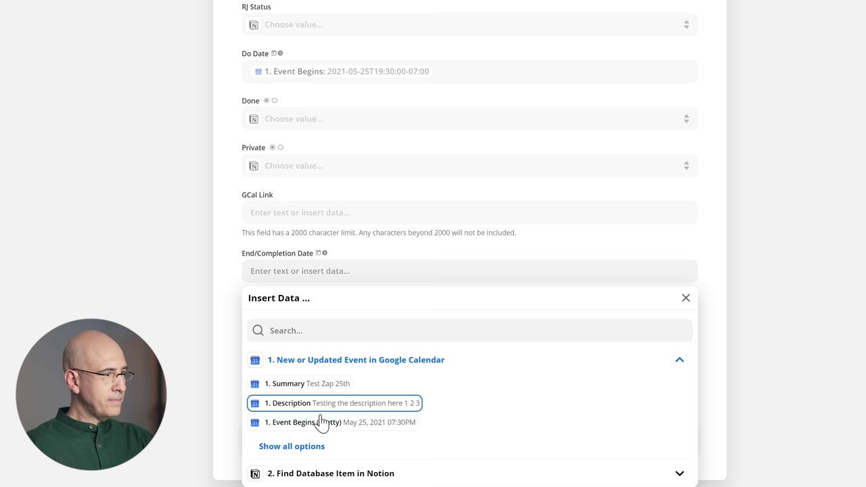
{"action": "left_click", "coordinate": [298, 446]}
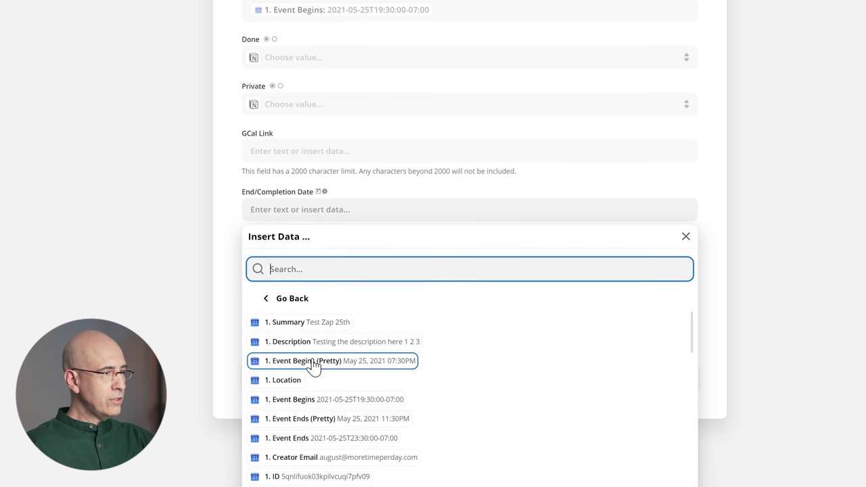
{"action": "left_click", "coordinate": [325, 437]}
{"action": "left_click", "coordinate": [142, 258]}
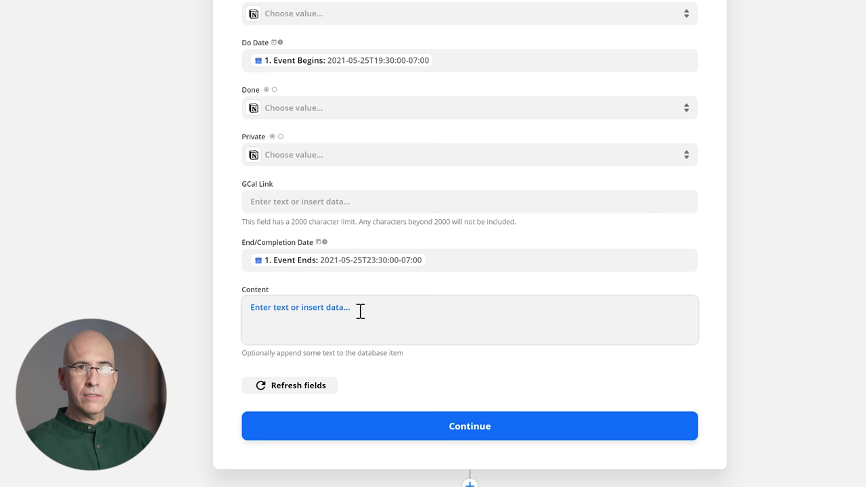
Map the Content field to the Description from the Google Calendar trigger event.
{"action": "left_click", "coordinate": [271, 311]}
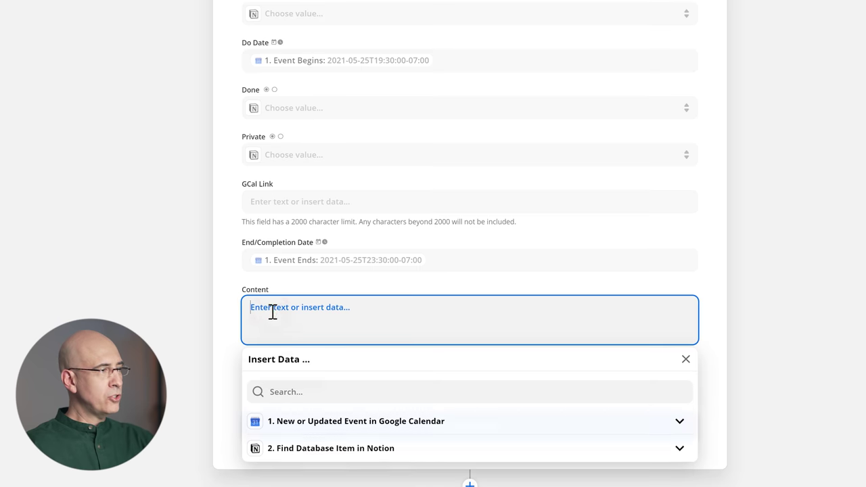
{"action": "left_click", "coordinate": [299, 426]}
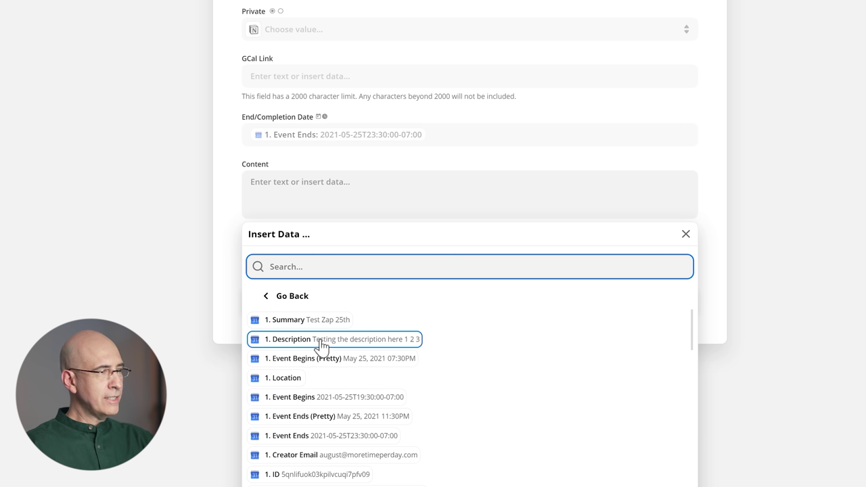
{"action": "left_click", "coordinate": [358, 338]}
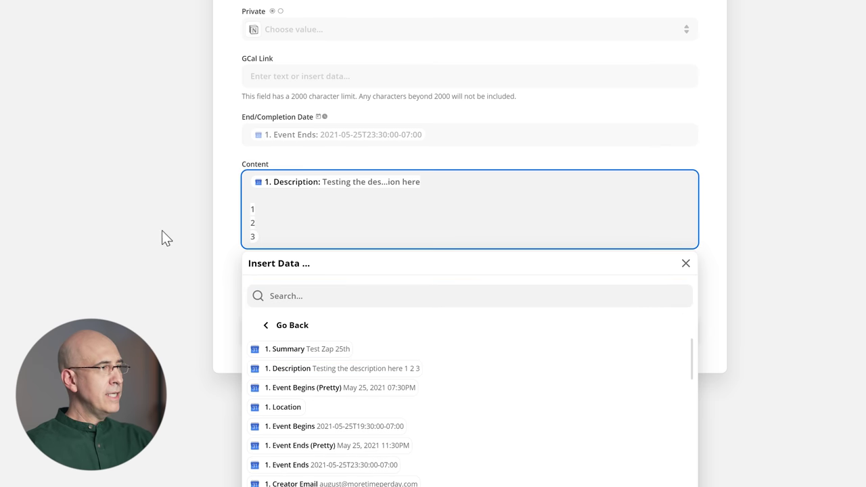
{"action": "left_click", "coordinate": [164, 237]}
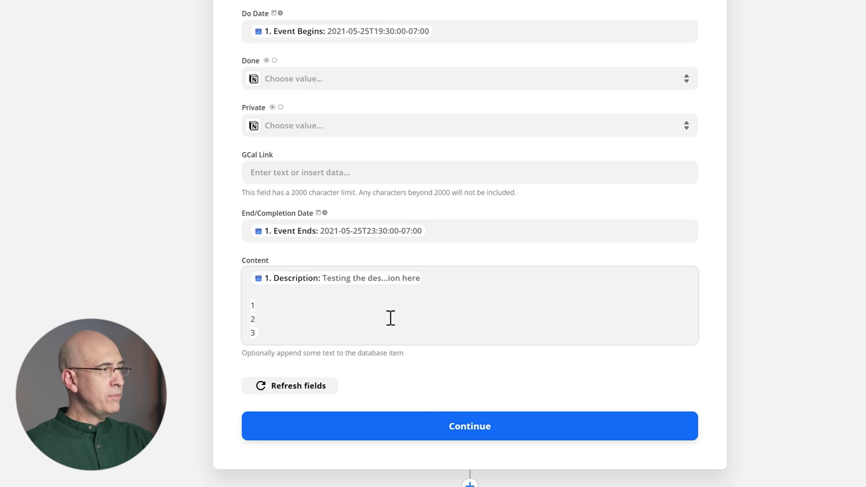
Remove the mapped Description from the Content field, leaving the field empty.
{"action": "left_click", "coordinate": [427, 318]}
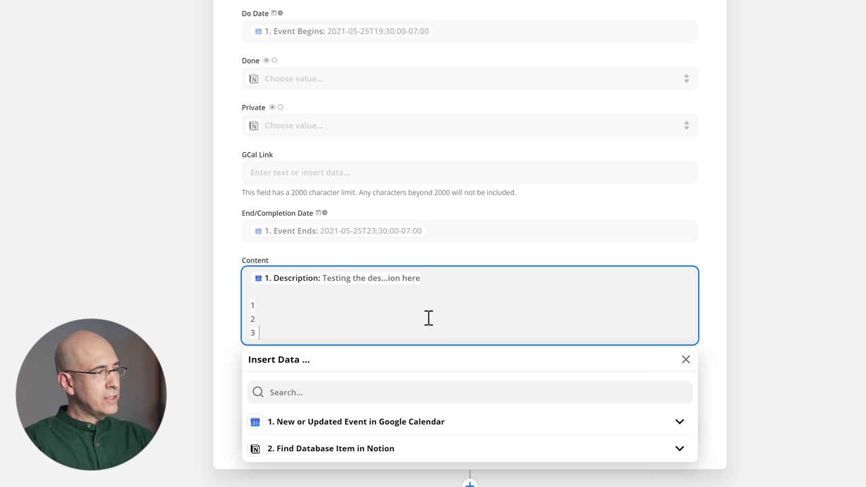
{"action": "key", "text": "ctrl+a"}
{"action": "key", "text": "BackSpace"}
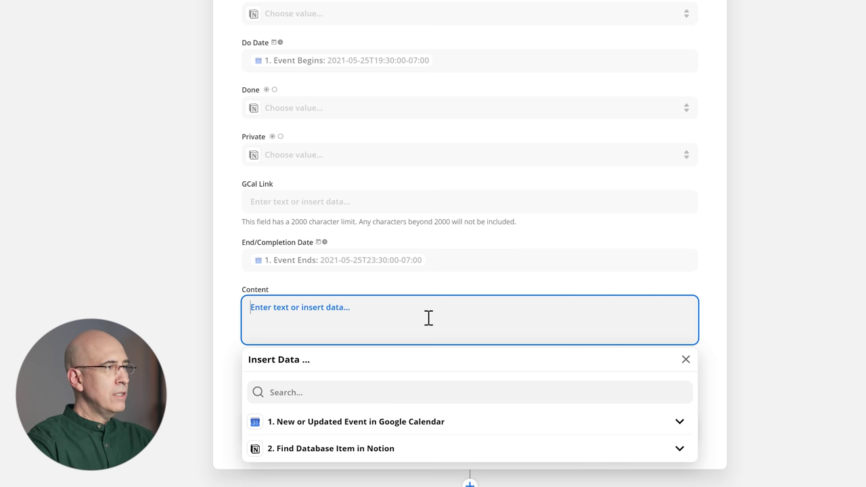
{"action": "left_click", "coordinate": [103, 182]}
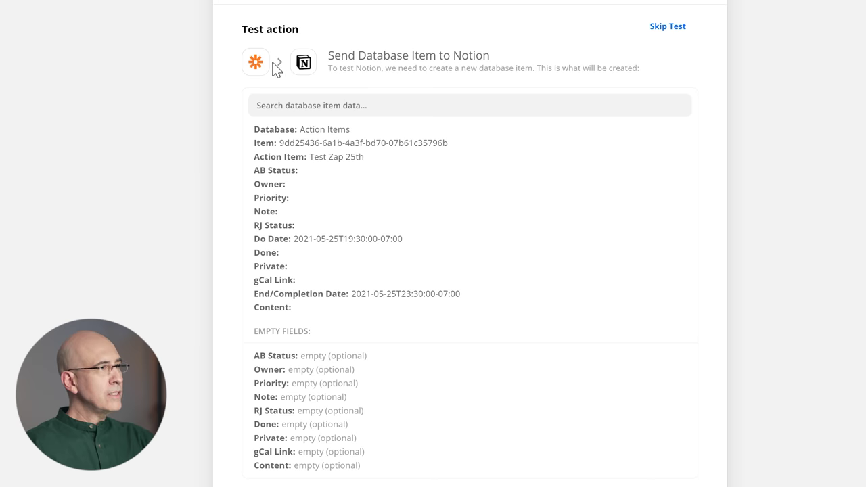
Test and review the Update Database Item action, then turn on the Zap.
{"action": "scroll", "coordinate": [365, 208], "scroll_direction": "down", "scroll_amount": 1}
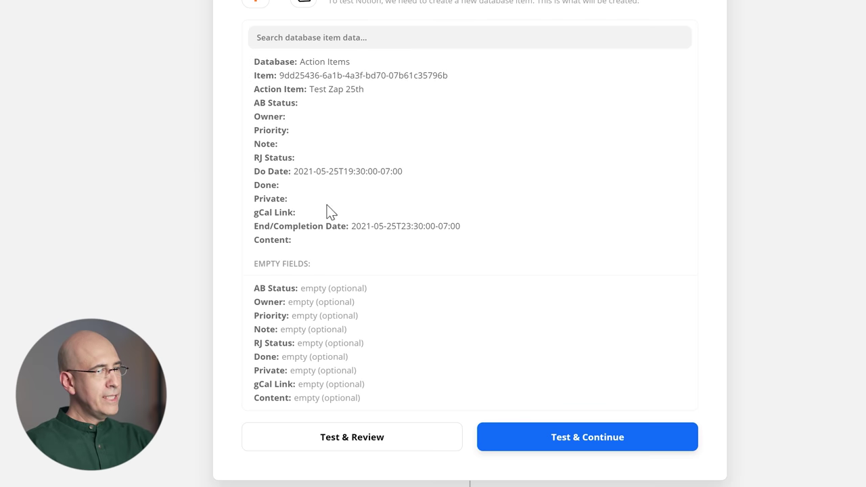
{"action": "left_click", "coordinate": [348, 438]}
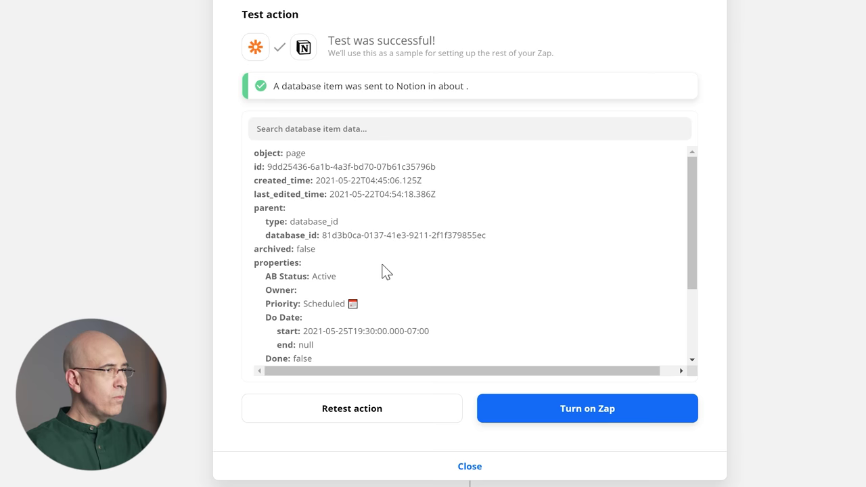
{"action": "scroll", "coordinate": [386, 271], "scroll_direction": "up", "scroll_amount": 2}
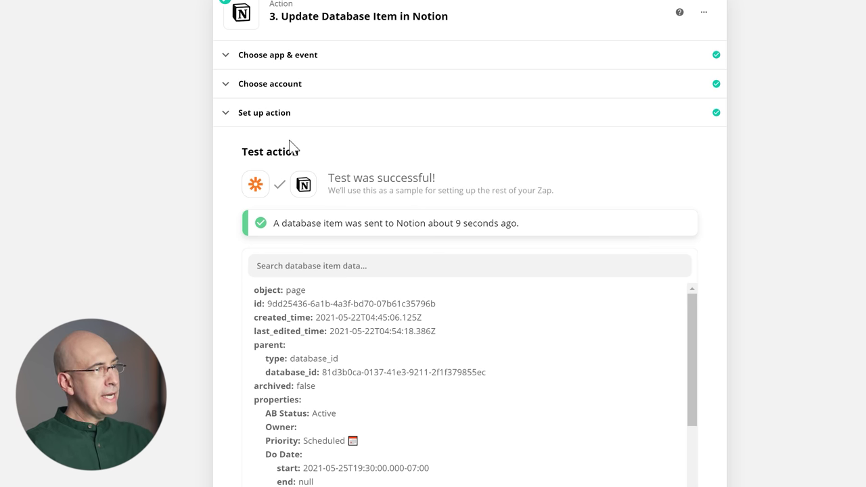
{"action": "scroll", "coordinate": [546, 197], "scroll_direction": "down", "scroll_amount": 1}
{"action": "scroll", "coordinate": [548, 304], "scroll_direction": "down", "scroll_amount": 5}
{"action": "left_click", "coordinate": [557, 421]}
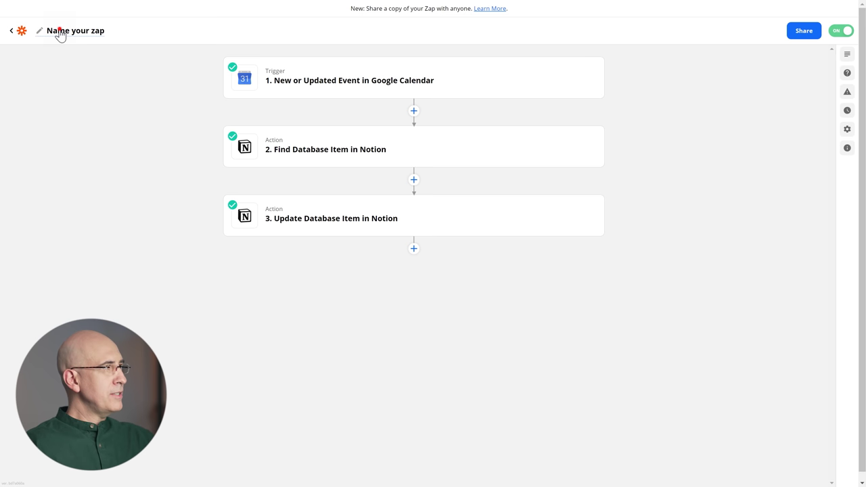
Name the Zap "gCal Update/Edit >> Notion Action Items".
{"action": "left_click", "coordinate": [60, 34]}
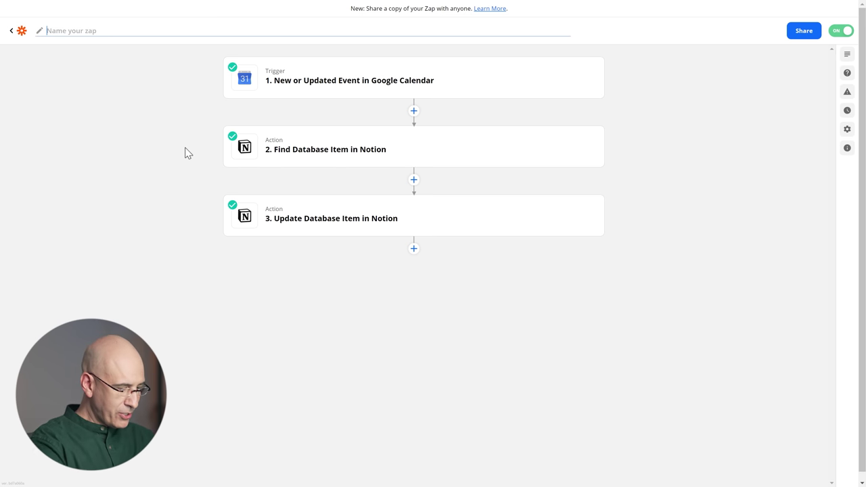
{"action": "type", "text": "gCal U"}
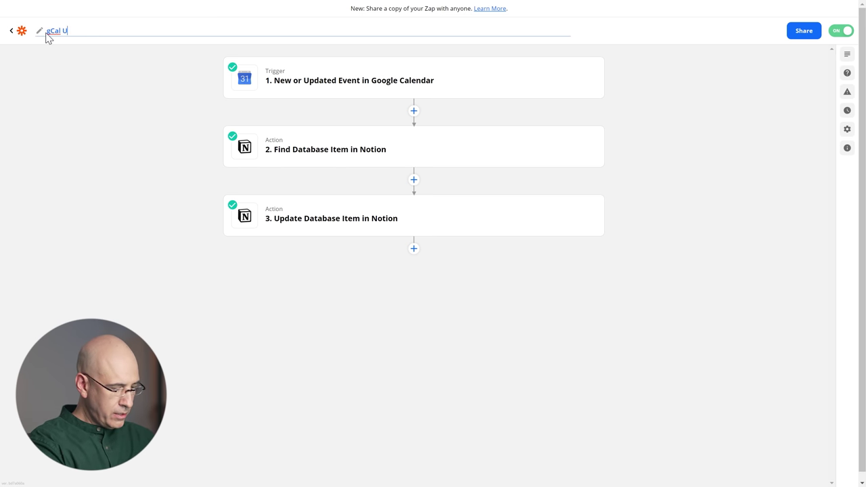
{"action": "type", "text": "pdate/Edit >> Notion Action Items"}
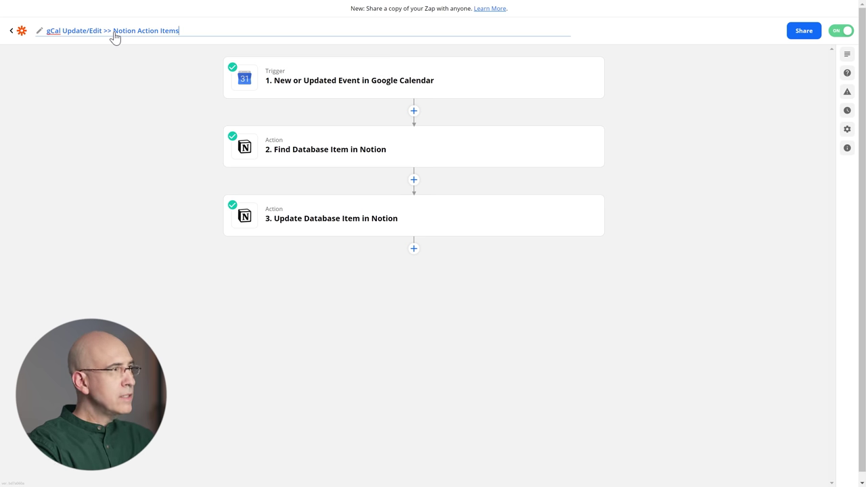
{"action": "left_click", "coordinate": [126, 81]}
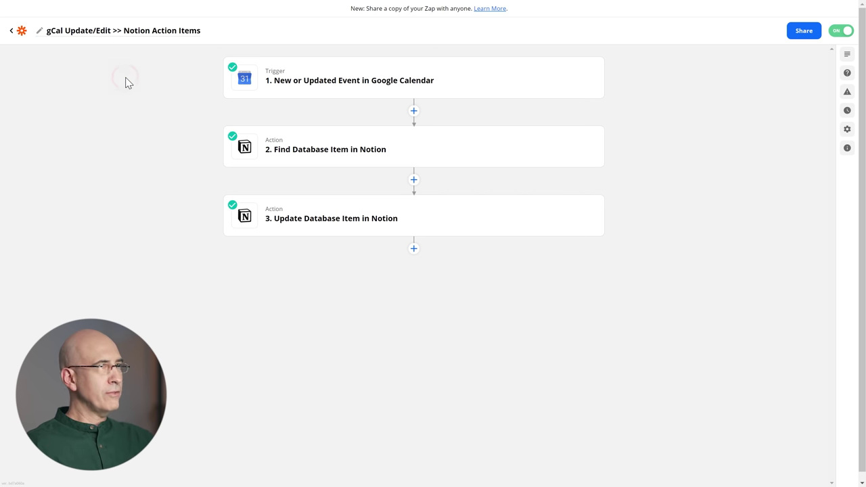
Open the unnamed Zap from the Zaps list and name it "gCal New Event >> Create Notion Action Item Event".
{"action": "left_click", "coordinate": [8, 34]}
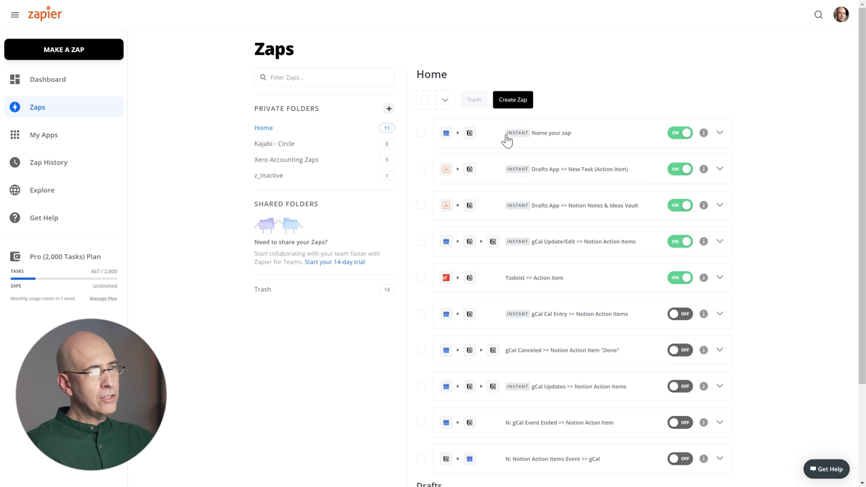
{"action": "left_click", "coordinate": [538, 133]}
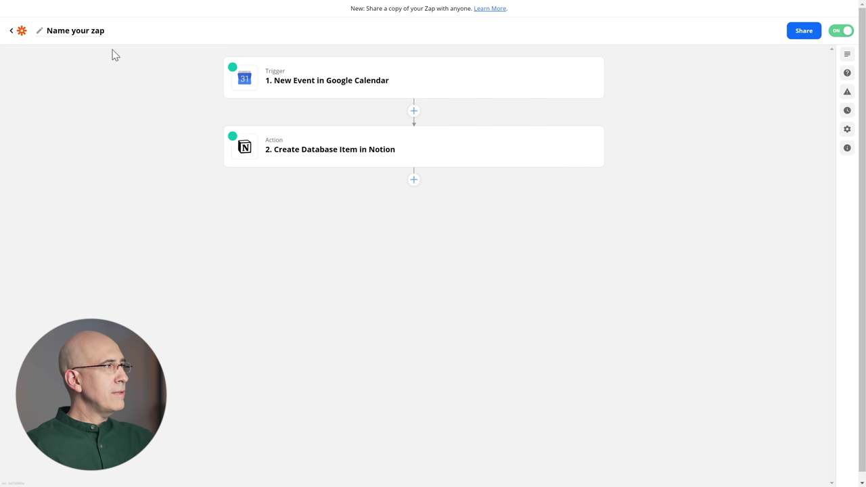
{"action": "left_click", "coordinate": [94, 34]}
{"action": "type", "text": "gCal New Event >> "}
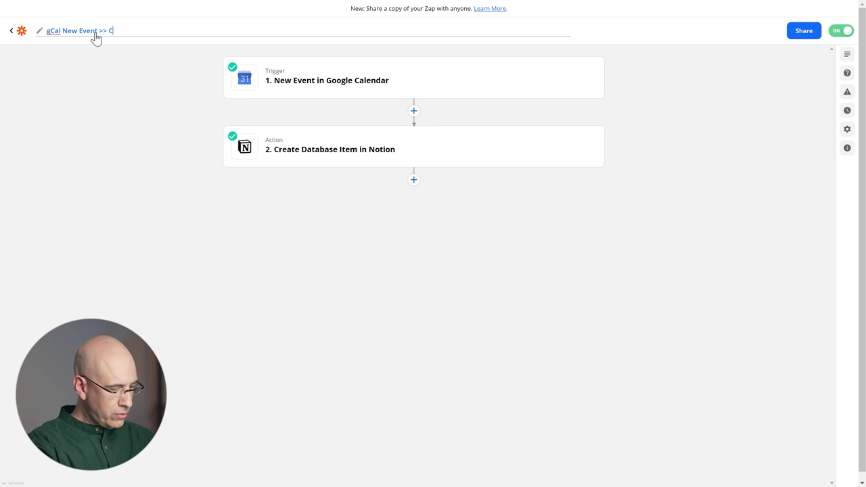
{"action": "type", "text": "Create Notion Action Item Even"}
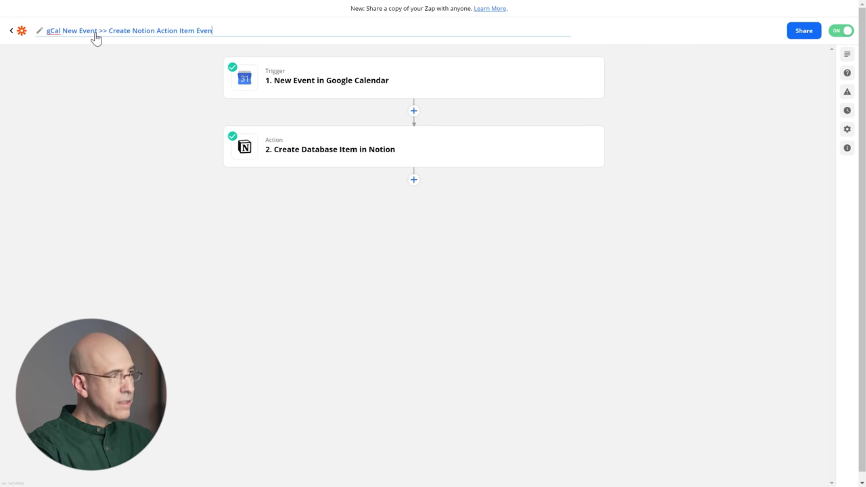
{"action": "type", "text": "t"}
Switch to Google Calendar, move Last Sunday Zap to May 20 and Next Tuesday to May 22, and check Last Sunday Zap in Notion.
{"action": "key", "text": "alt+Tab"}
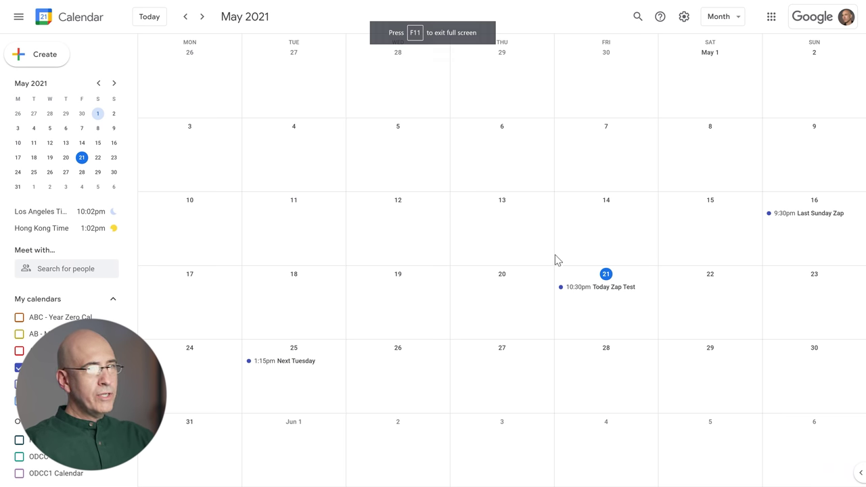
{"action": "left_click_drag", "start_coordinate": [813, 215], "coordinate": [512, 295]}
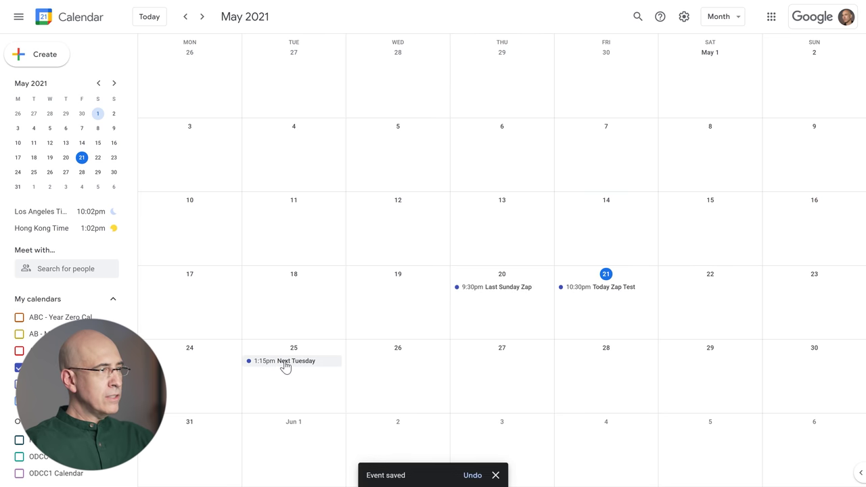
{"action": "left_click_drag", "start_coordinate": [285, 366], "coordinate": [686, 313]}
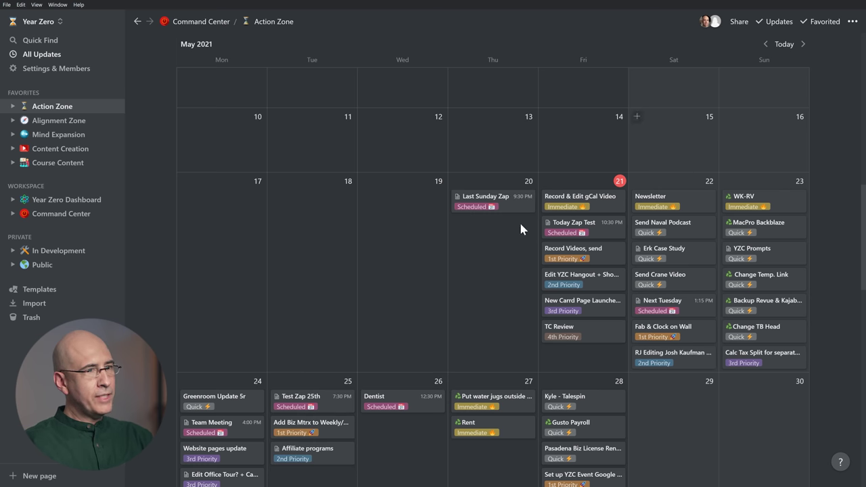
{"action": "left_click", "coordinate": [501, 211]}
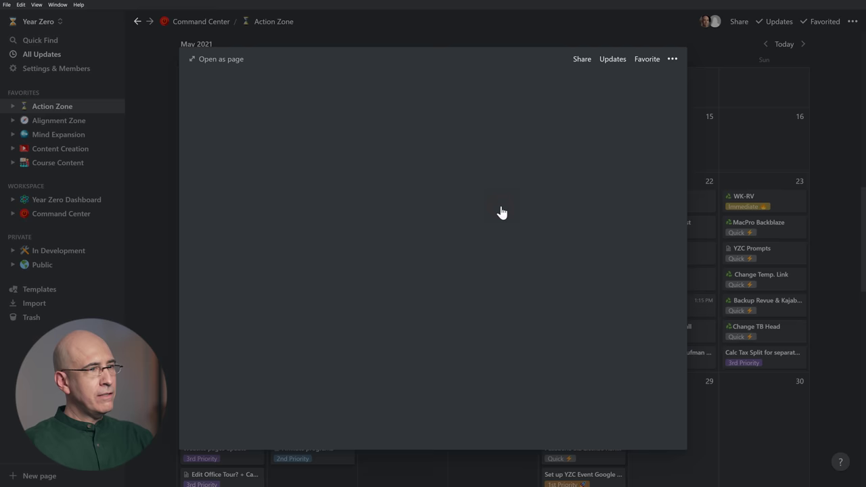
{"action": "left_click", "coordinate": [149, 213]}
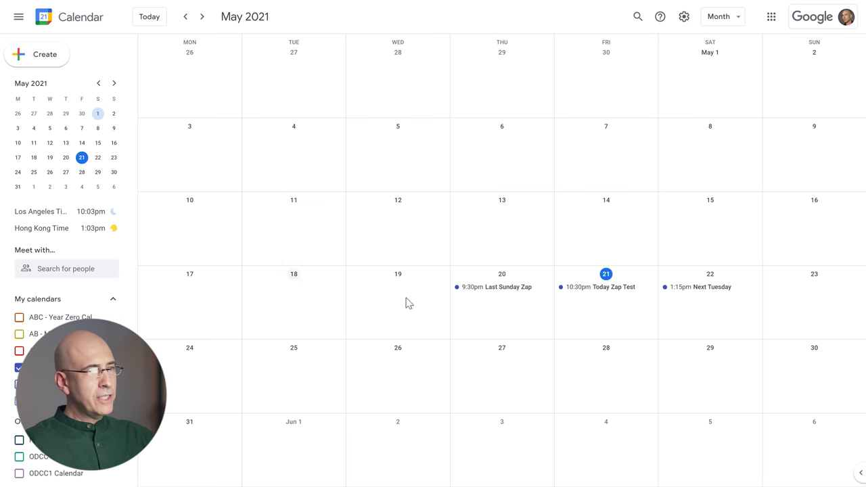
Rename the May 21 Google Calendar event to "New Title - Today Zap Test" and check its item in Notion's Action Zone calendar.
{"action": "left_click", "coordinate": [609, 287]}
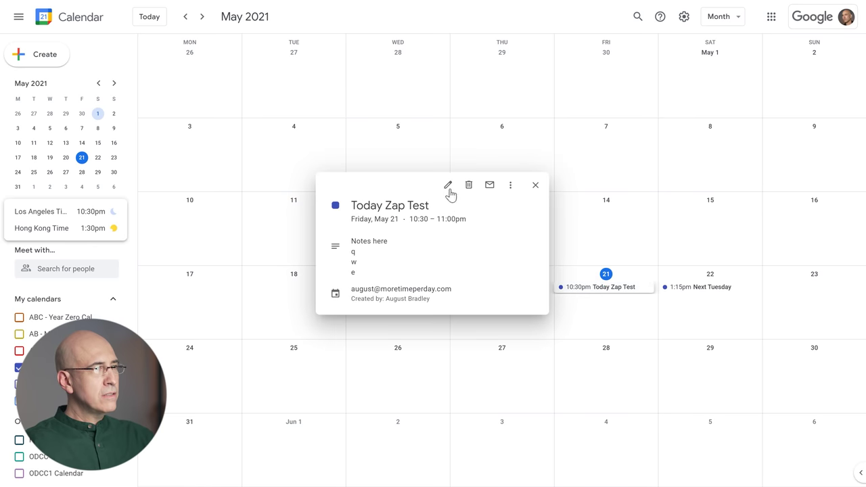
{"action": "left_click", "coordinate": [449, 192]}
{"action": "left_click", "coordinate": [36, 21]}
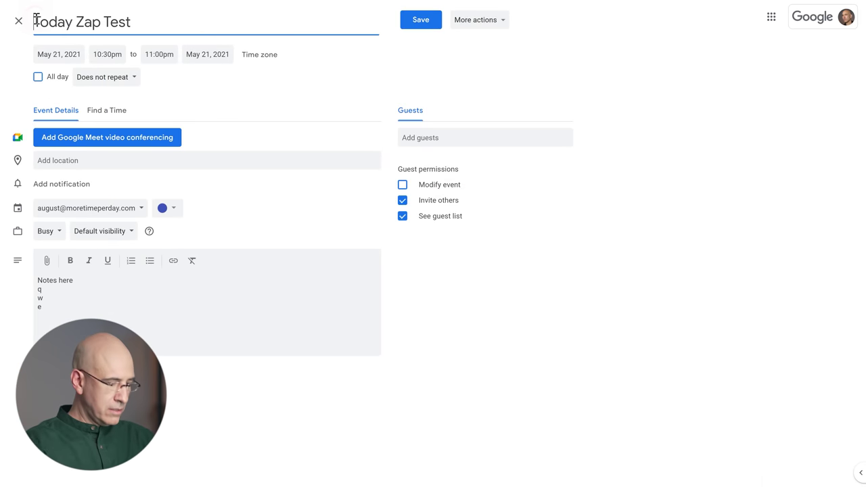
{"action": "type", "text": "New Title"}
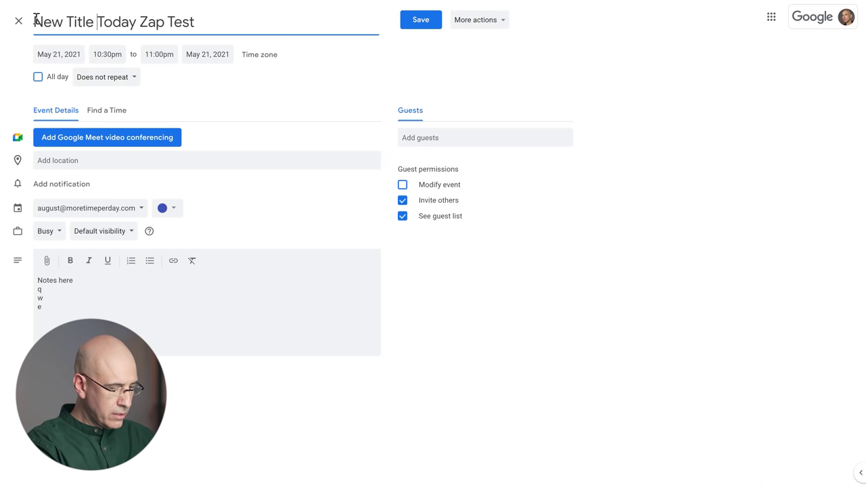
{"action": "type", "text": " -"}
{"action": "left_click", "coordinate": [414, 20]}
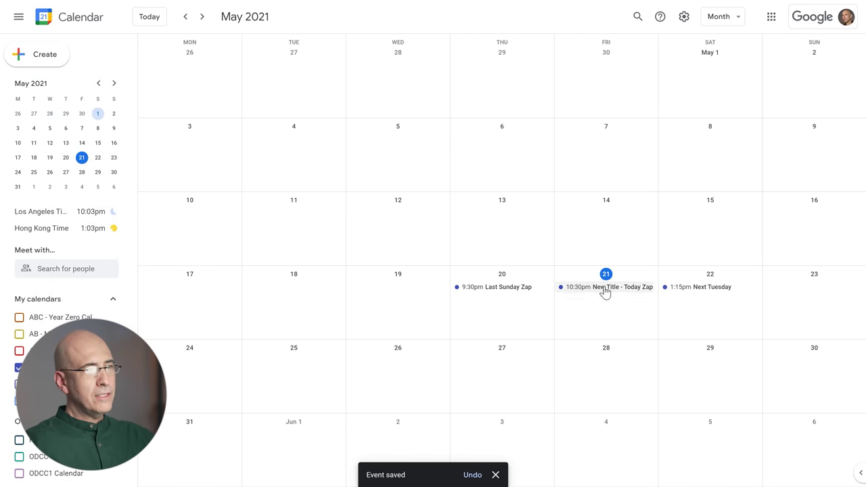
{"action": "key", "text": "alt+Tab"}
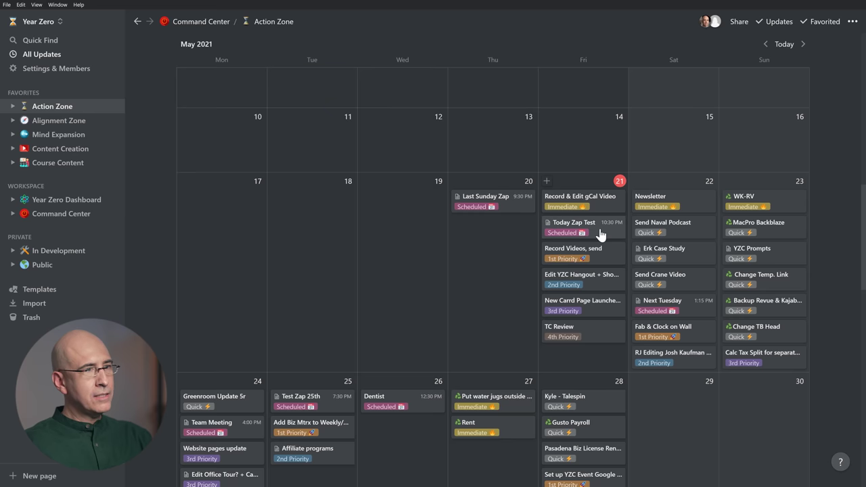
{"action": "scroll", "coordinate": [302, 224], "scroll_direction": "down", "scroll_amount": 1}
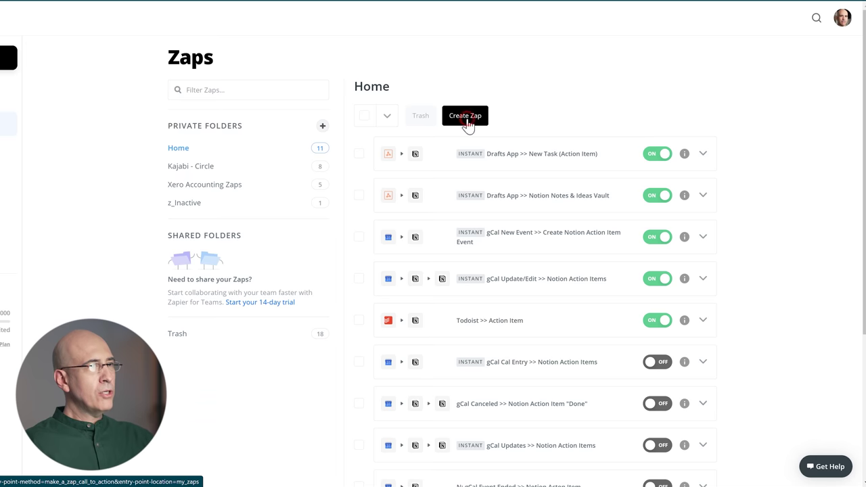
Create a new Zap with Google Calendar as the trigger app and Event Cancelled as the trigger event.
{"action": "left_click", "coordinate": [467, 122]}
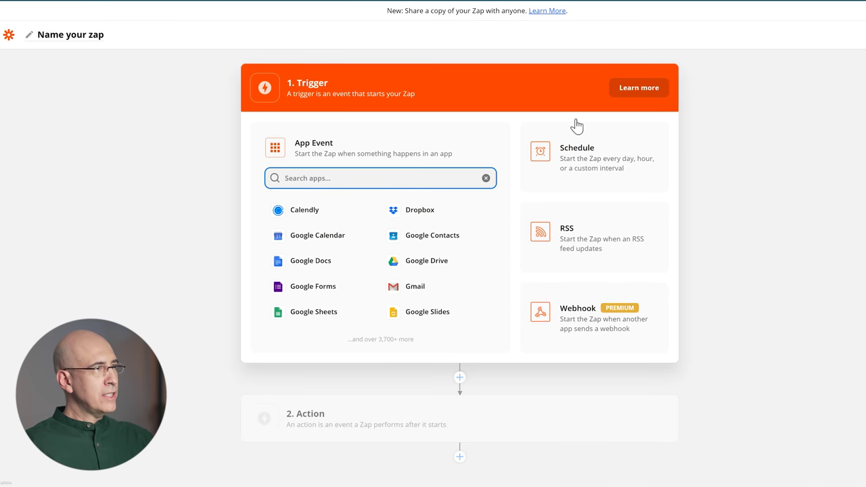
{"action": "left_click", "coordinate": [313, 230]}
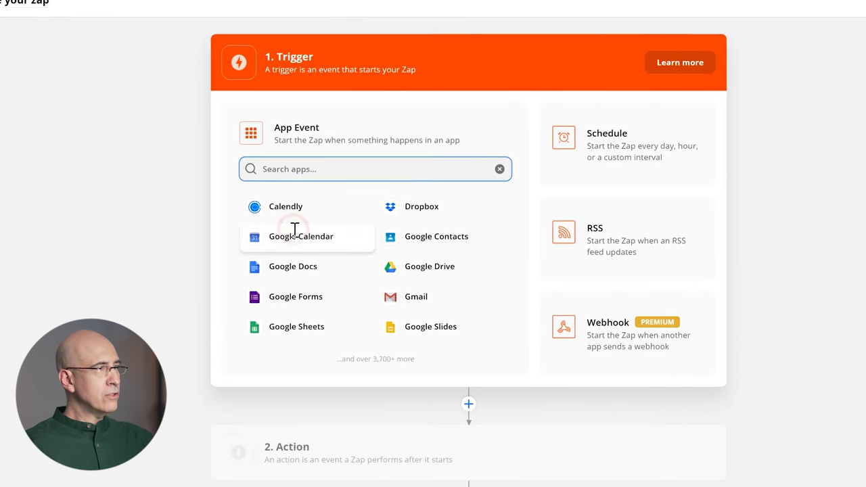
{"action": "left_click", "coordinate": [322, 207]}
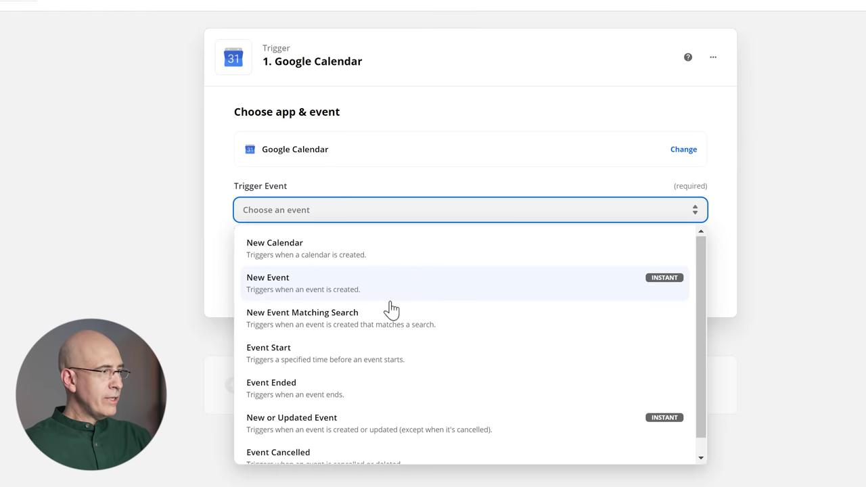
{"action": "scroll", "coordinate": [365, 365], "scroll_direction": "down", "scroll_amount": 1}
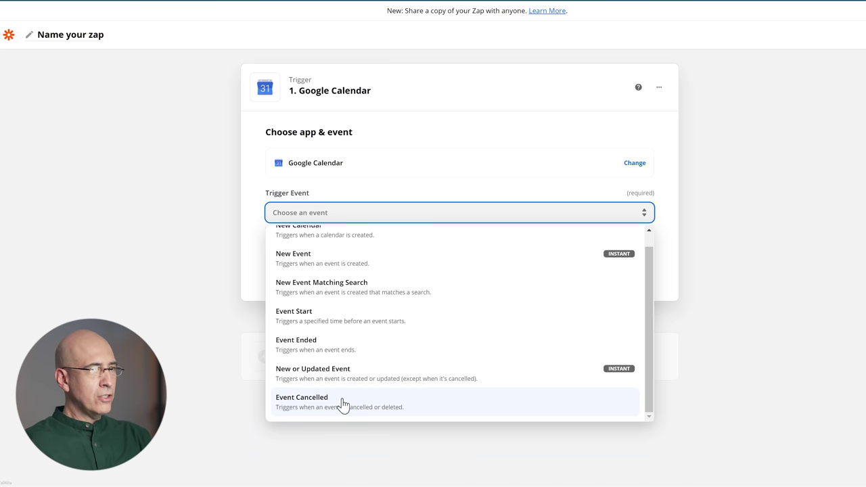
{"action": "scroll", "coordinate": [343, 404], "scroll_direction": "up", "scroll_amount": 1}
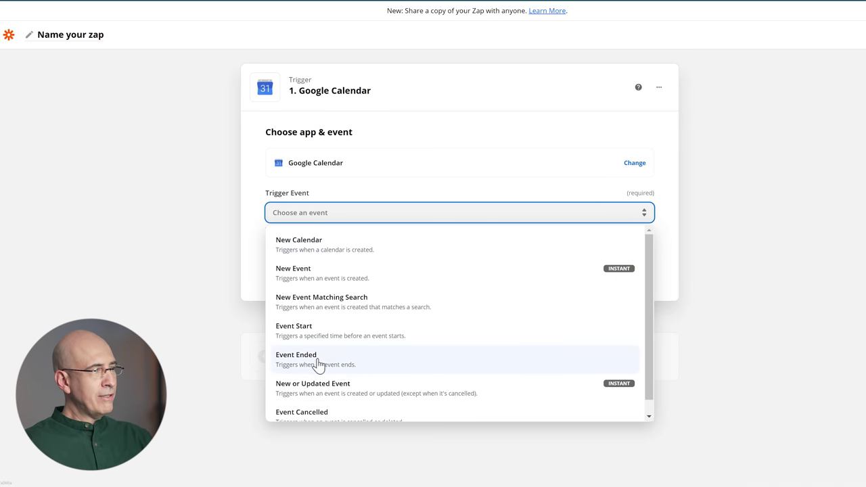
{"action": "scroll", "coordinate": [319, 365], "scroll_direction": "down", "scroll_amount": 1}
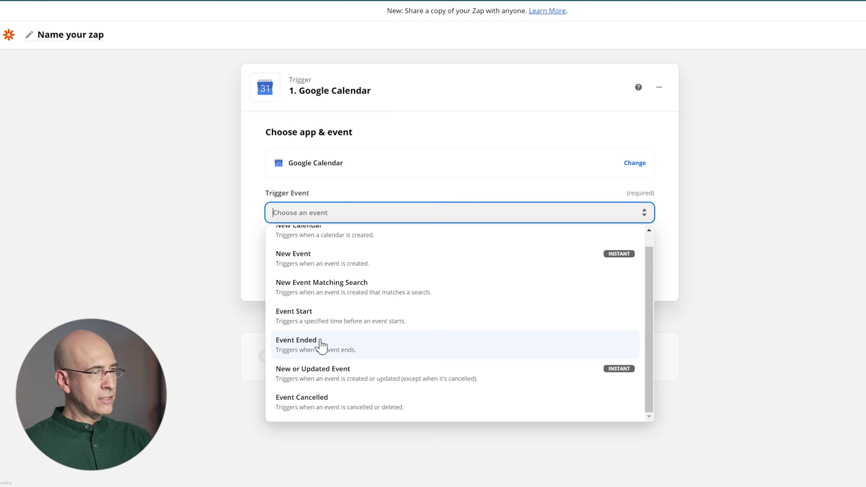
{"action": "left_click", "coordinate": [318, 409]}
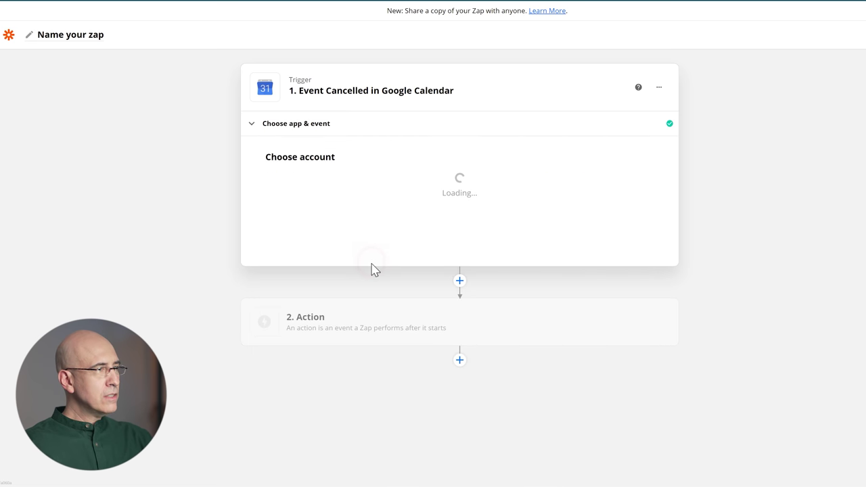
Select the existing Google Calendar account and its primary calendar for the Event Cancelled trigger.
{"action": "left_click", "coordinate": [367, 197]}
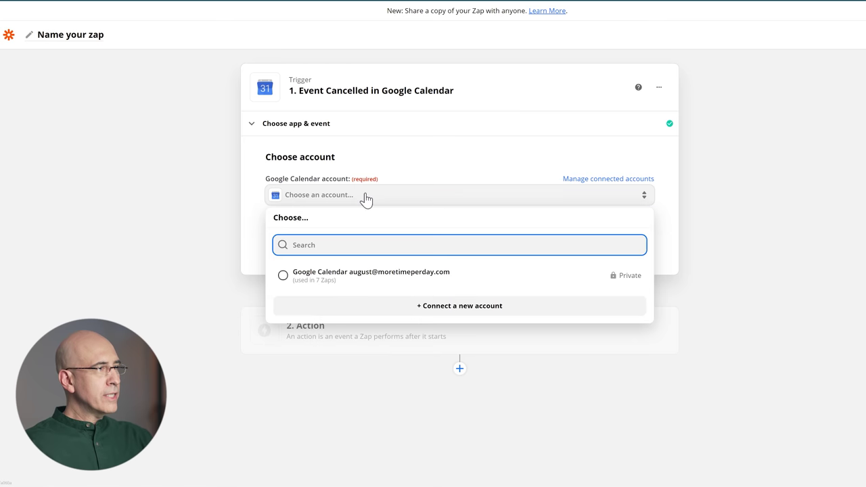
{"action": "left_click", "coordinate": [329, 275]}
{"action": "left_click", "coordinate": [340, 237]}
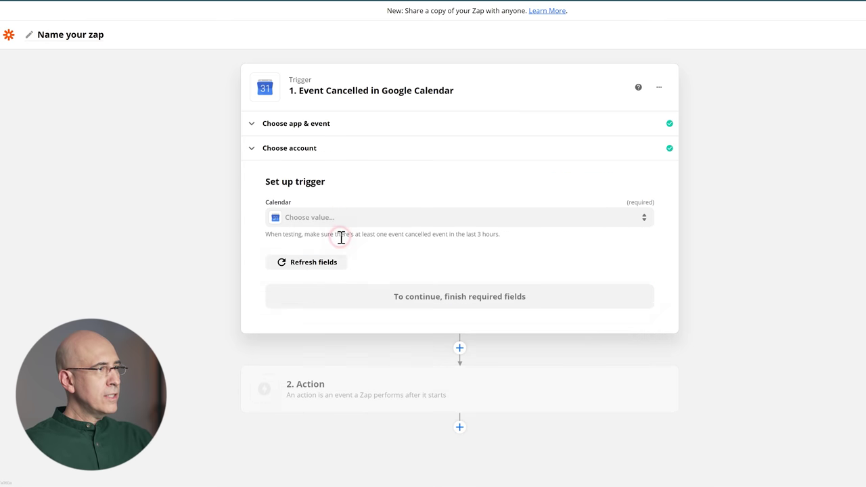
{"action": "left_click", "coordinate": [332, 222]}
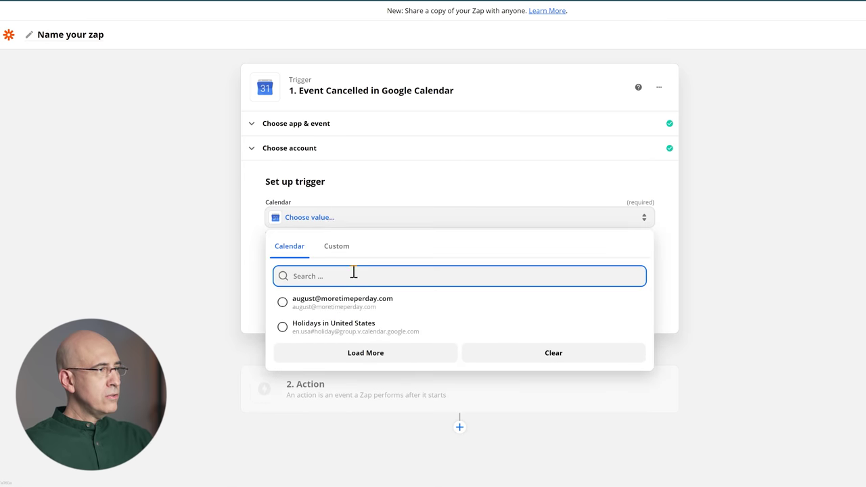
{"action": "left_click", "coordinate": [310, 305]}
{"action": "left_click", "coordinate": [376, 303]}
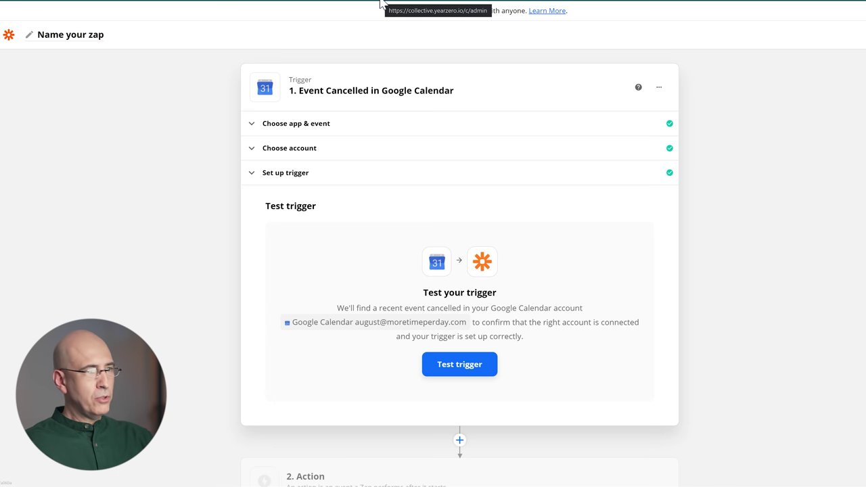
Test the Event Cancelled trigger, review the sample cancelled event's data, and continue to the action.
{"action": "left_click", "coordinate": [453, 369]}
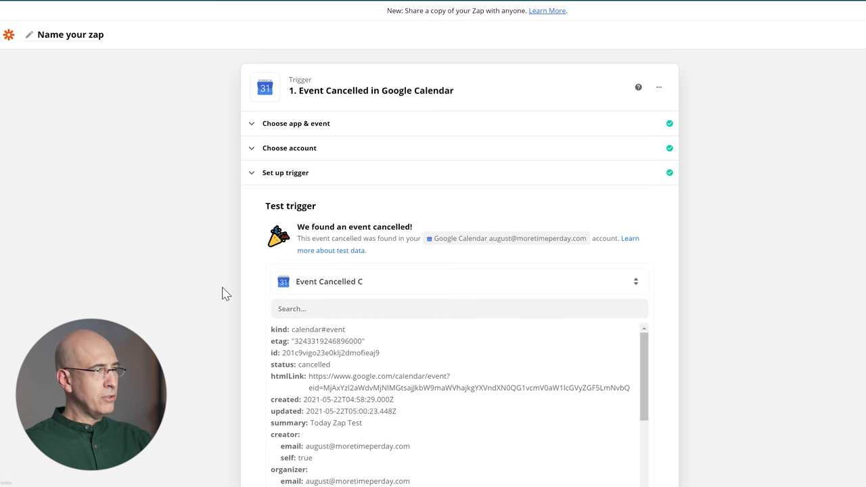
{"action": "scroll", "coordinate": [225, 294], "scroll_direction": "down", "scroll_amount": 3}
{"action": "scroll", "coordinate": [414, 277], "scroll_direction": "down", "scroll_amount": 3}
{"action": "scroll", "coordinate": [411, 276], "scroll_direction": "up", "scroll_amount": 4}
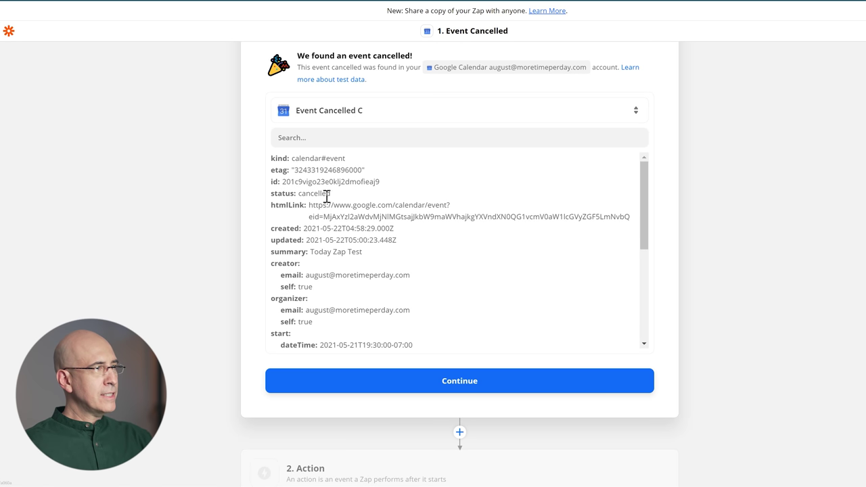
{"action": "left_click", "coordinate": [418, 381]}
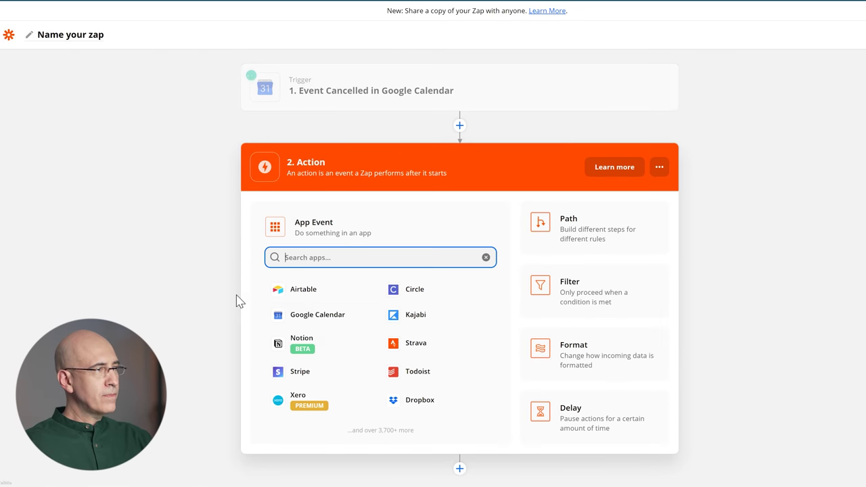
Set up the action as Find Database Item in Notion, using the connected Notion account.
{"action": "left_click", "coordinate": [303, 341]}
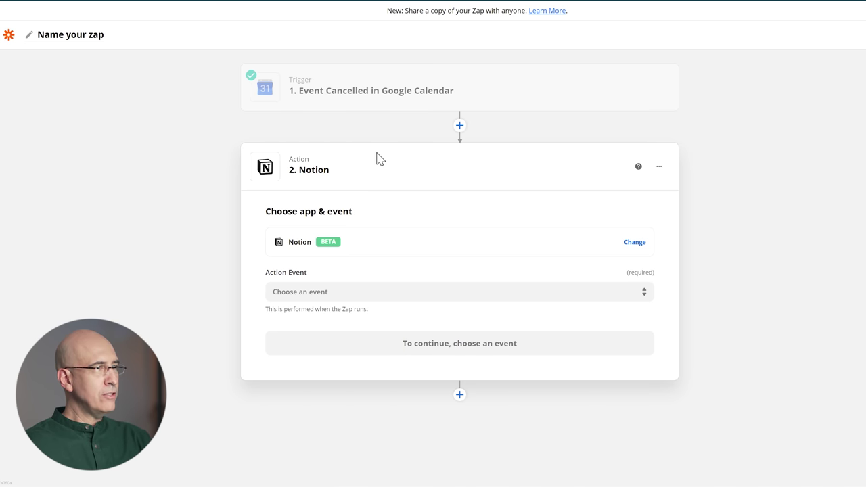
{"action": "left_click", "coordinate": [339, 293]}
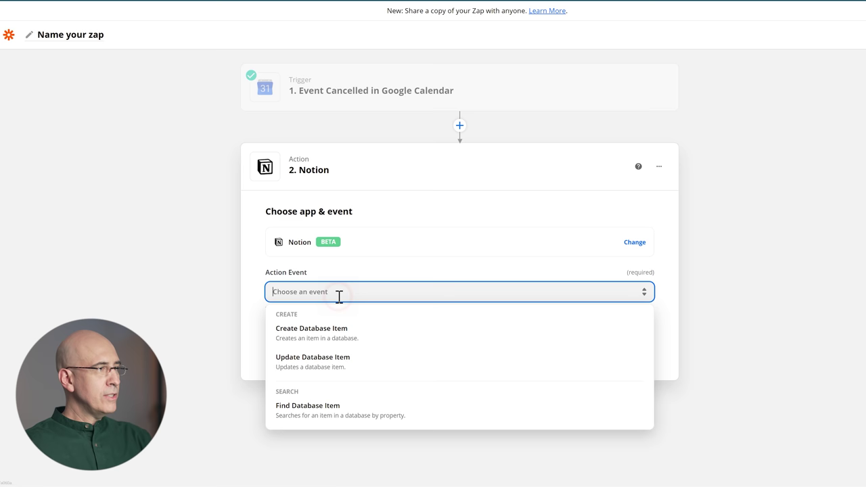
{"action": "left_click", "coordinate": [305, 410]}
{"action": "key", "text": "Return"}
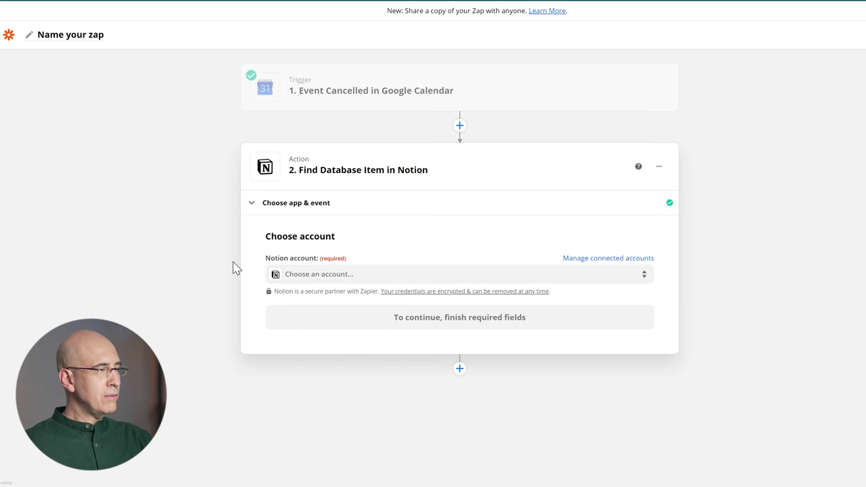
{"action": "left_click", "coordinate": [358, 274]}
{"action": "left_click", "coordinate": [315, 342]}
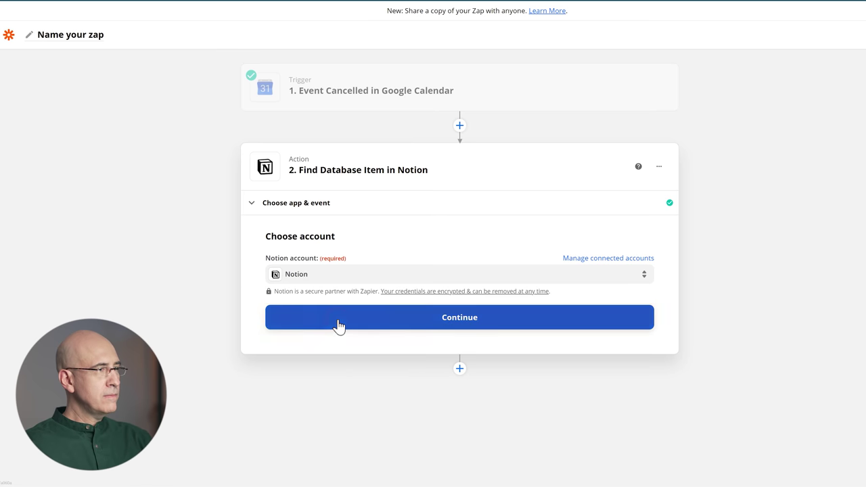
{"action": "left_click", "coordinate": [340, 324]}
Choose Action Items as the database to search in the Find Database Item action.
{"action": "left_click", "coordinate": [337, 297]}
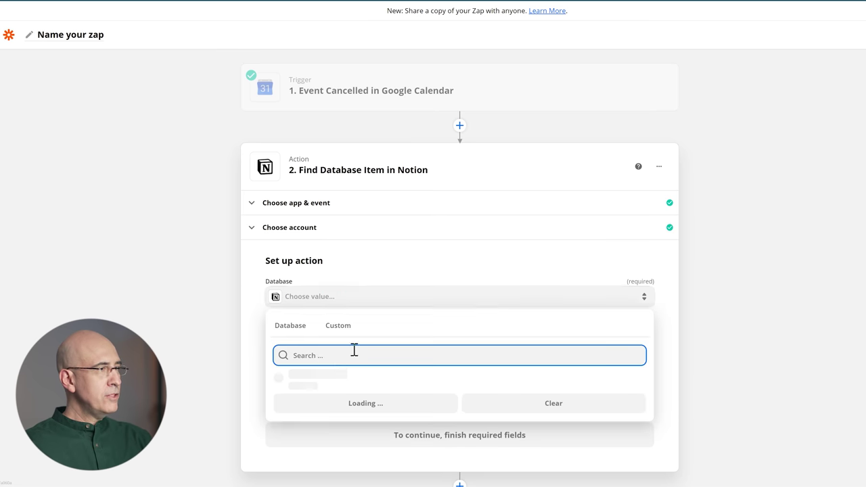
{"action": "left_click", "coordinate": [306, 381]}
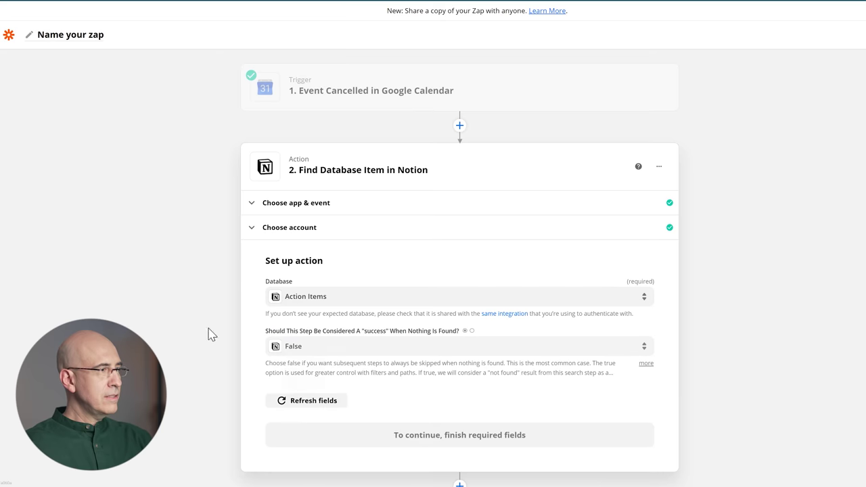
{"action": "scroll", "coordinate": [209, 352], "scroll_direction": "down", "scroll_amount": 3}
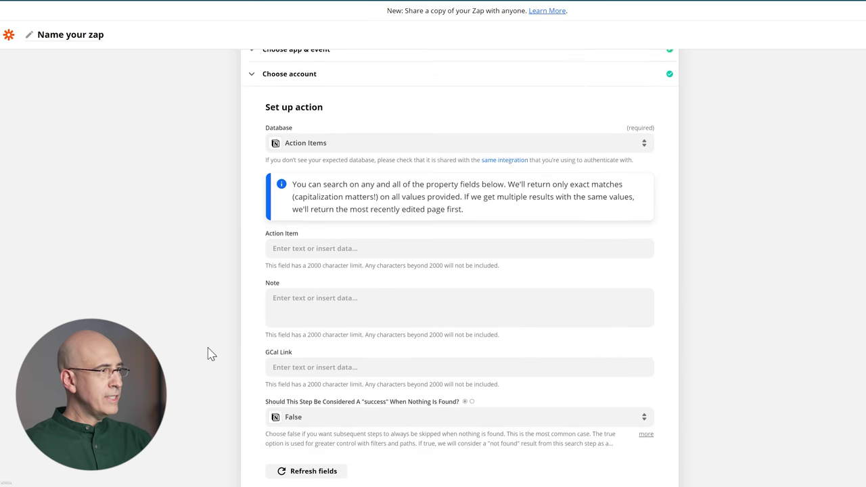
{"action": "scroll", "coordinate": [244, 218], "scroll_direction": "up", "scroll_amount": 2}
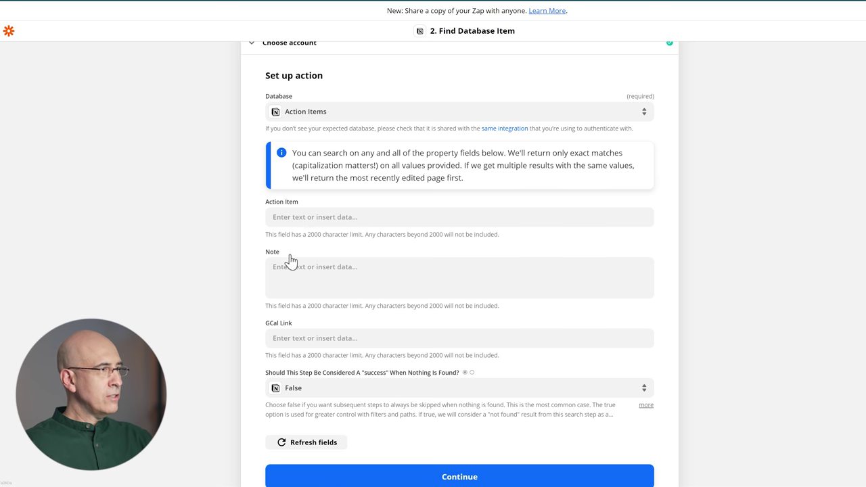
Map the GCal Link search field to the cancelled event's HTML Link, skip the action test, and close the Find Database Item step.
{"action": "left_click", "coordinate": [314, 338]}
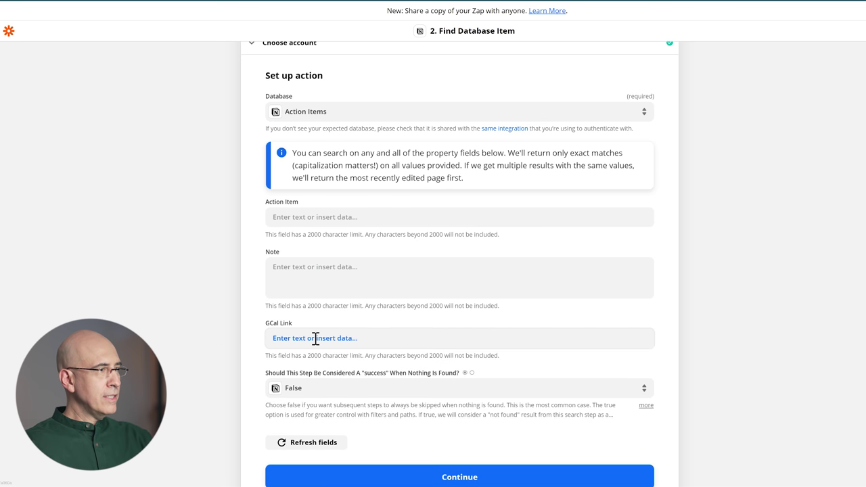
{"action": "scroll", "coordinate": [313, 378], "scroll_direction": "down", "scroll_amount": 1}
{"action": "left_click", "coordinate": [309, 435]}
{"action": "scroll", "coordinate": [332, 399], "scroll_direction": "down", "scroll_amount": 3}
{"action": "left_click", "coordinate": [309, 410]}
{"action": "left_click", "coordinate": [177, 297]}
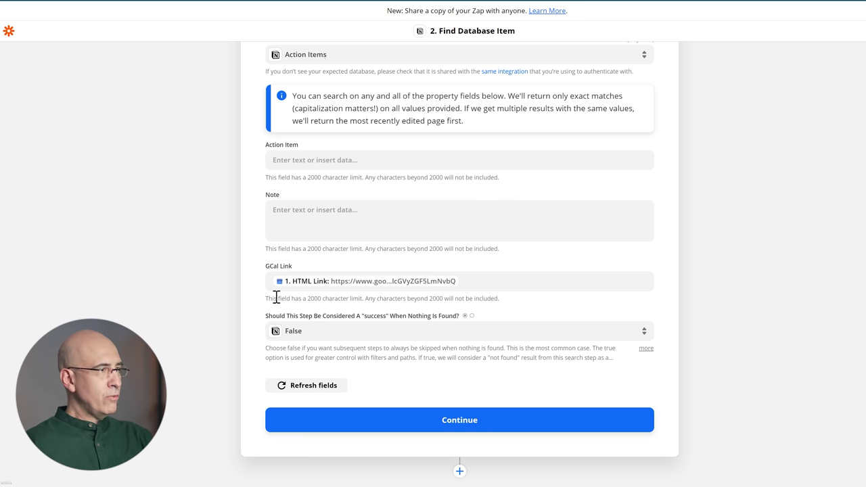
{"action": "left_click", "coordinate": [414, 428]}
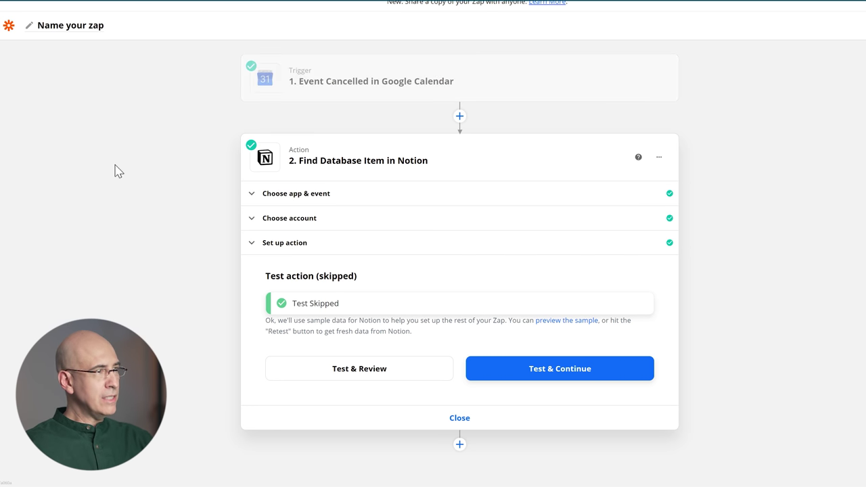
{"action": "left_click", "coordinate": [458, 419]}
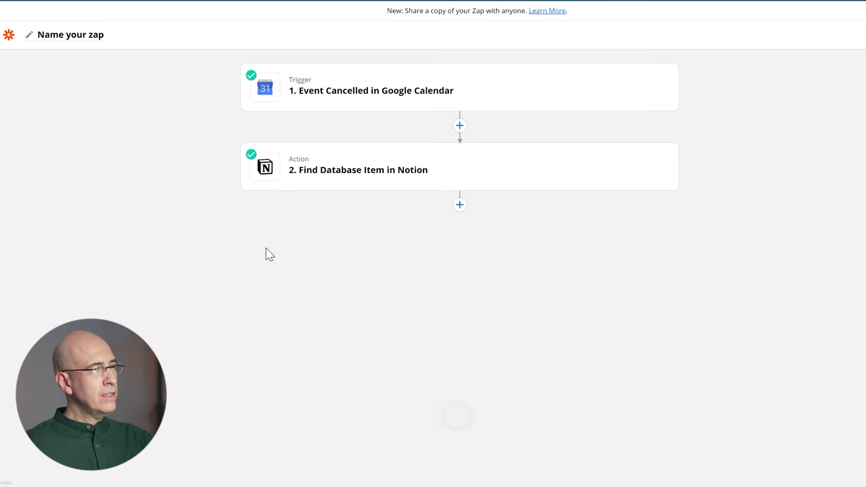
Add a third step that performs Update Database Item in Notion, using the connected Notion account.
{"action": "left_click", "coordinate": [458, 200]}
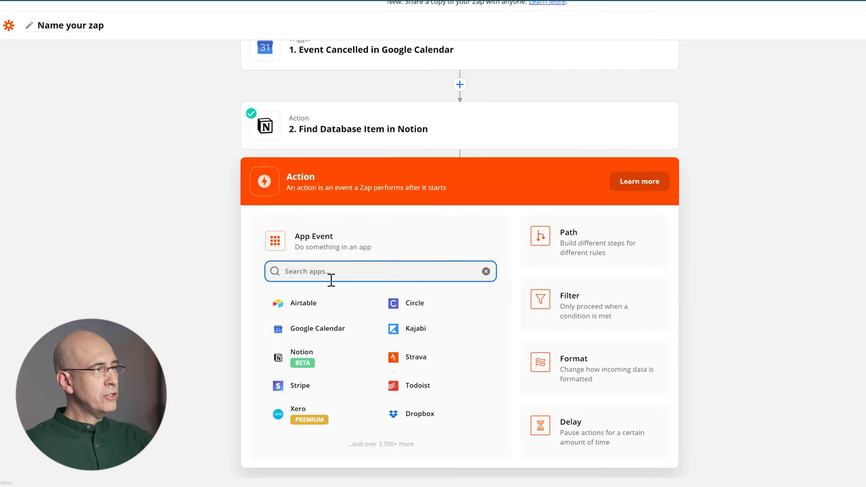
{"action": "left_click", "coordinate": [287, 353]}
{"action": "left_click", "coordinate": [338, 427]}
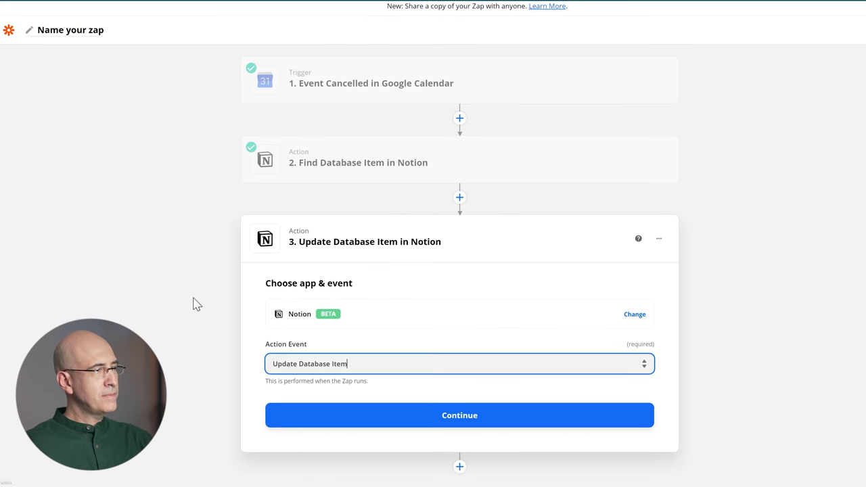
{"action": "left_click", "coordinate": [360, 404]}
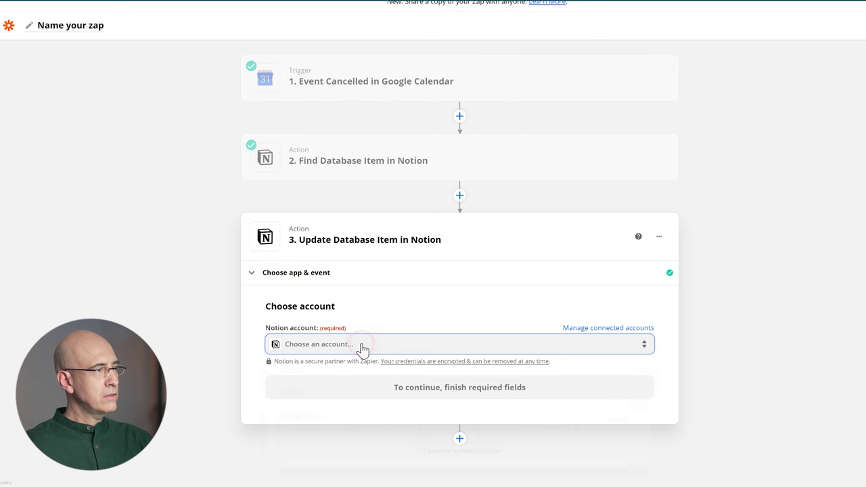
{"action": "left_click", "coordinate": [359, 344]}
{"action": "left_click", "coordinate": [317, 421]}
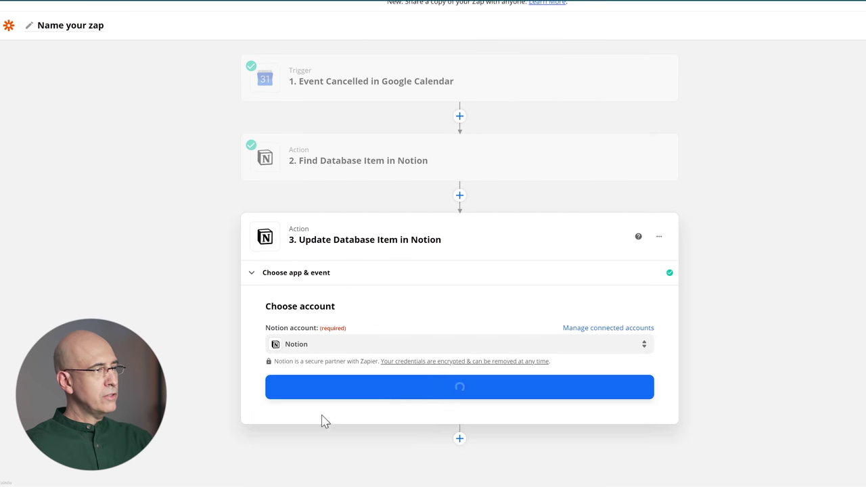
{"action": "left_click", "coordinate": [403, 391]}
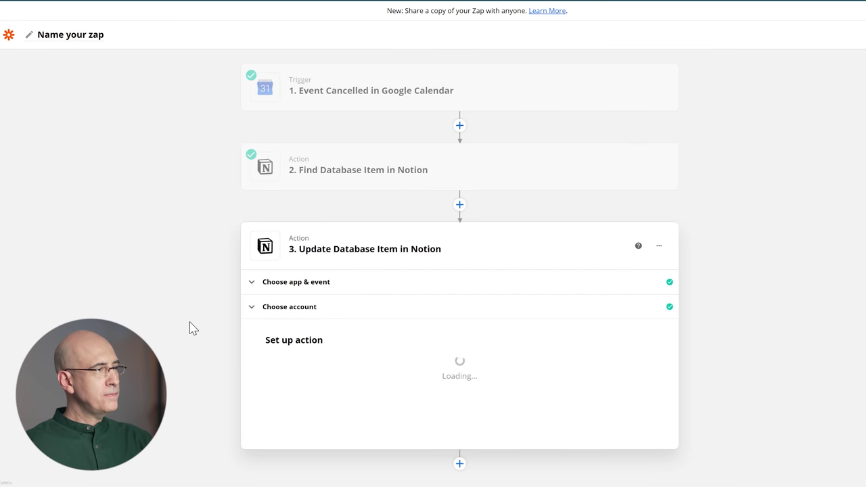
Choose Action Items as the database to update and map its Item field to the ID from the Find Database Item step.
{"action": "left_click", "coordinate": [321, 233]}
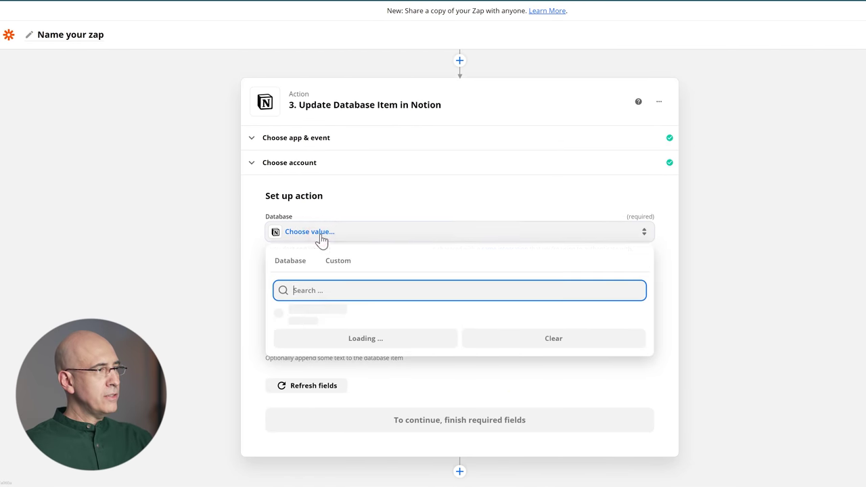
{"action": "left_click", "coordinate": [304, 317]}
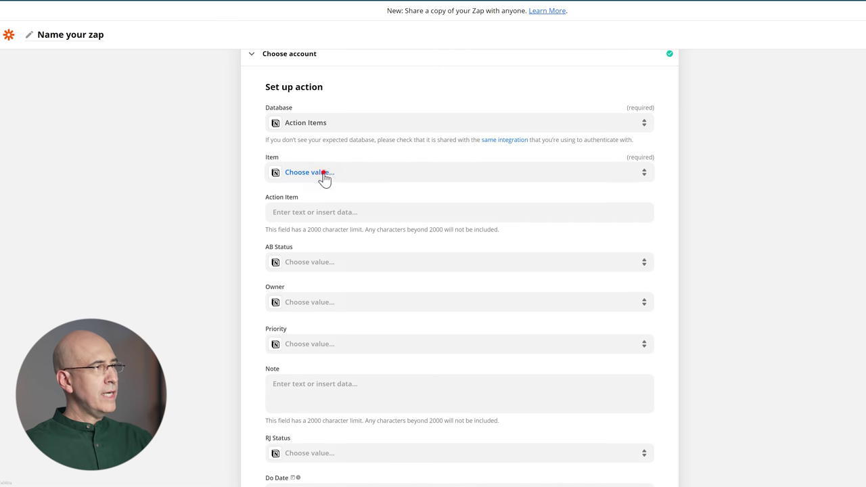
{"action": "left_click", "coordinate": [324, 175]}
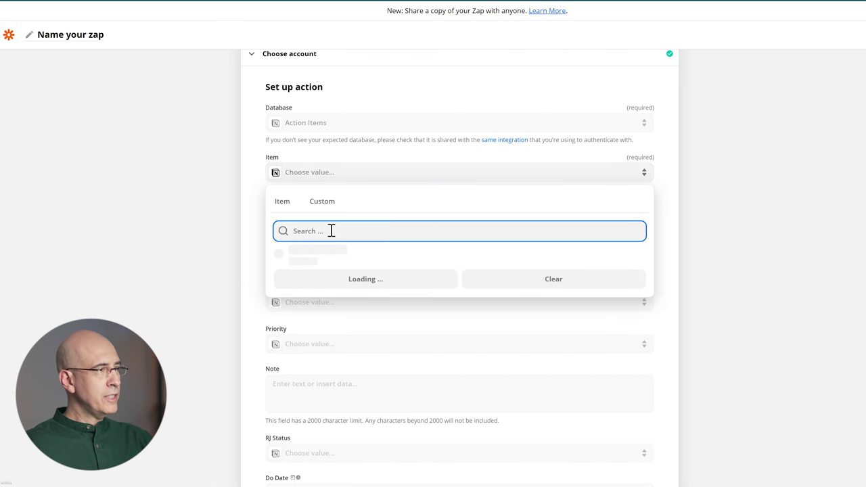
{"action": "left_click", "coordinate": [320, 203]}
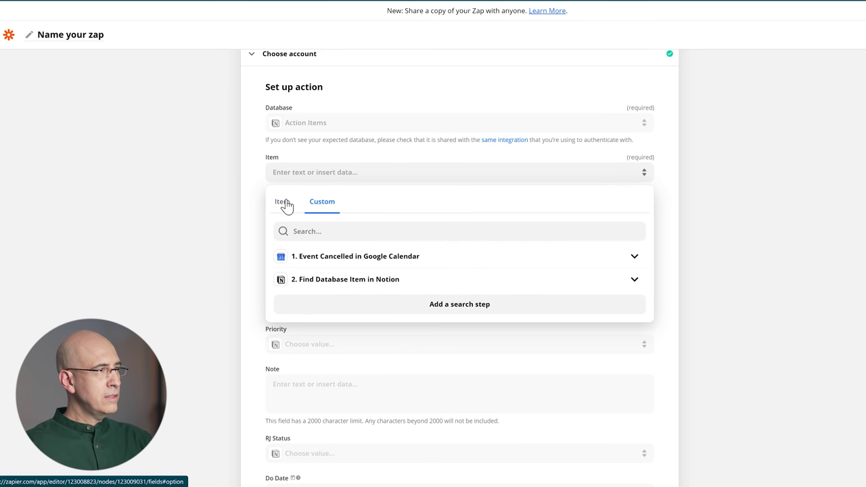
{"action": "left_click", "coordinate": [320, 282]}
{"action": "left_click", "coordinate": [318, 299]}
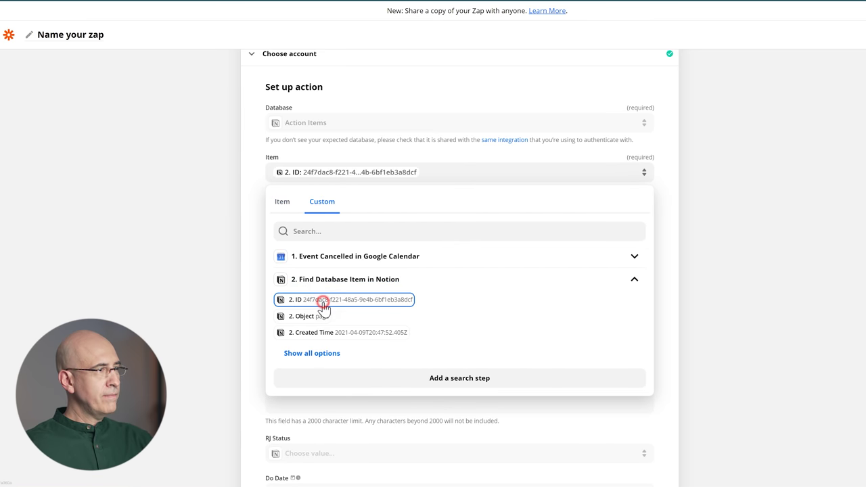
{"action": "left_click", "coordinate": [210, 242]}
Set the Done property to True in the Update Database Item action.
{"action": "scroll", "coordinate": [223, 304], "scroll_direction": "up", "scroll_amount": 4}
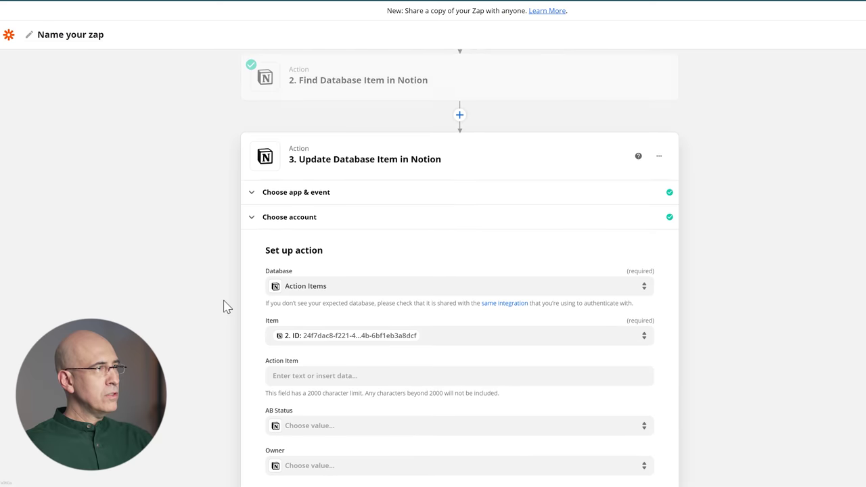
{"action": "scroll", "coordinate": [180, 286], "scroll_direction": "down", "scroll_amount": 3}
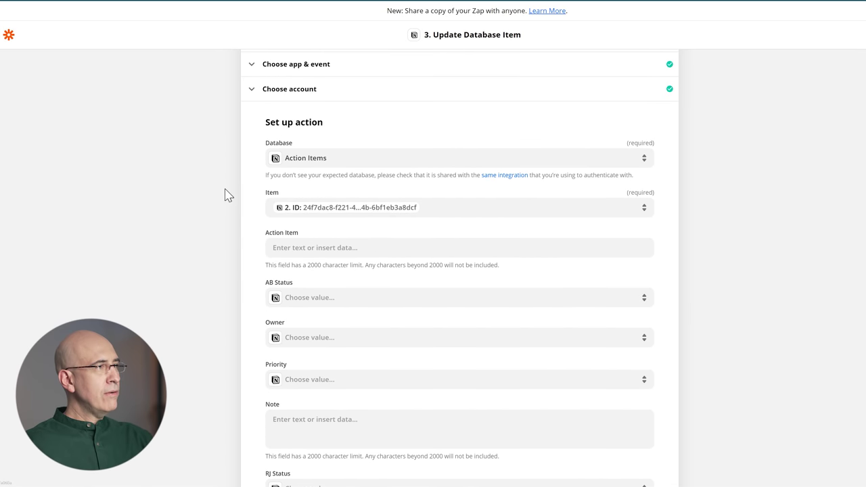
{"action": "left_click", "coordinate": [317, 250]}
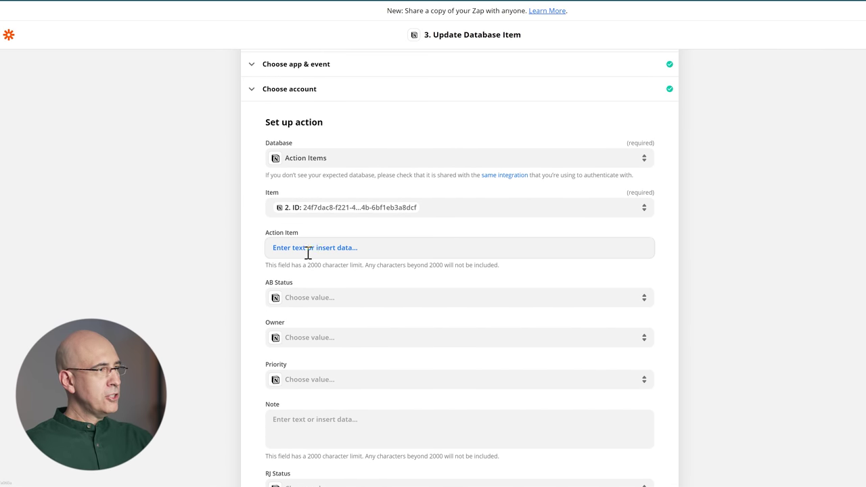
{"action": "scroll", "coordinate": [210, 253], "scroll_direction": "down", "scroll_amount": 2}
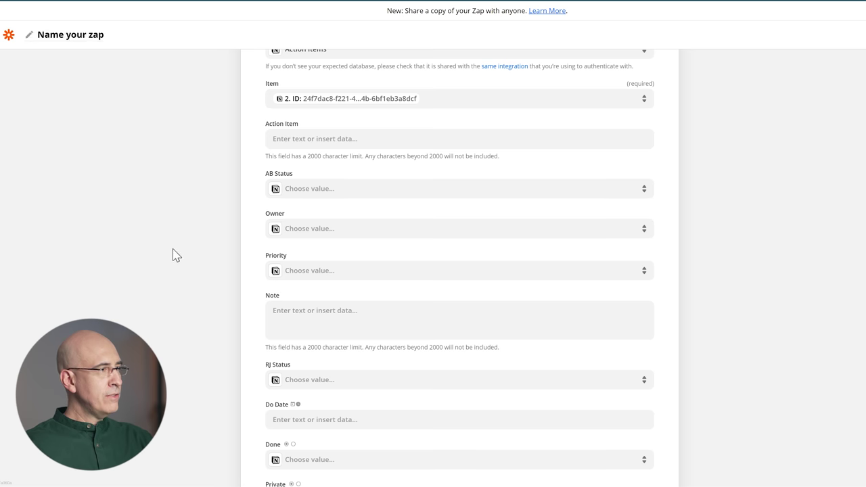
{"action": "scroll", "coordinate": [174, 253], "scroll_direction": "down", "scroll_amount": 3}
{"action": "left_click", "coordinate": [316, 246]}
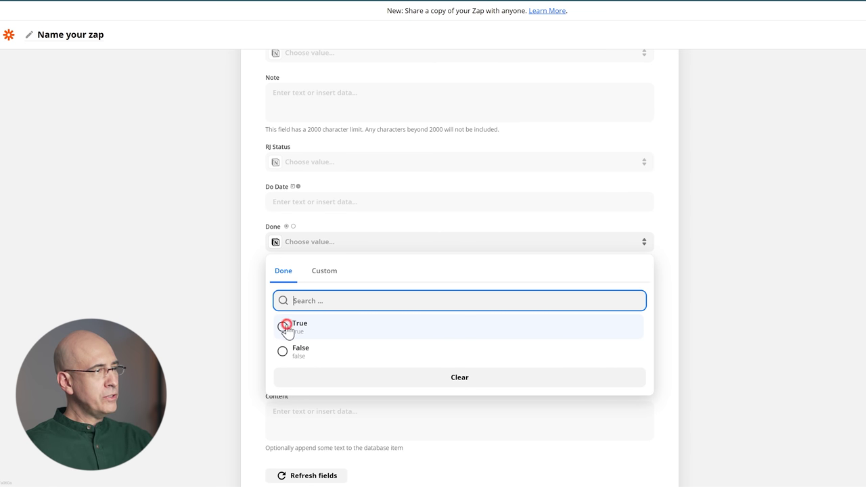
{"action": "left_click", "coordinate": [286, 327]}
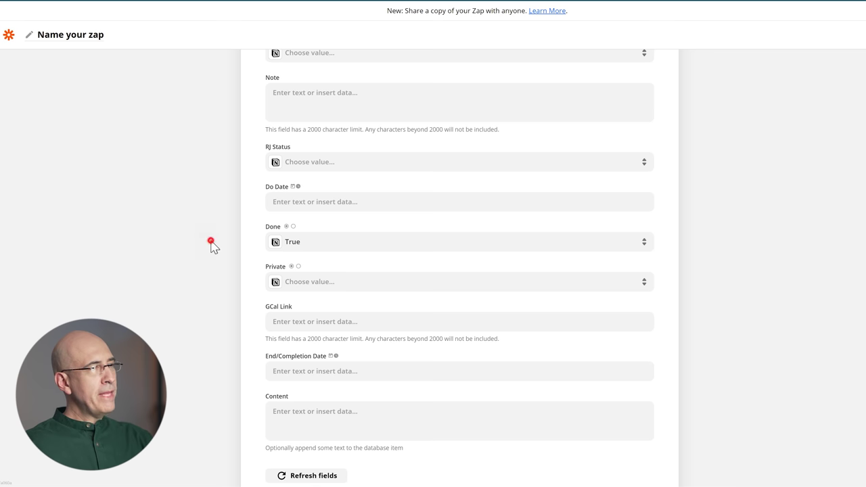
Review the Notion action events available for the third step and the options for its Done property.
{"action": "scroll", "coordinate": [211, 247], "scroll_direction": "up", "scroll_amount": 7}
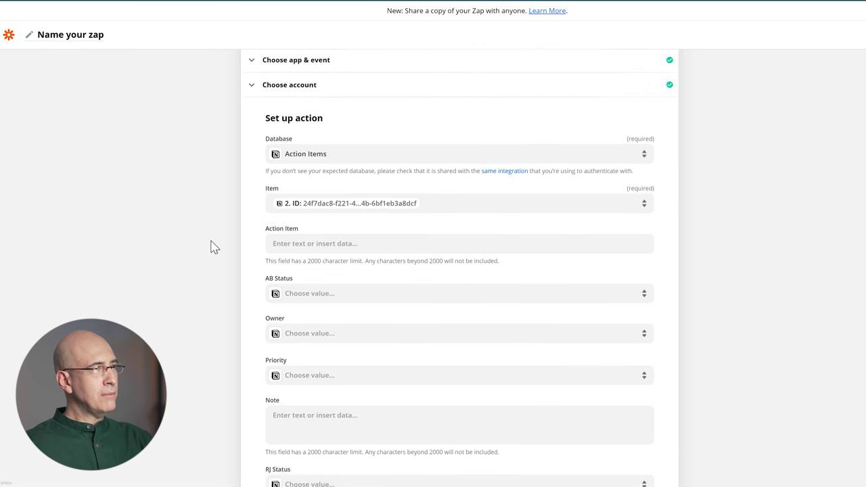
{"action": "left_click", "coordinate": [304, 229]}
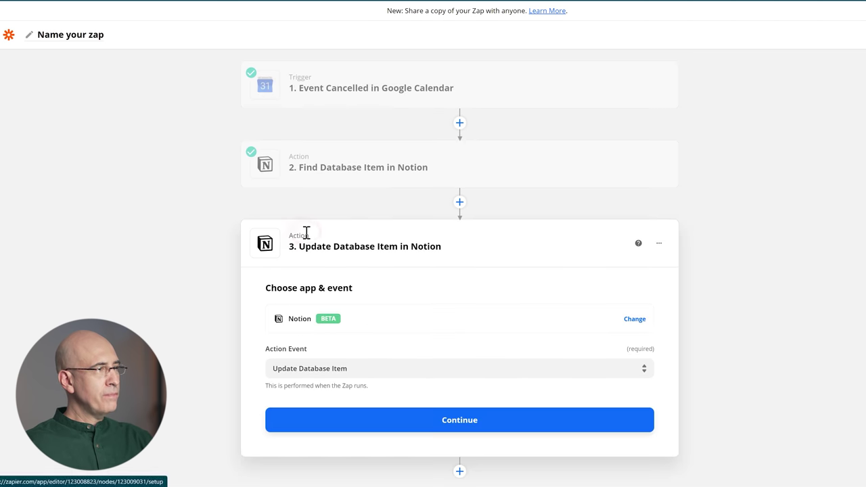
{"action": "left_click", "coordinate": [315, 365]}
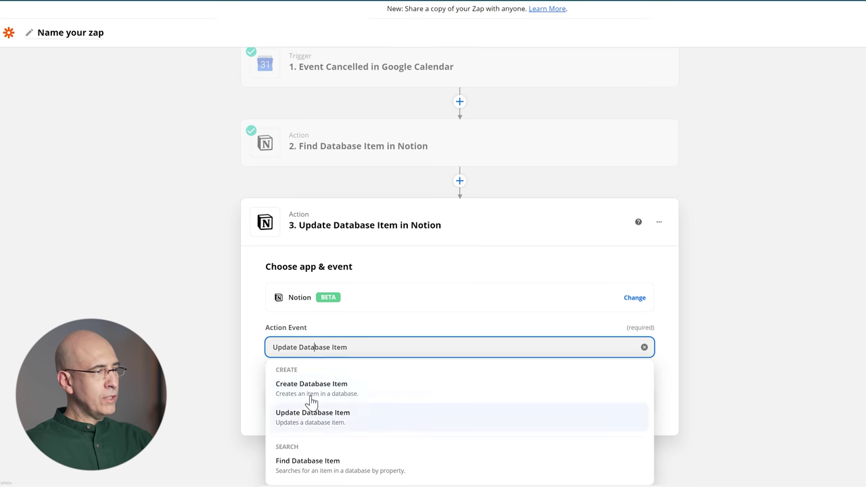
{"action": "scroll", "coordinate": [286, 403], "scroll_direction": "down", "scroll_amount": 1}
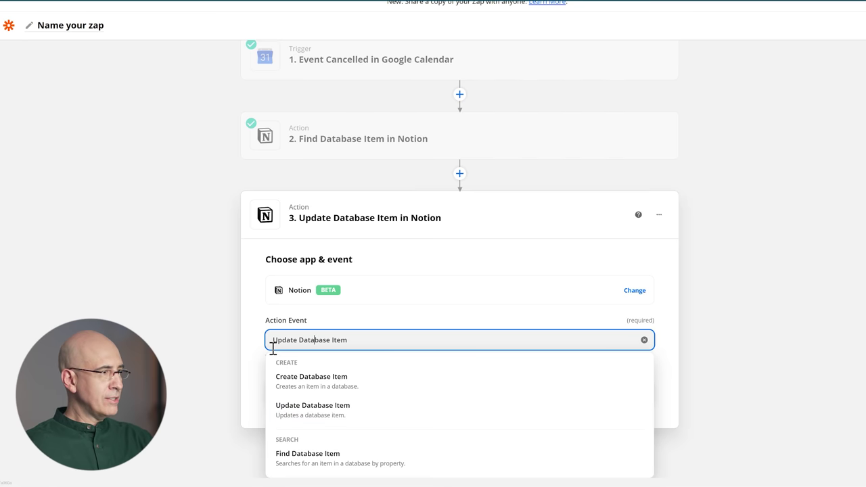
{"action": "left_click", "coordinate": [224, 305]}
{"action": "left_click", "coordinate": [372, 407]}
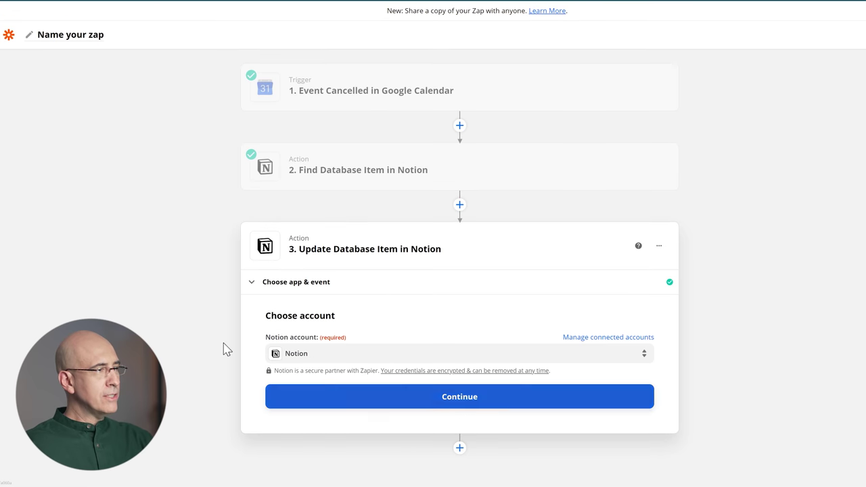
{"action": "left_click", "coordinate": [363, 386]}
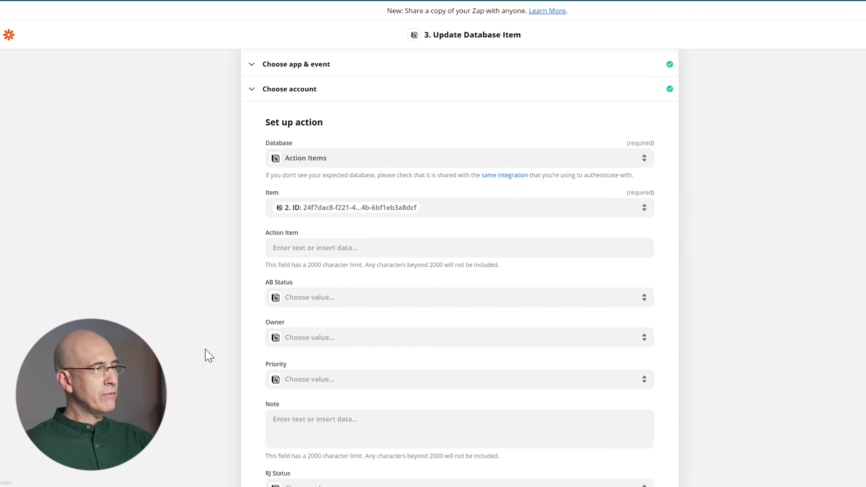
{"action": "scroll", "coordinate": [278, 267], "scroll_direction": "down", "scroll_amount": 4}
{"action": "left_click", "coordinate": [303, 296]}
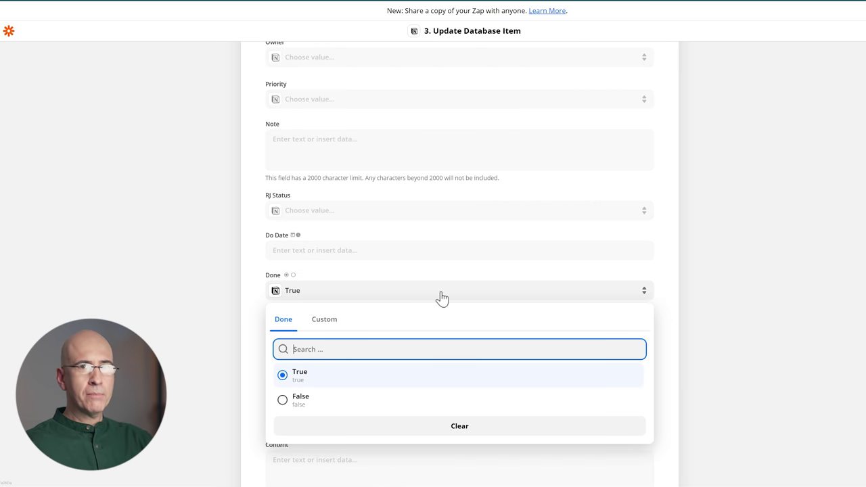
{"action": "left_click", "coordinate": [177, 231]}
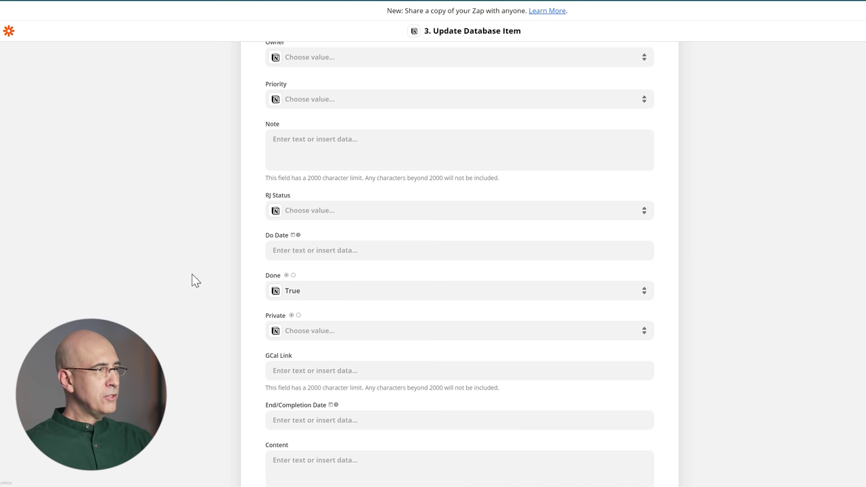
Test the completed Update Database Item action in Notion and turn on the Zap.
{"action": "scroll", "coordinate": [183, 284], "scroll_direction": "down", "scroll_amount": 3}
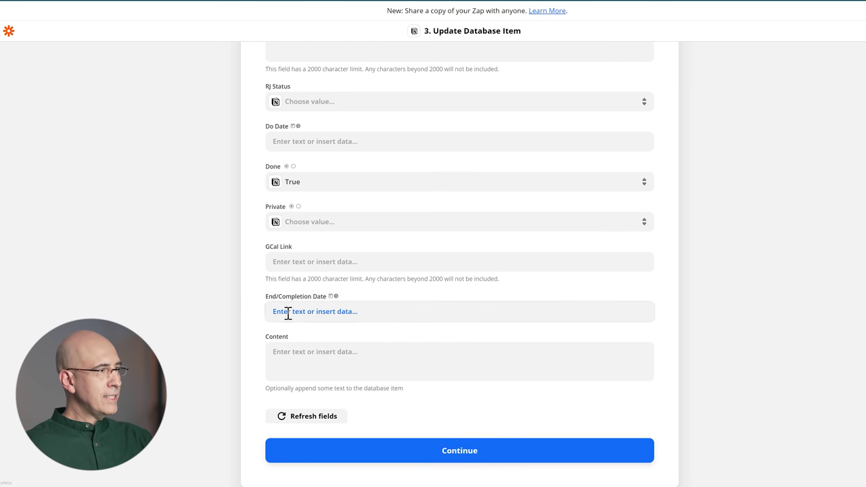
{"action": "scroll", "coordinate": [189, 321], "scroll_direction": "down", "scroll_amount": 1}
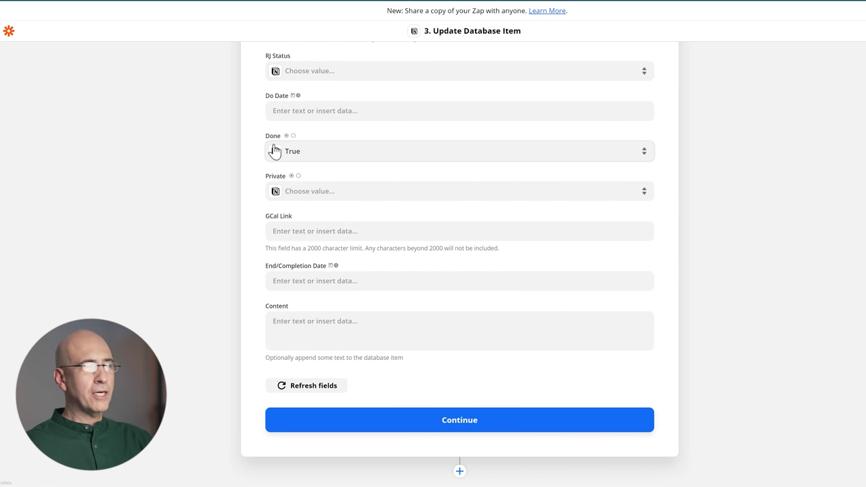
{"action": "left_click", "coordinate": [407, 418]}
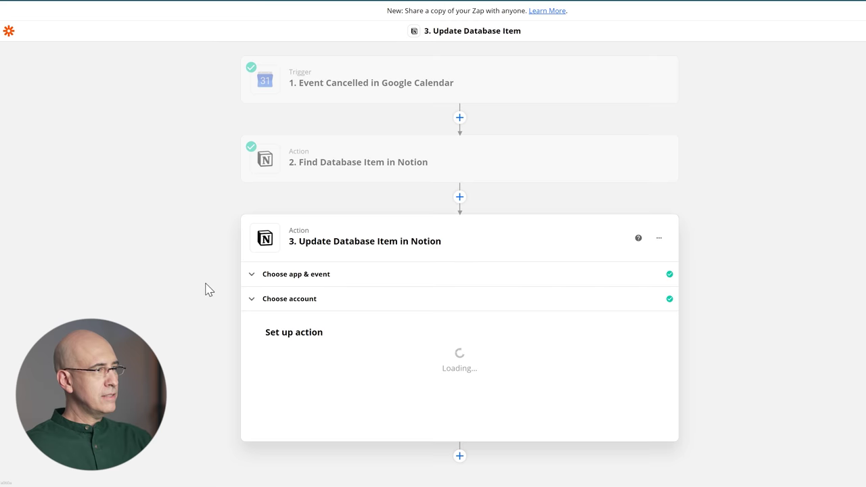
{"action": "scroll", "coordinate": [207, 289], "scroll_direction": "down", "scroll_amount": 6}
{"action": "left_click", "coordinate": [359, 420]}
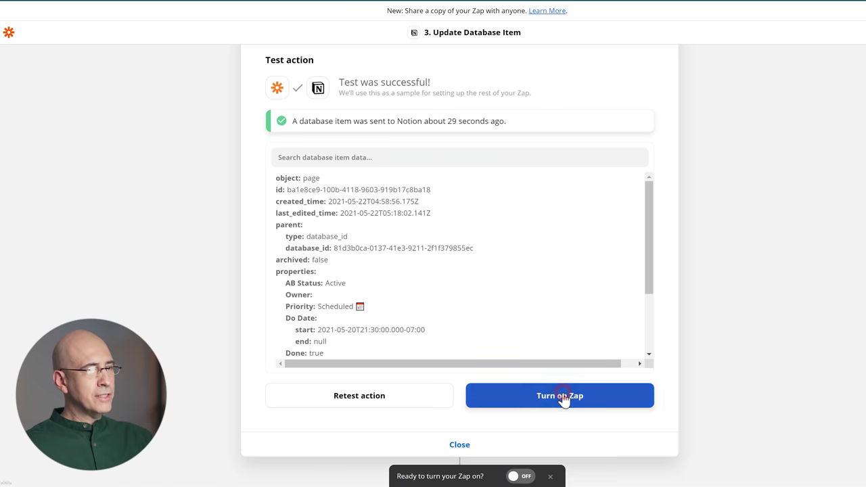
{"action": "left_click", "coordinate": [562, 400]}
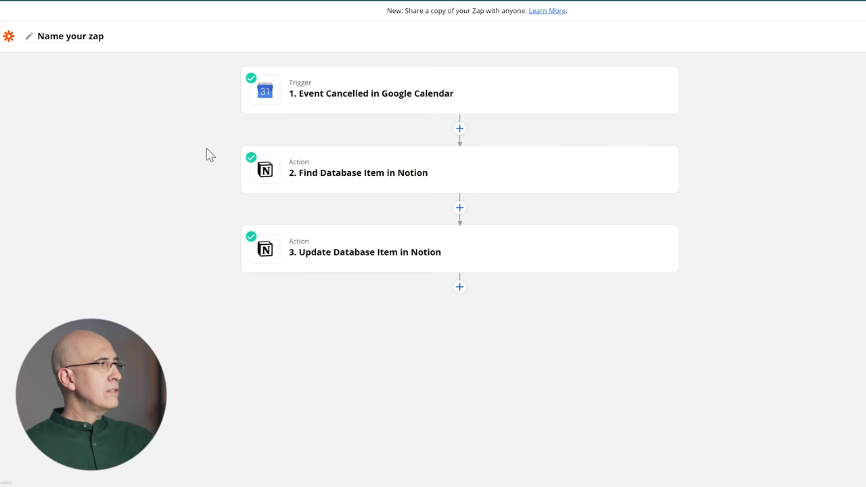
Name the Zap "gCal Canceled Event >> Notion Action Item Done".
{"action": "left_click", "coordinate": [92, 36]}
{"action": "type", "text": "gcal Canceled "}
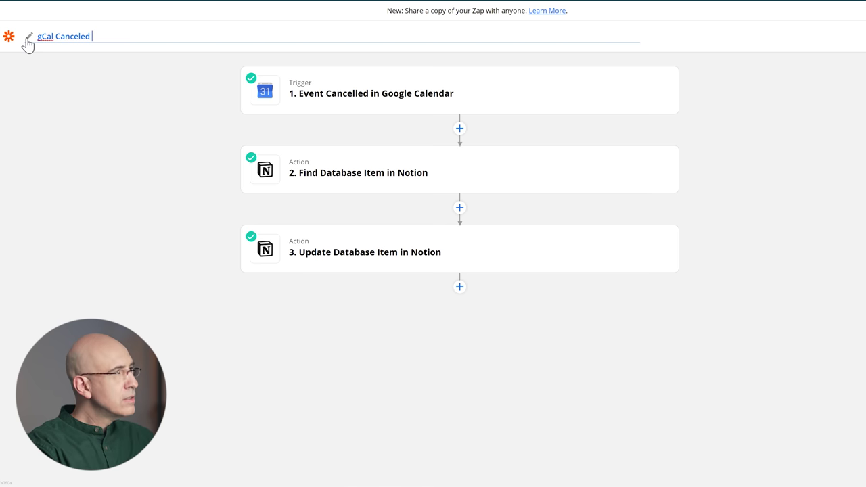
{"action": "type", "text": "Event"}
{"action": "type", "text": " >> N"}
{"action": "type", "text": "ion "}
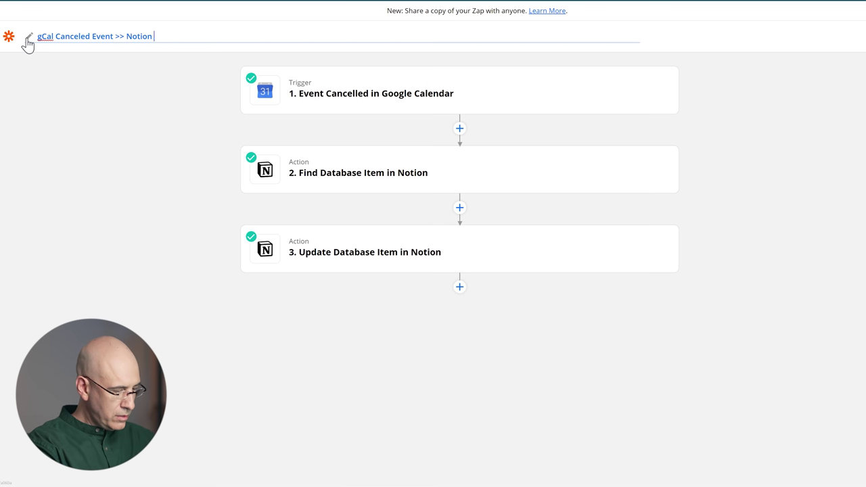
{"action": "type", "text": "Action Item Done"}
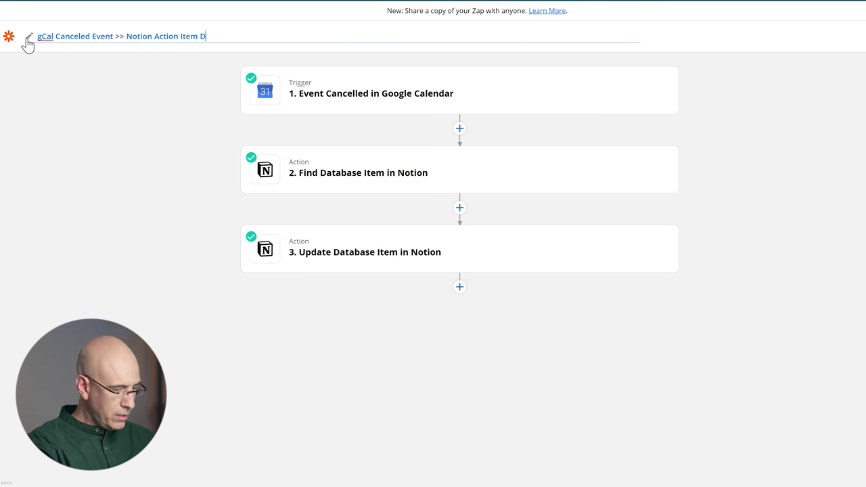
{"action": "key", "text": "Return"}
{"action": "left_click", "coordinate": [7, 37]}
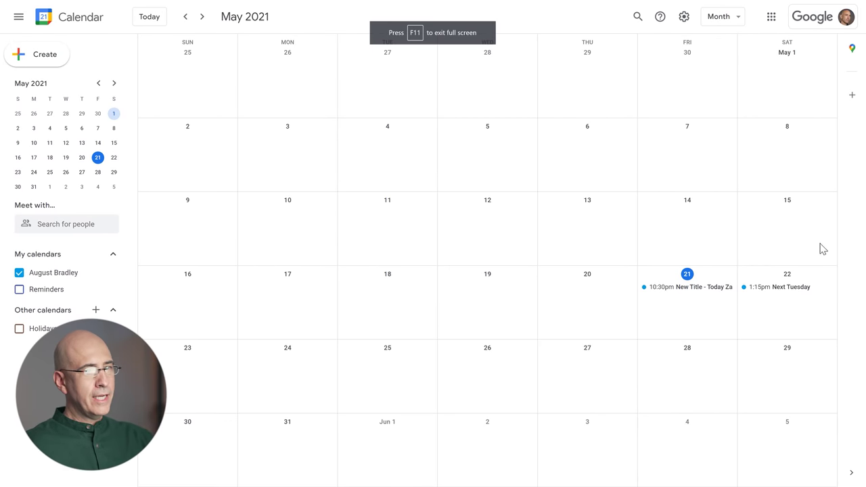
In Google Calendar, delete the Next Tuesday event on May 22 and the New Title event on May 21.
{"action": "left_click", "coordinate": [783, 288]}
{"action": "left_click", "coordinate": [653, 198]}
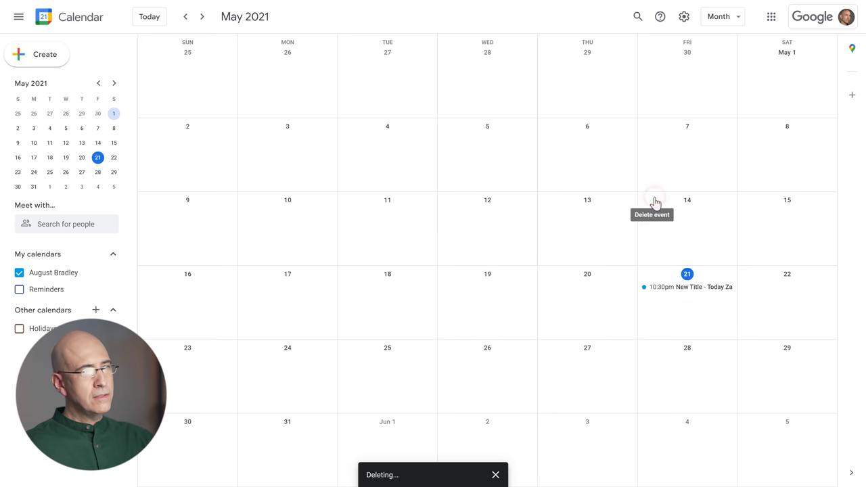
{"action": "left_click", "coordinate": [686, 288]}
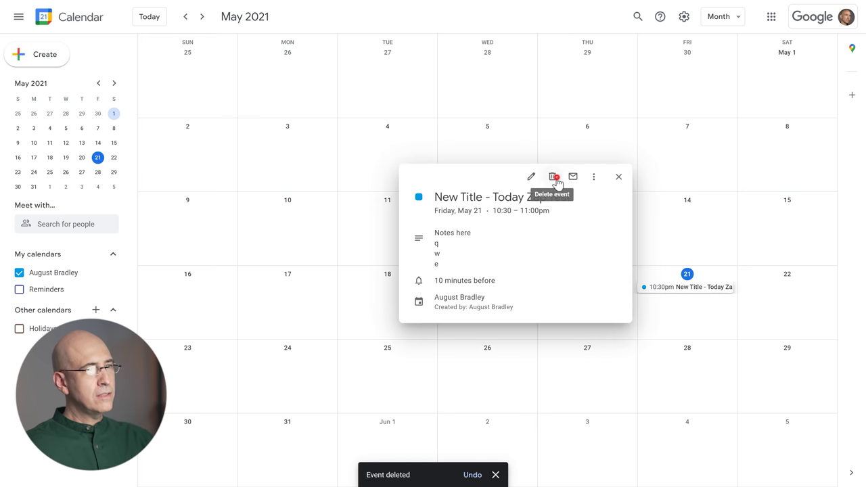
{"action": "left_click", "coordinate": [552, 177]}
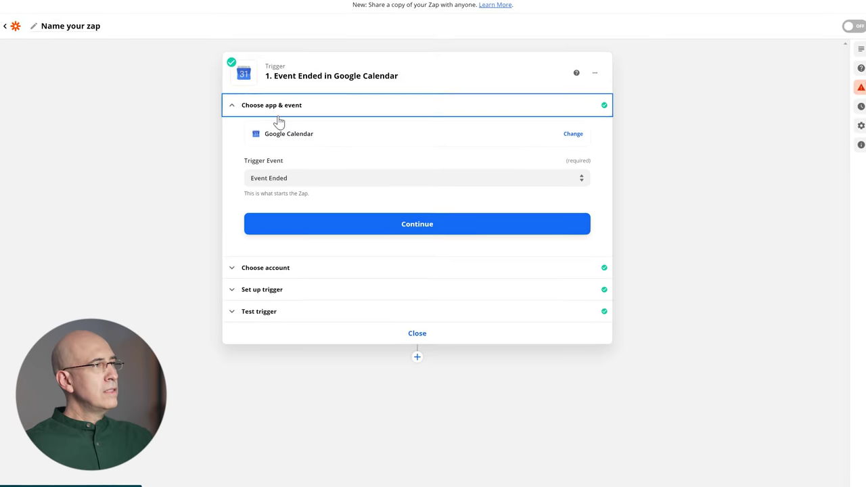
In Zapier, review the Google Calendar trigger events offered for the Zap that starts with Event Ended.
{"action": "left_click", "coordinate": [284, 178]}
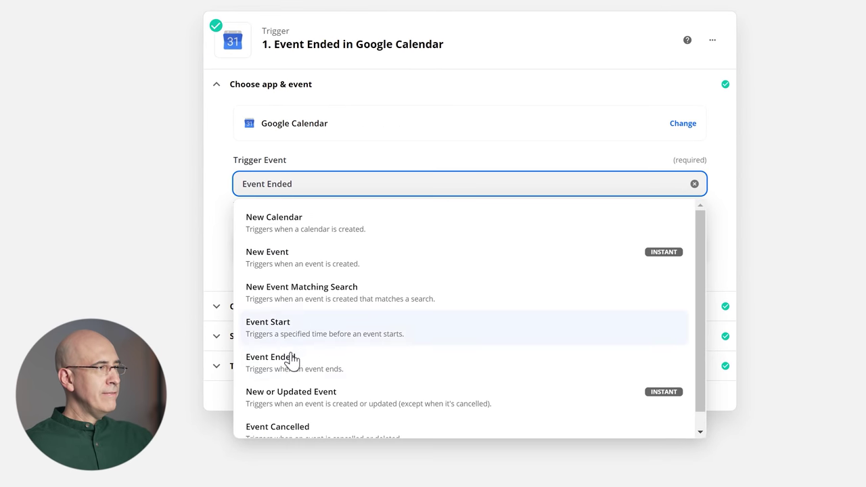
{"action": "left_click", "coordinate": [66, 208]}
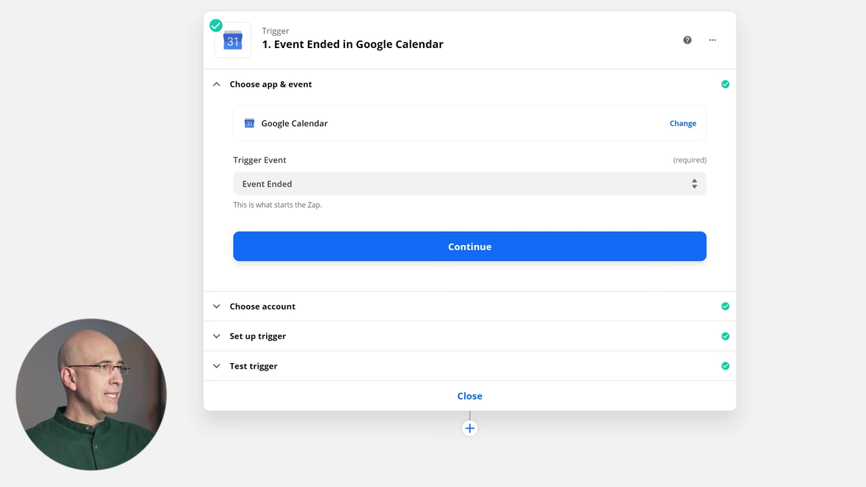
{"action": "left_click", "coordinate": [328, 182]}
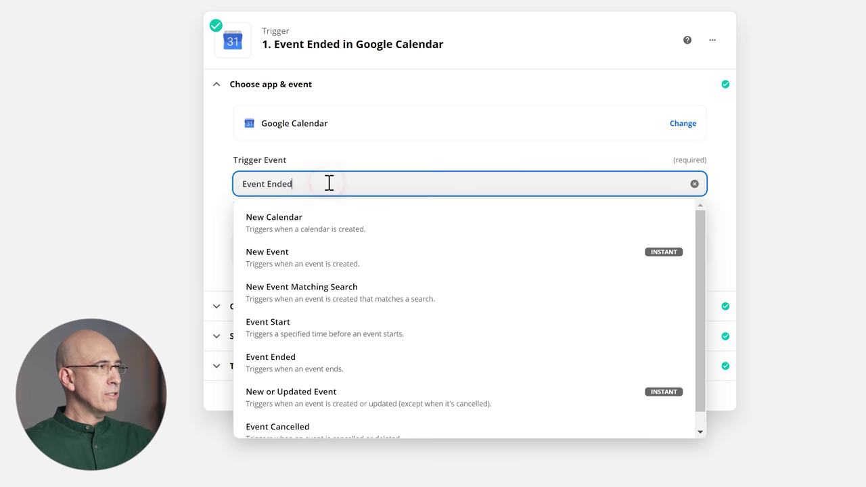
{"action": "left_click", "coordinate": [69, 102]}
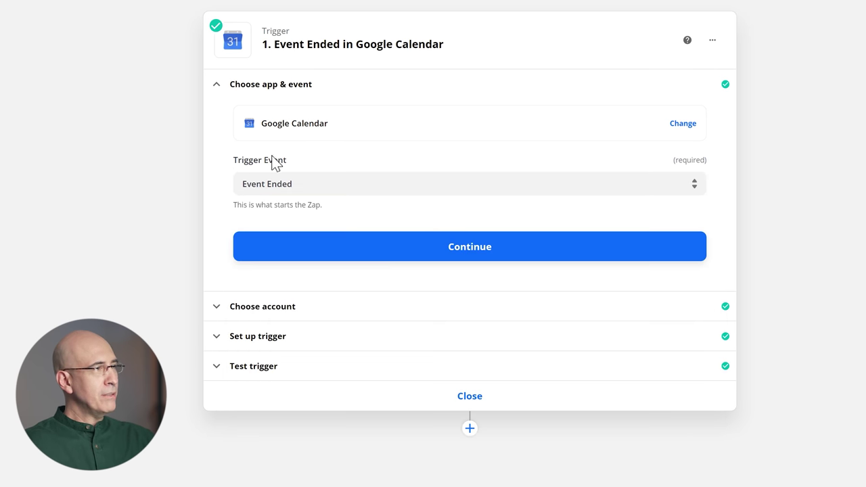